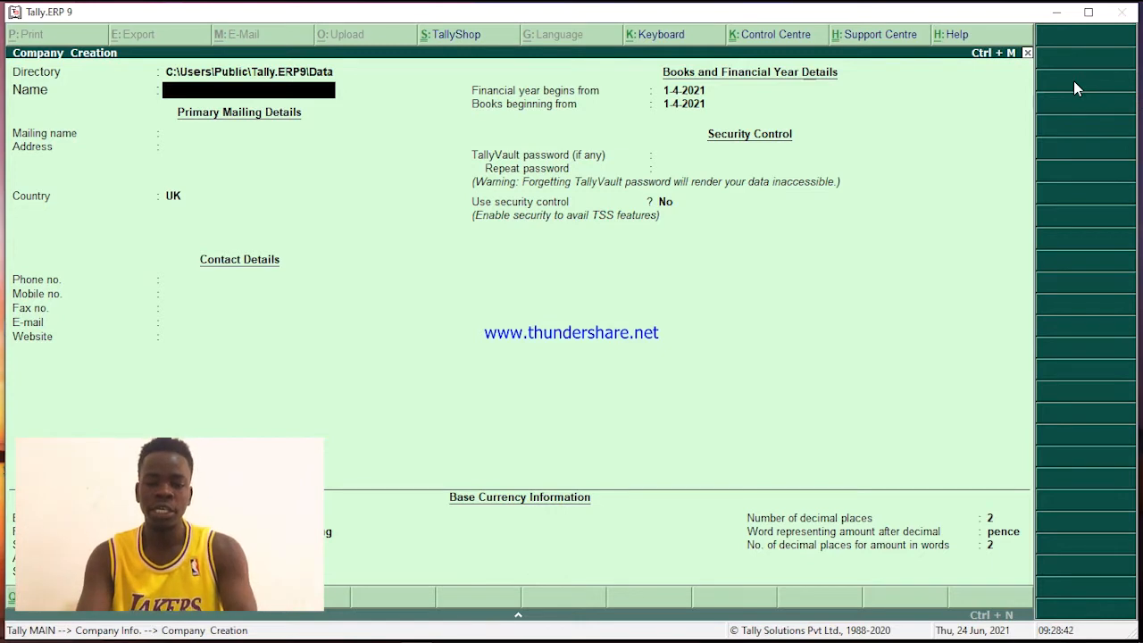
Name the new company YAKOBO BUSINESS CENTER and keep the same text as its mailing name
text(YAKA)
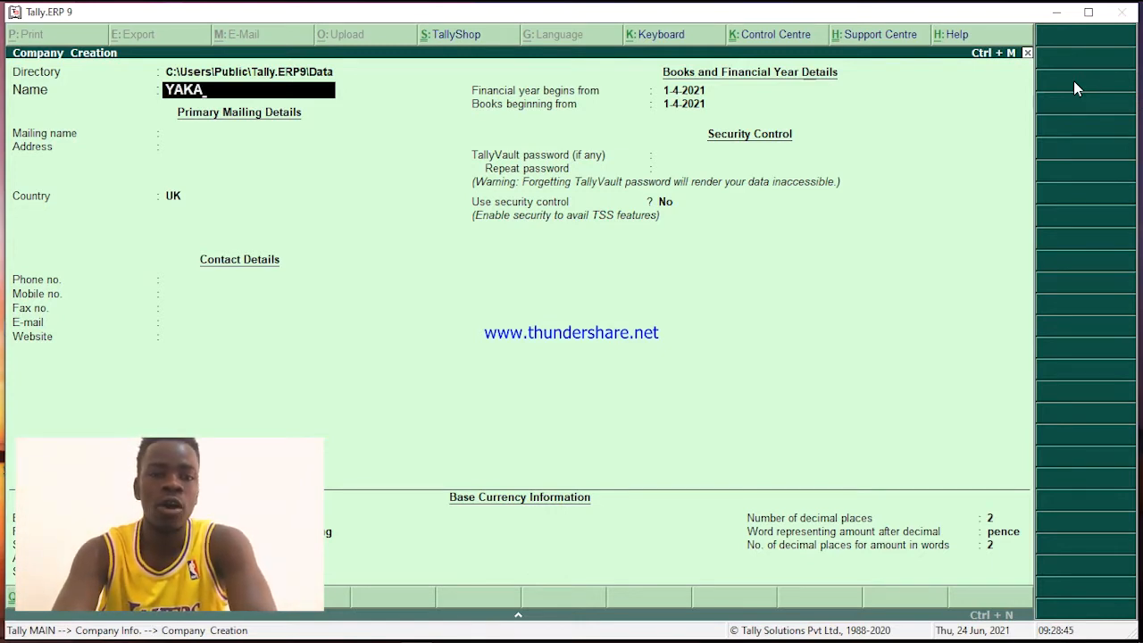
key(BackSpace)
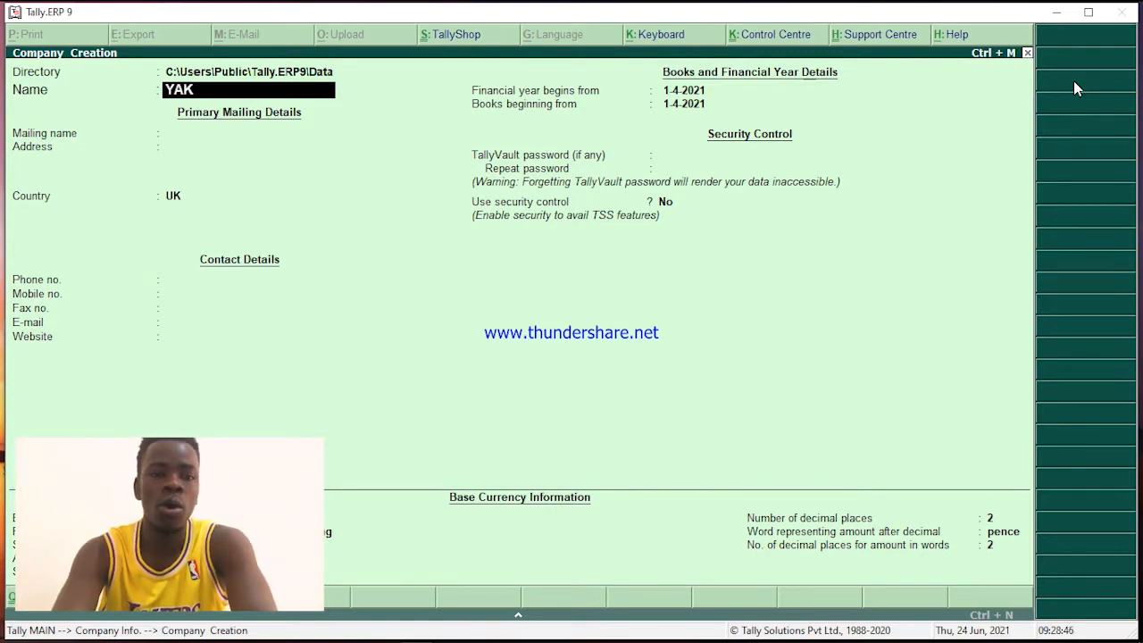
text(OBO)
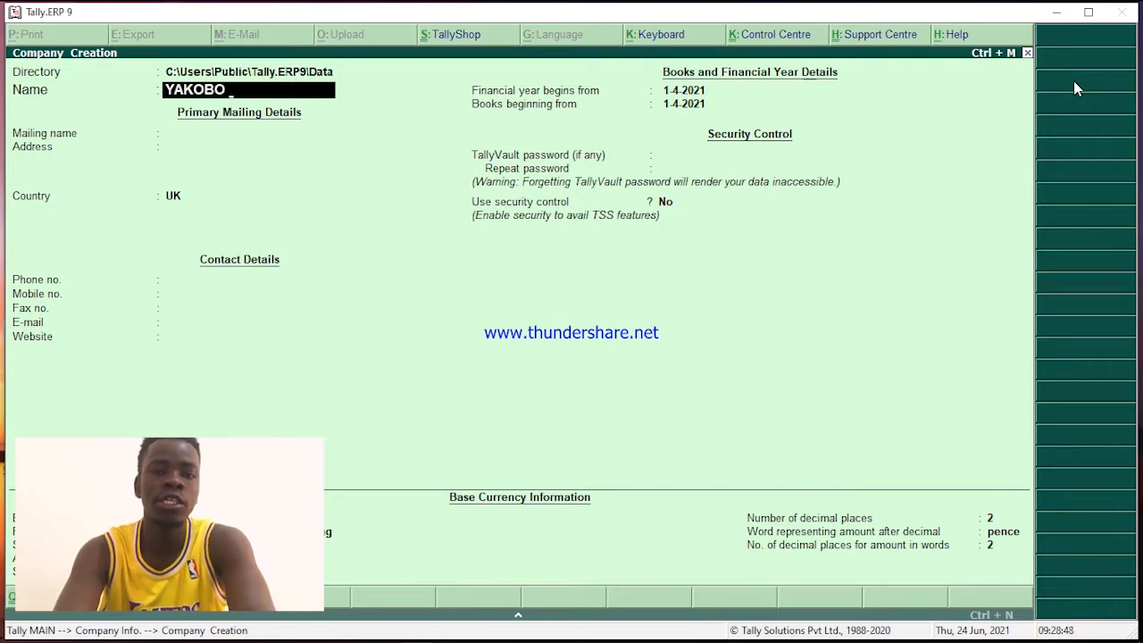
text( BUSINESS CENTER)
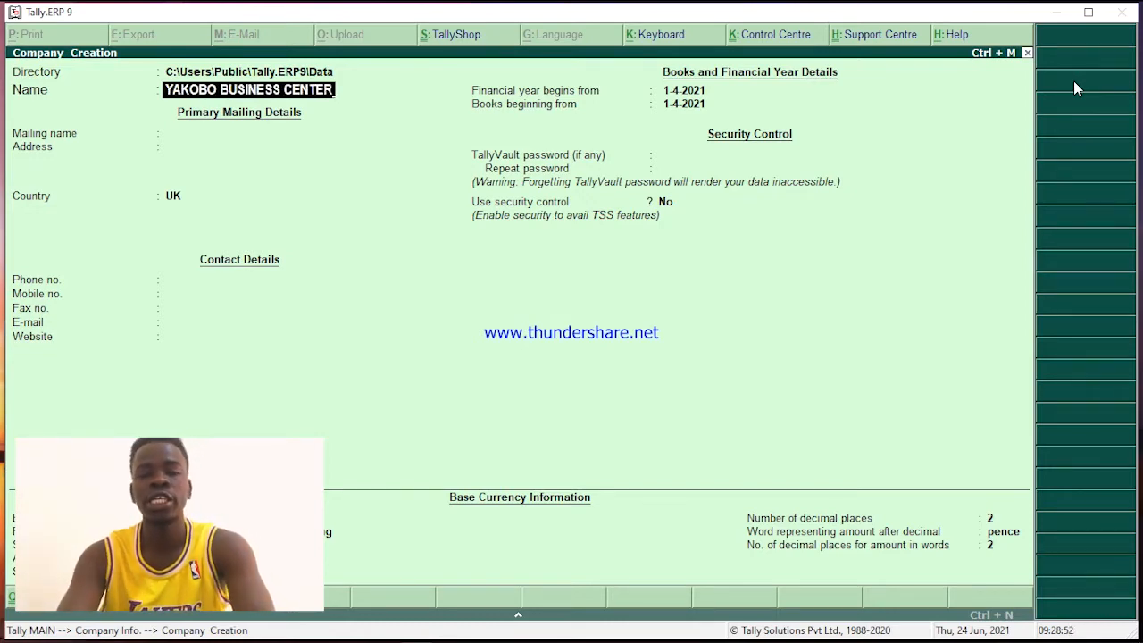
key(Return)
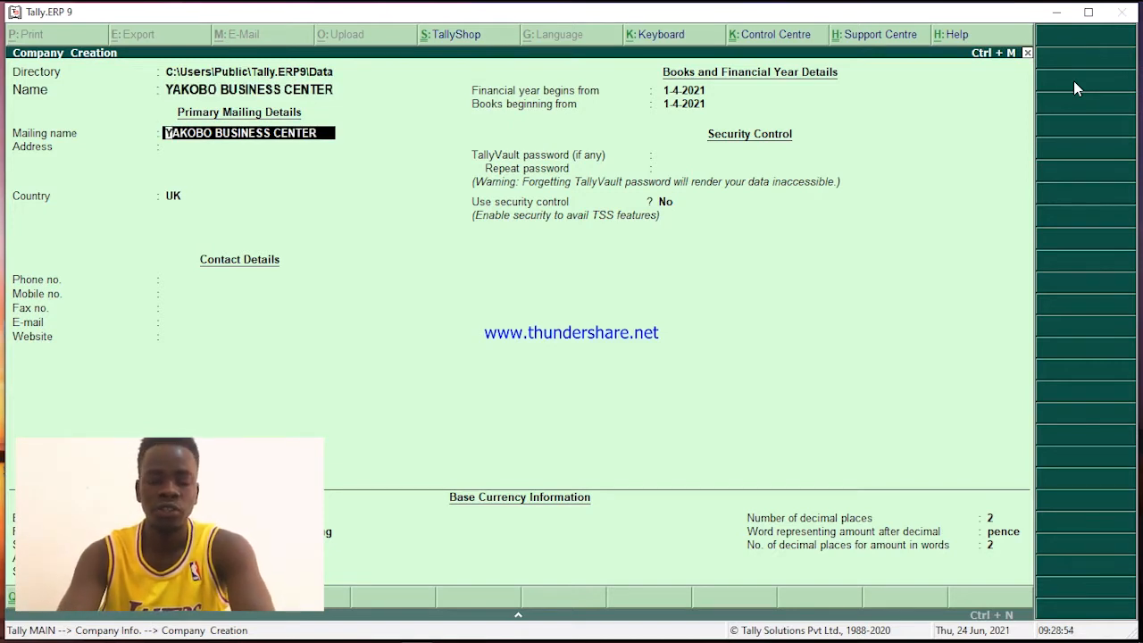
key(Return)
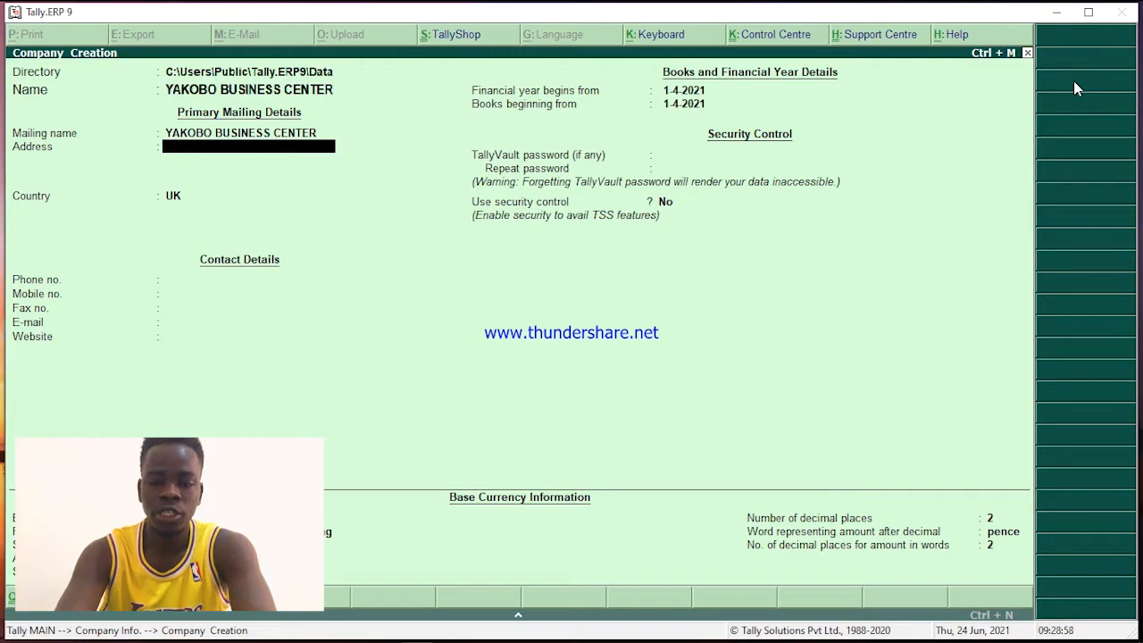
Enter the company's postal address on three lines: post office box, city and country
text(P.O)
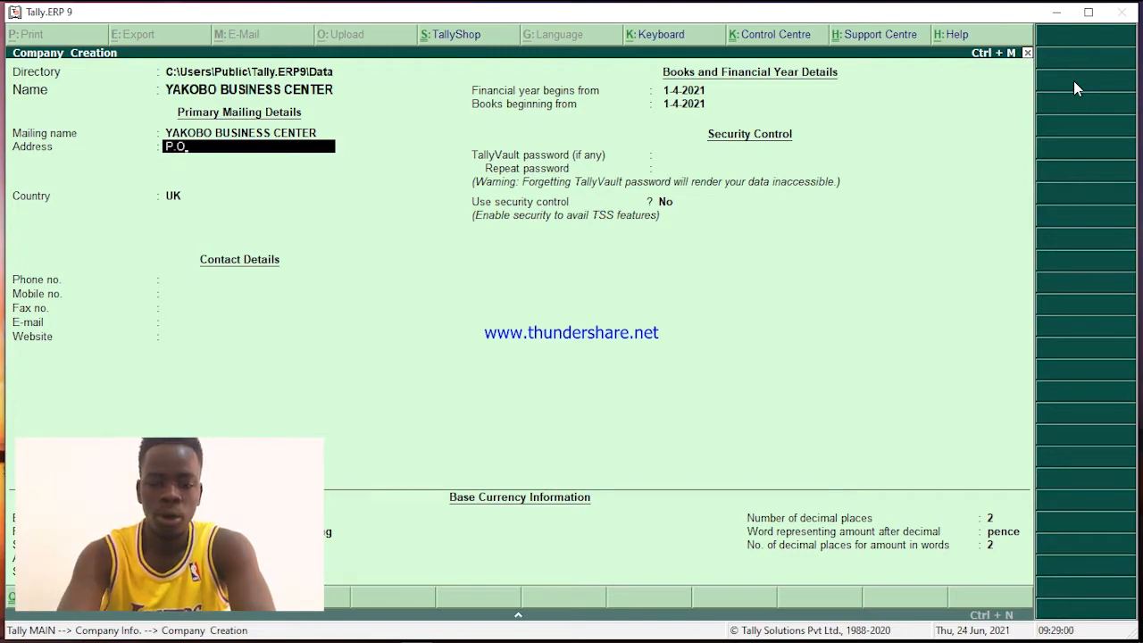
text( BOX)
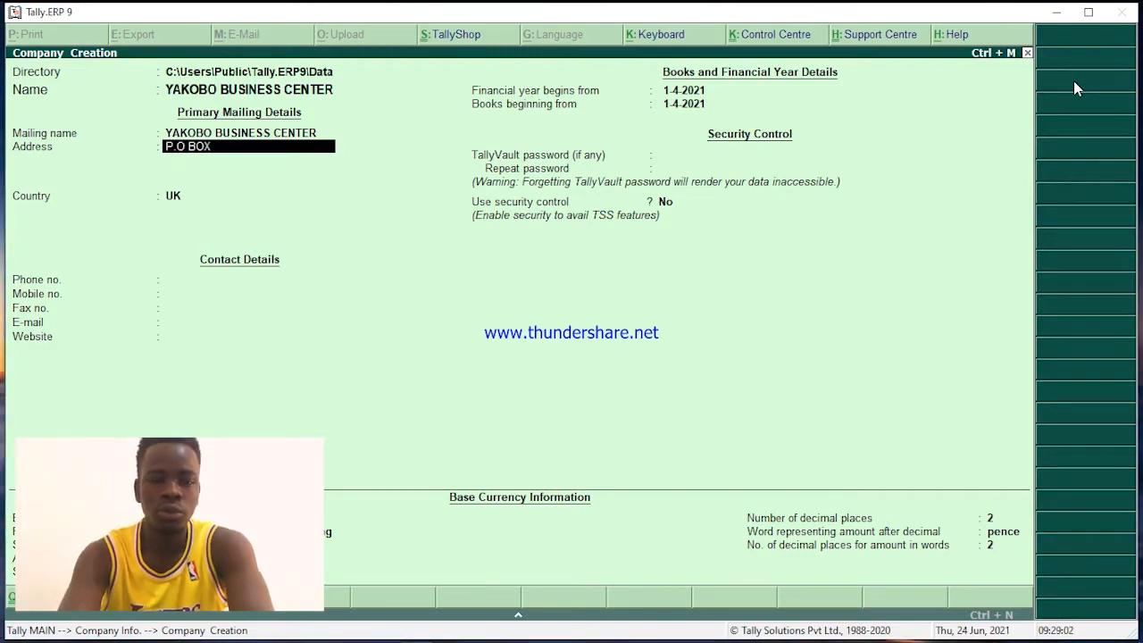
text( 133)
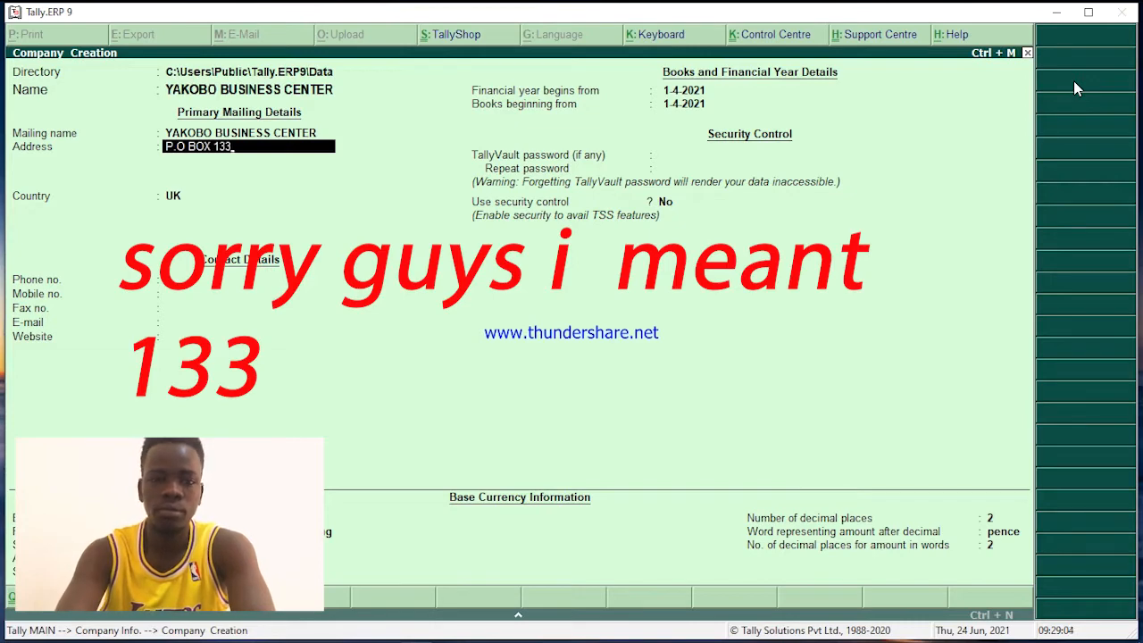
key(Return)
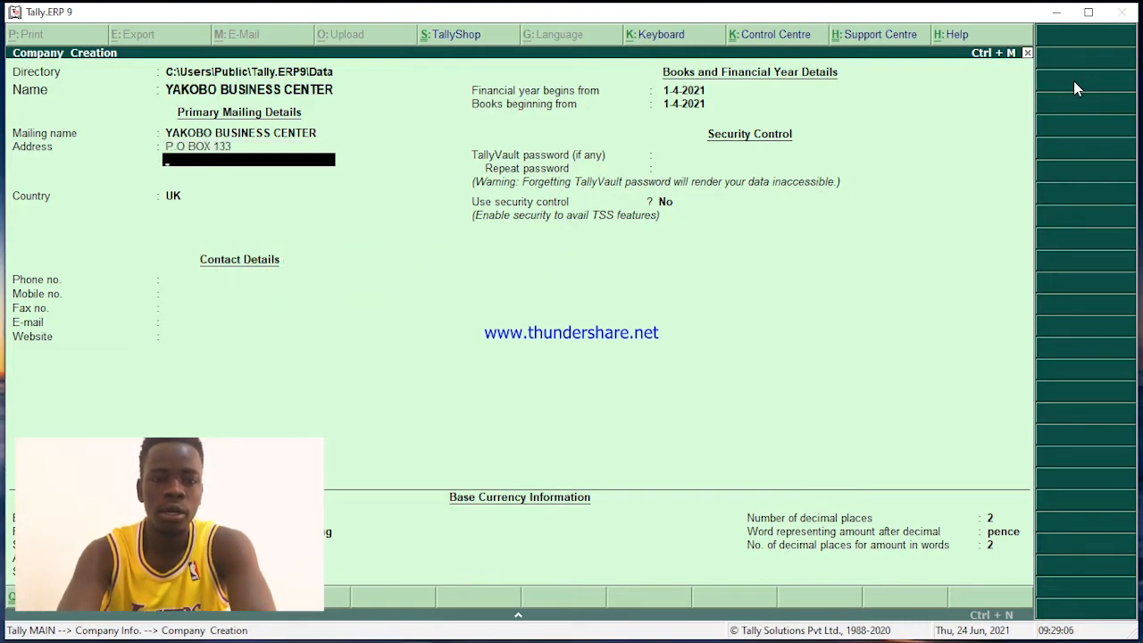
text(KAMPALA)
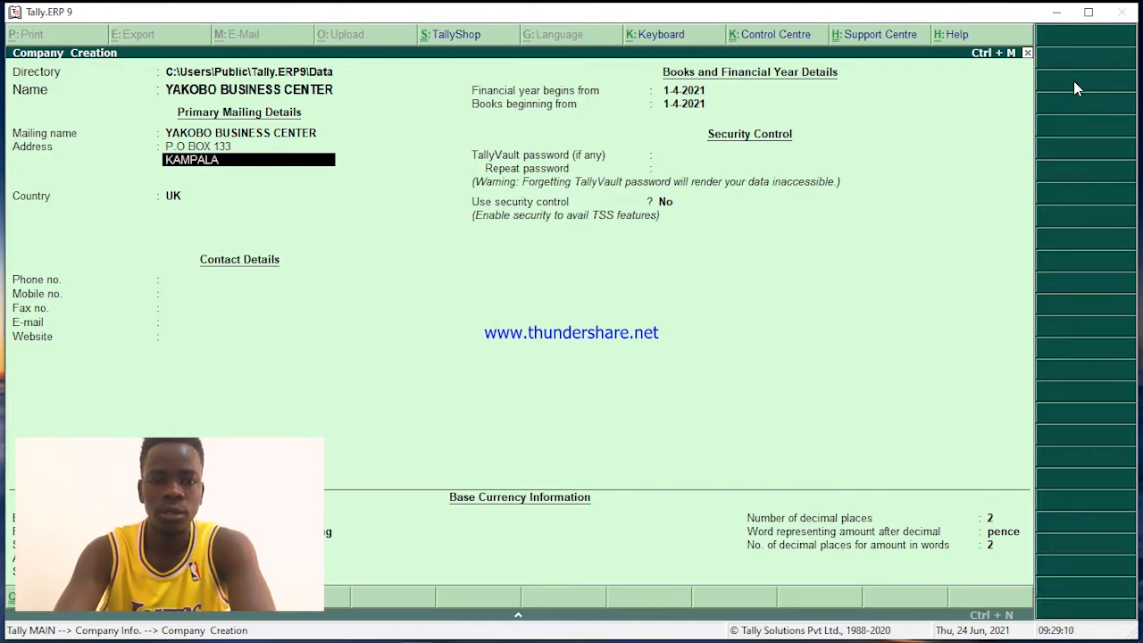
key(Return)
text(U)
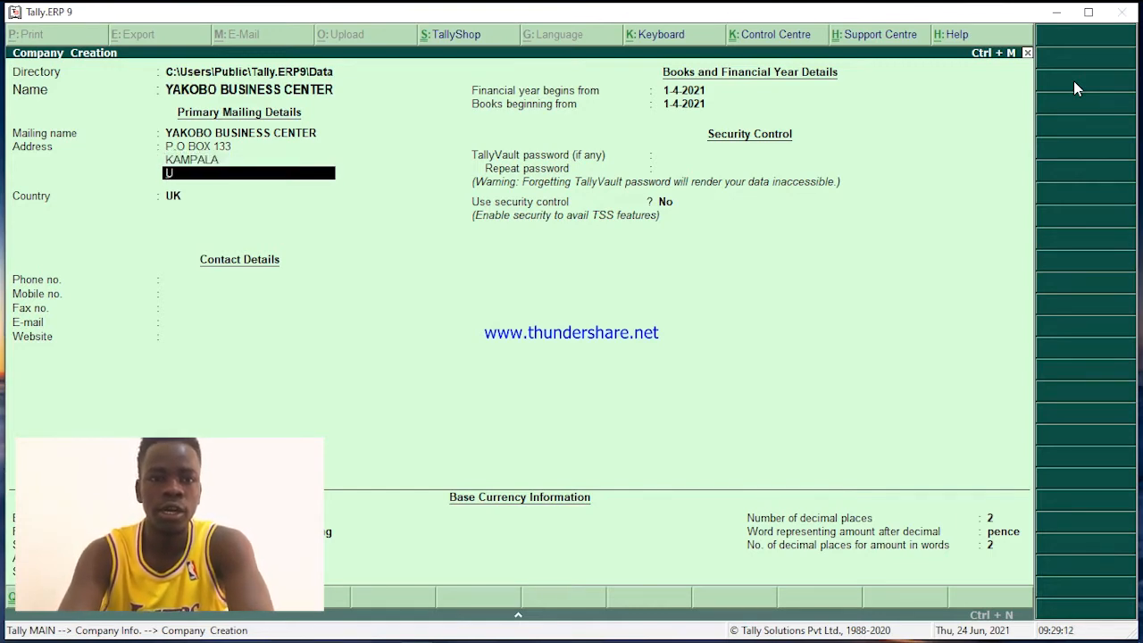
text(GANDA)
key(Return)
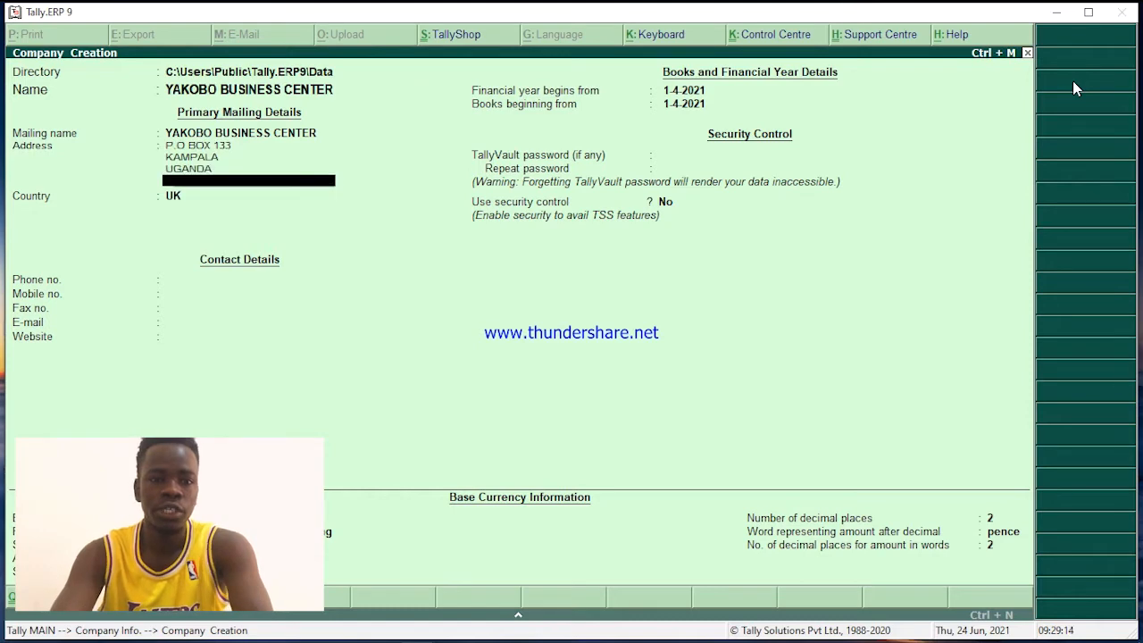
key(Return)
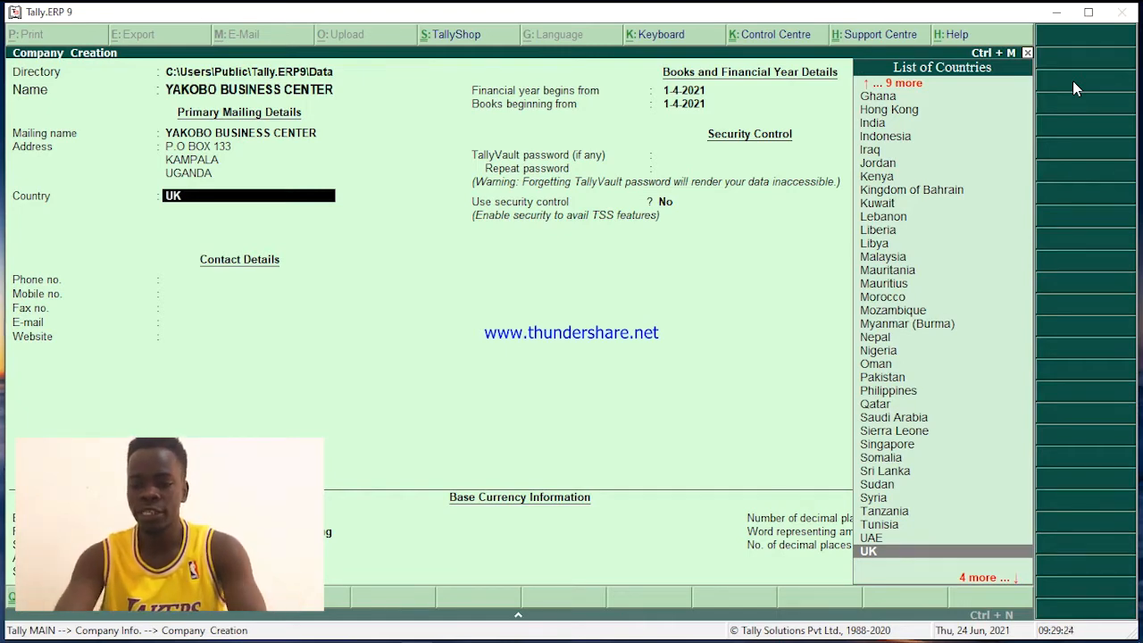
Set the company's country to None in the list of countries
key(Up)
key(Up)
key(Up)
key(Up)
key(Up)
key(Up)
key(Up)
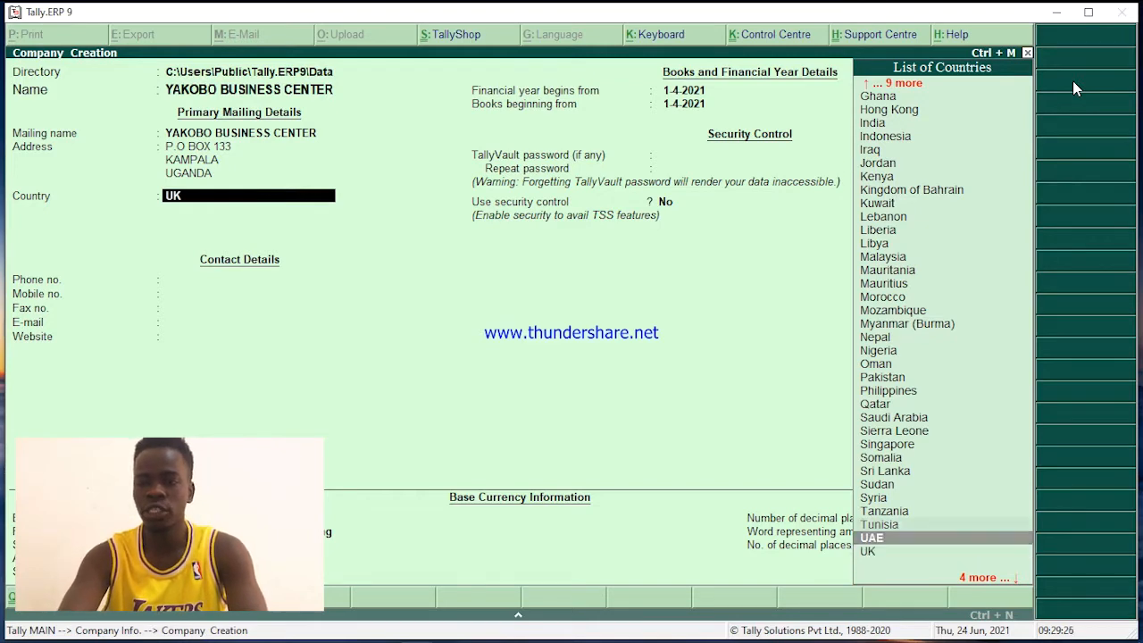
key(Up)
key(Up)
key(Up)
key(Up)
key(Up)
key(Up)
key(Up)
key(Up)
key(Up)
key(Up)
key(Up)
key(Up)
key(Up)
key(Up)
key(Up)
key(Up)
key(Up)
key(Up)
key(Up)
key(Up)
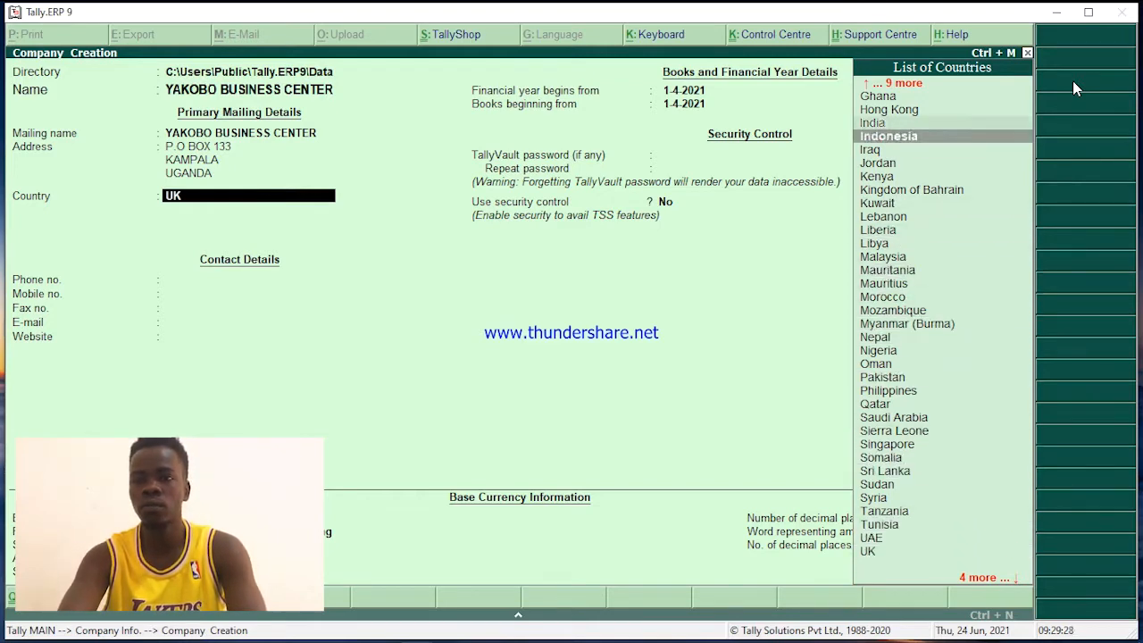
key(Down)
key(Return)
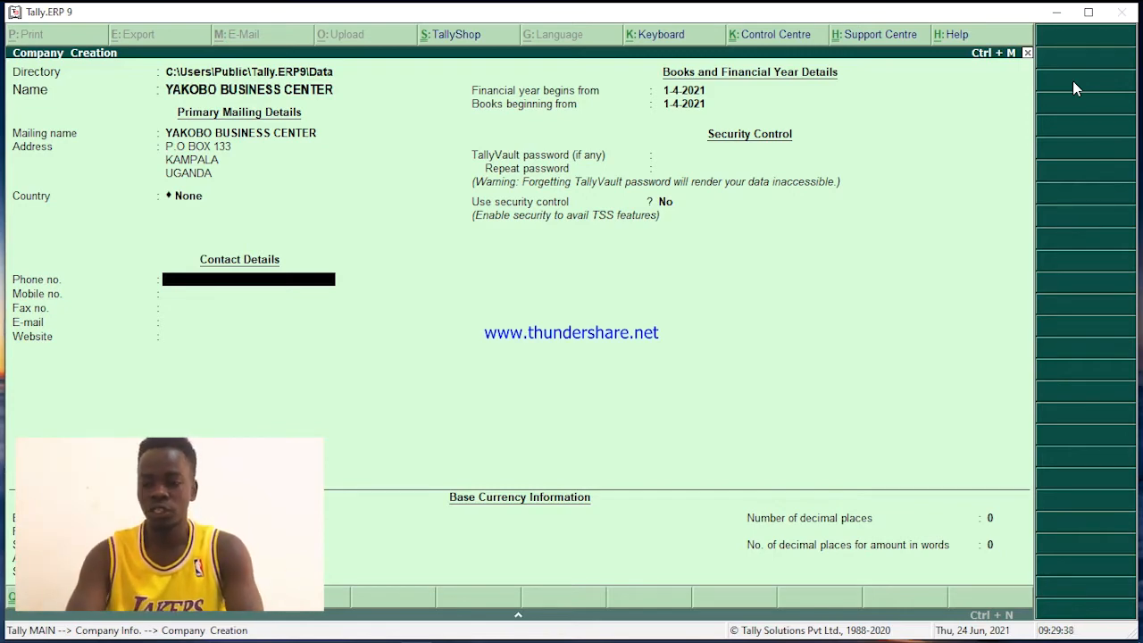
Leave the contact details and TallyVault password blank, keeping 1-4-2021 for both start dates and security control at No
key(Return)
key(Return)
key(Return)
key(Return)
key(Return)
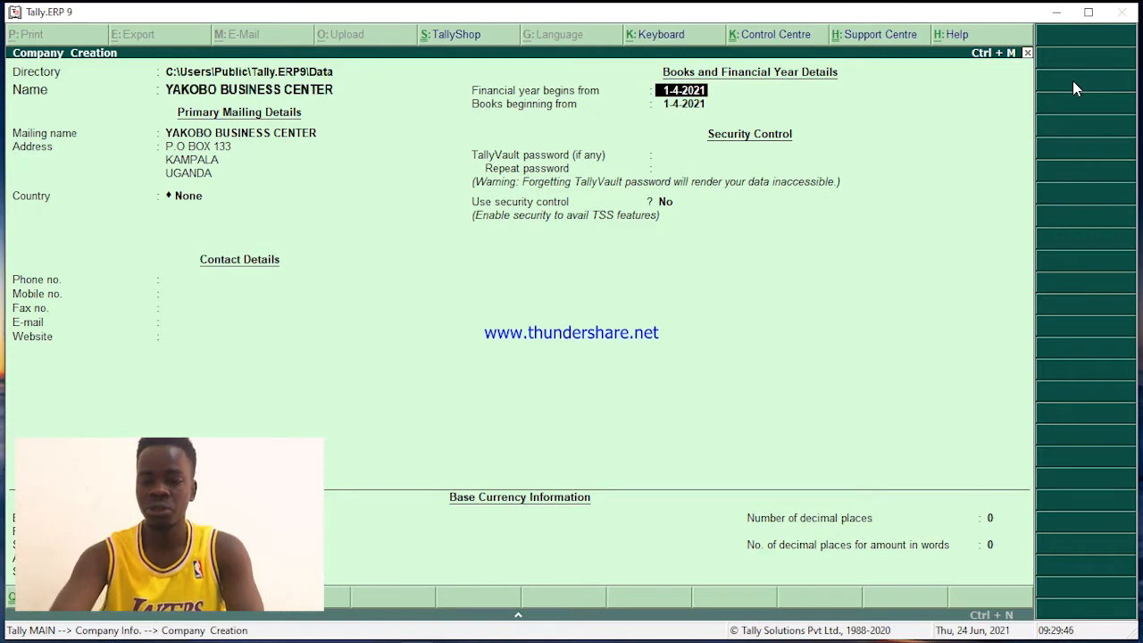
key(Return)
key(Return)
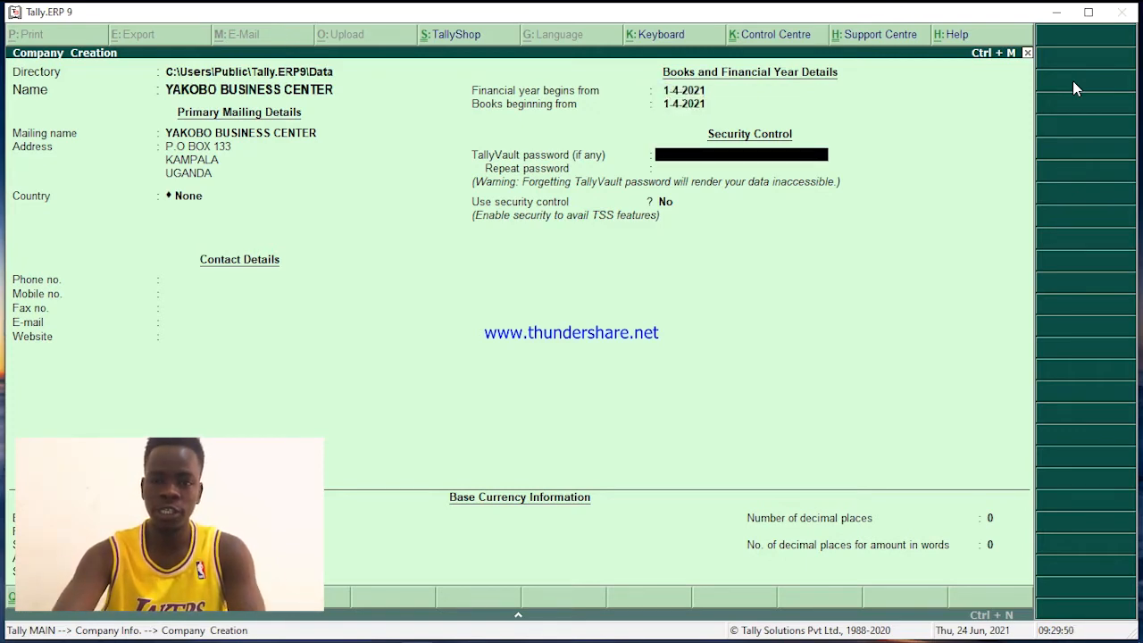
key(Return)
key(Return)
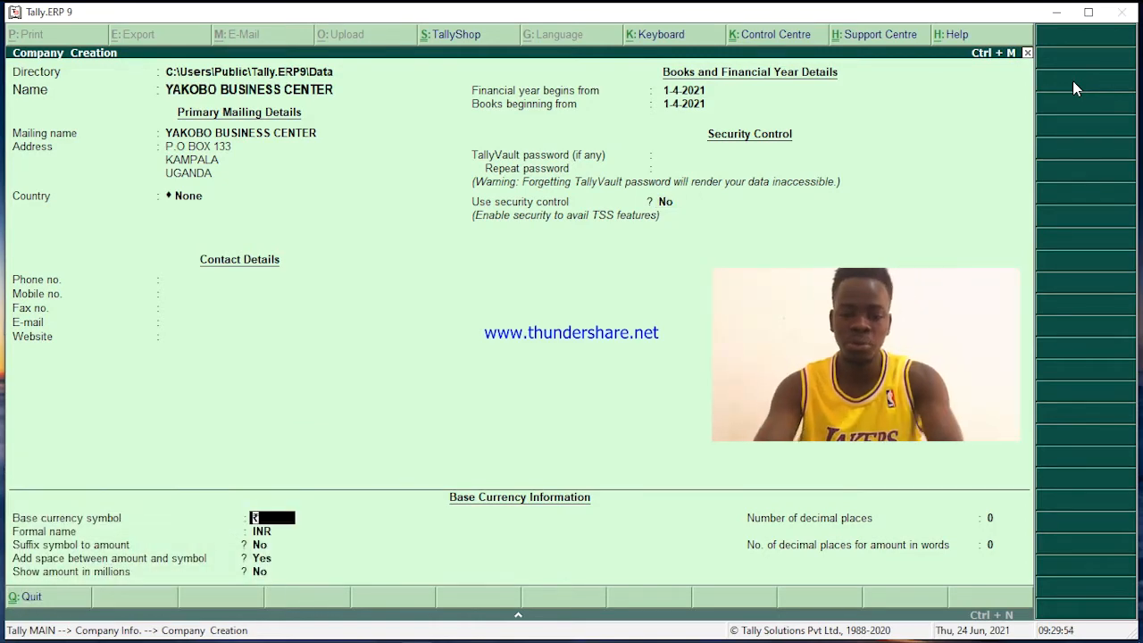
Set the base currency symbol to UGX and its formal name to SHILLING
text(U)
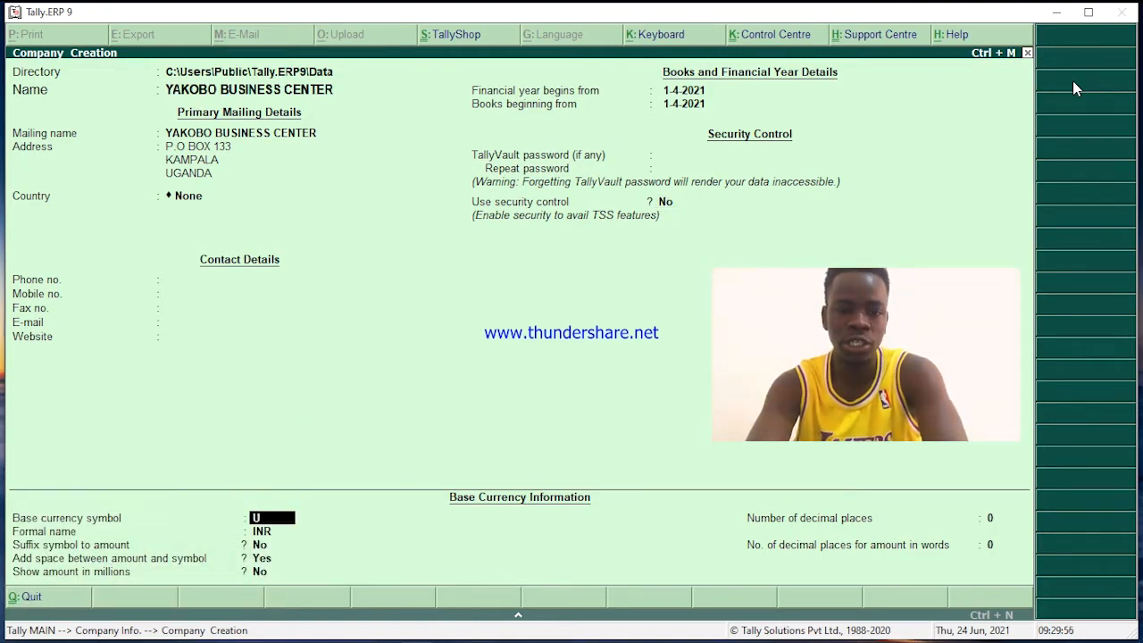
text(GX)
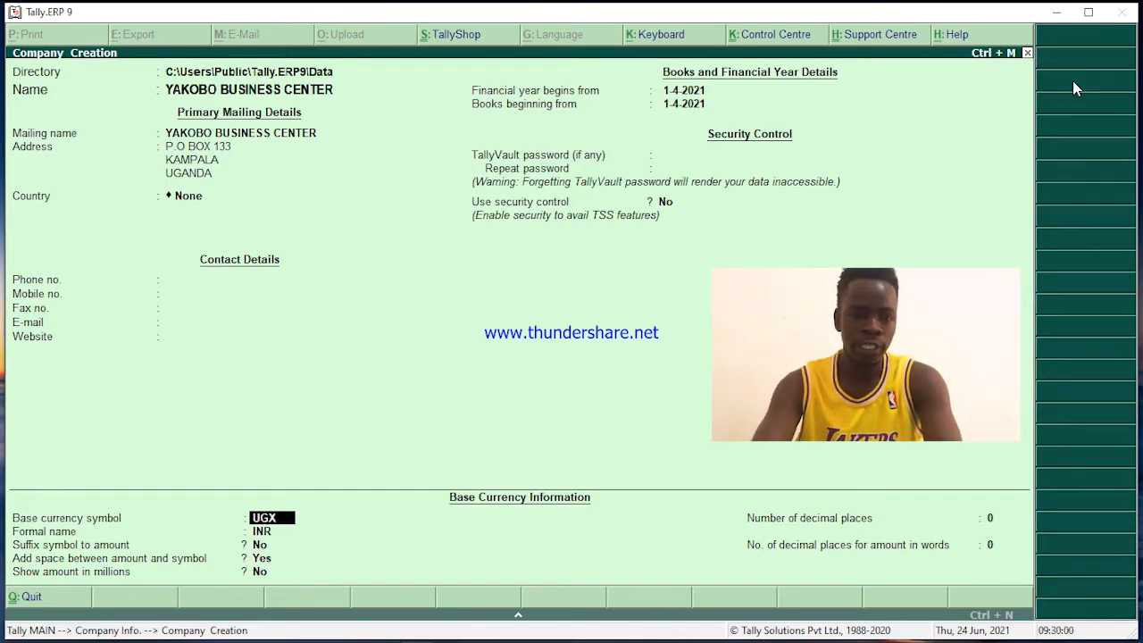
key(Return)
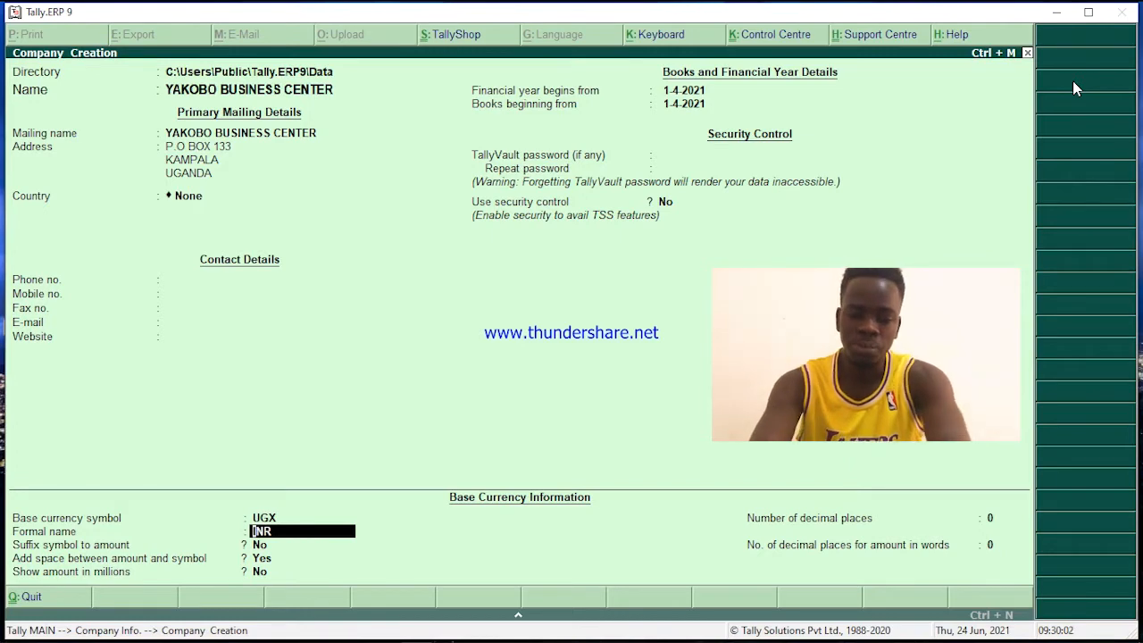
text(SHIL)
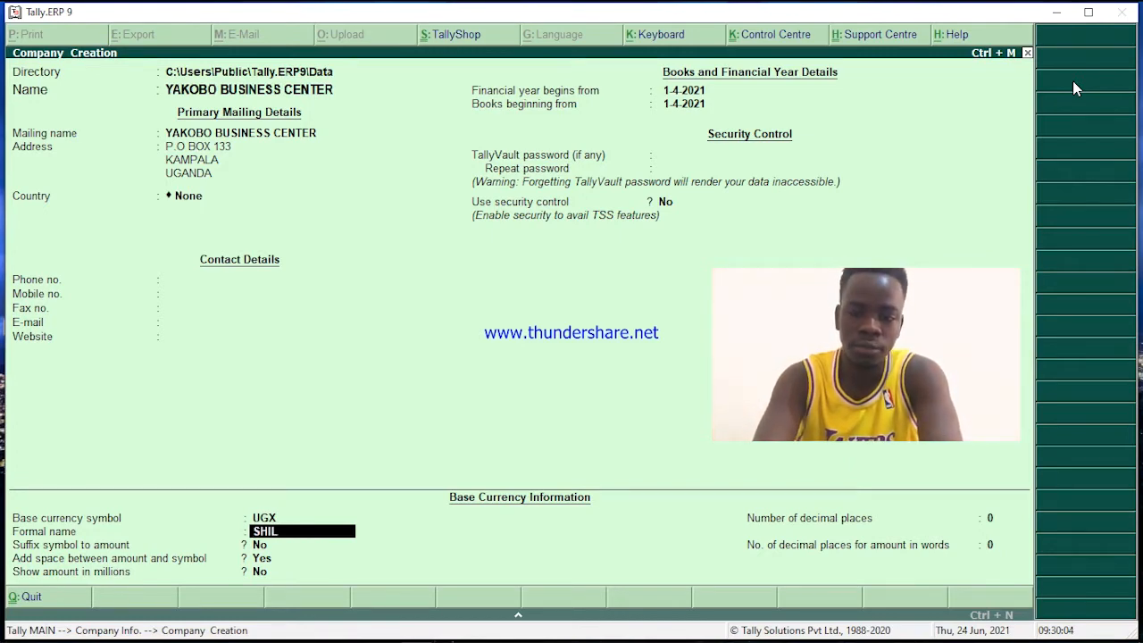
text(LING)
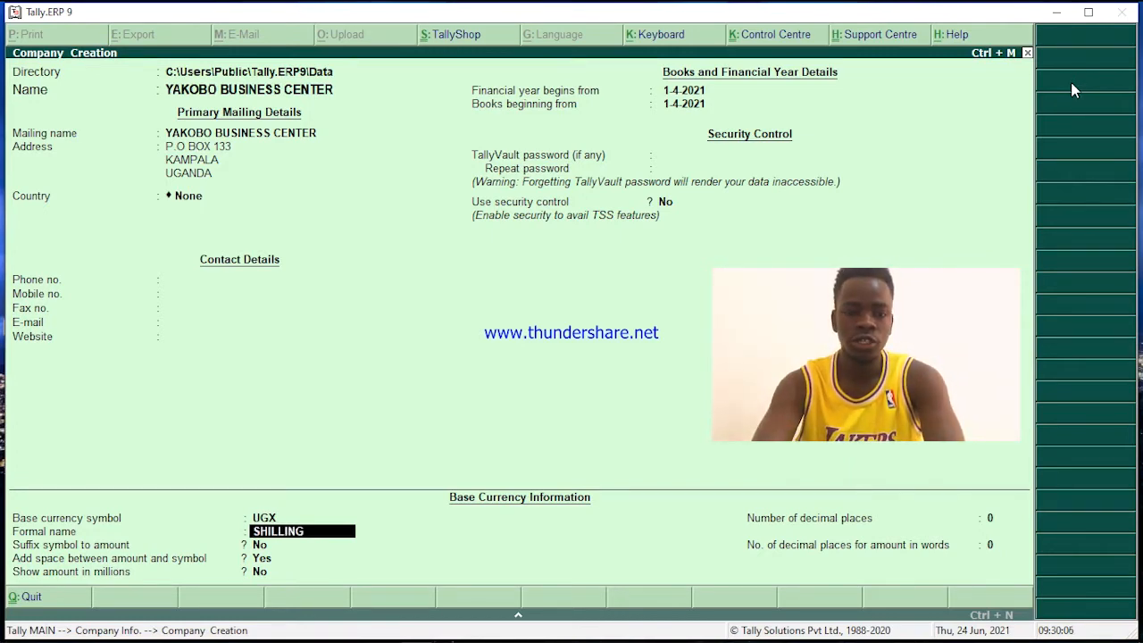
key(Return)
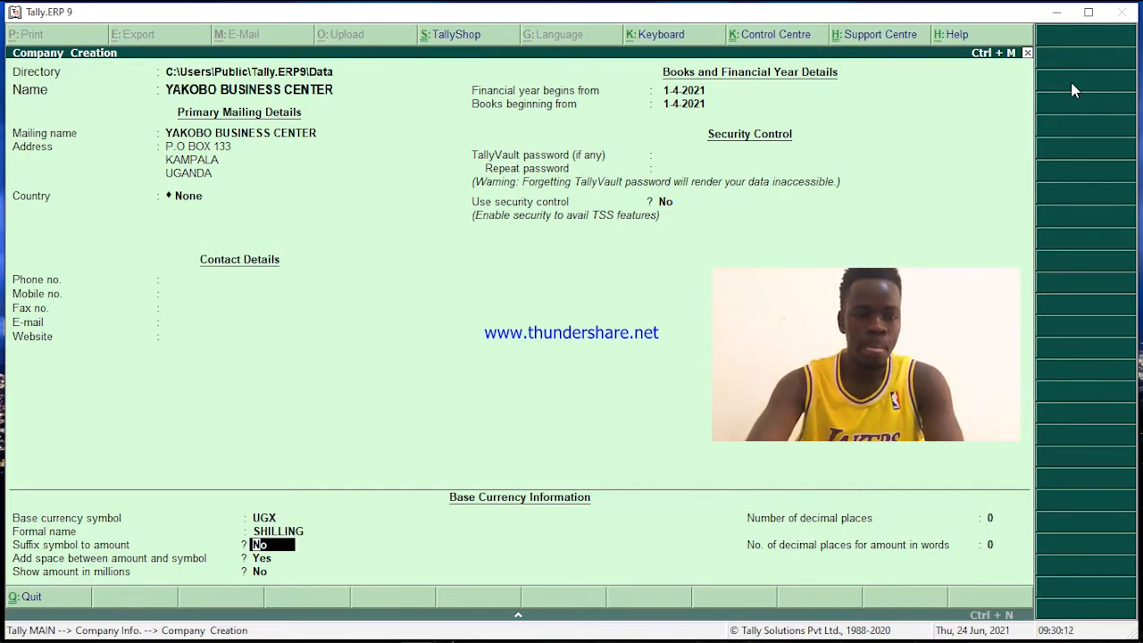
Keep the currency symbol's suffix at No and spacing at Yes, and set showing amounts in millions to Yes
key(Return)
key(Return)
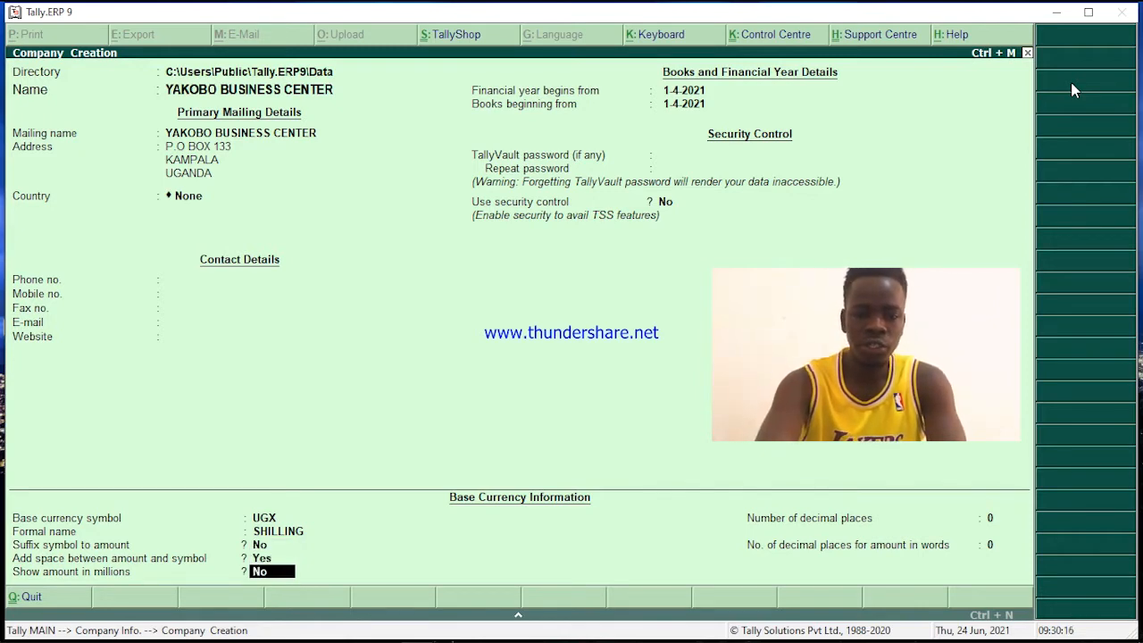
text(Y)
key(Return)
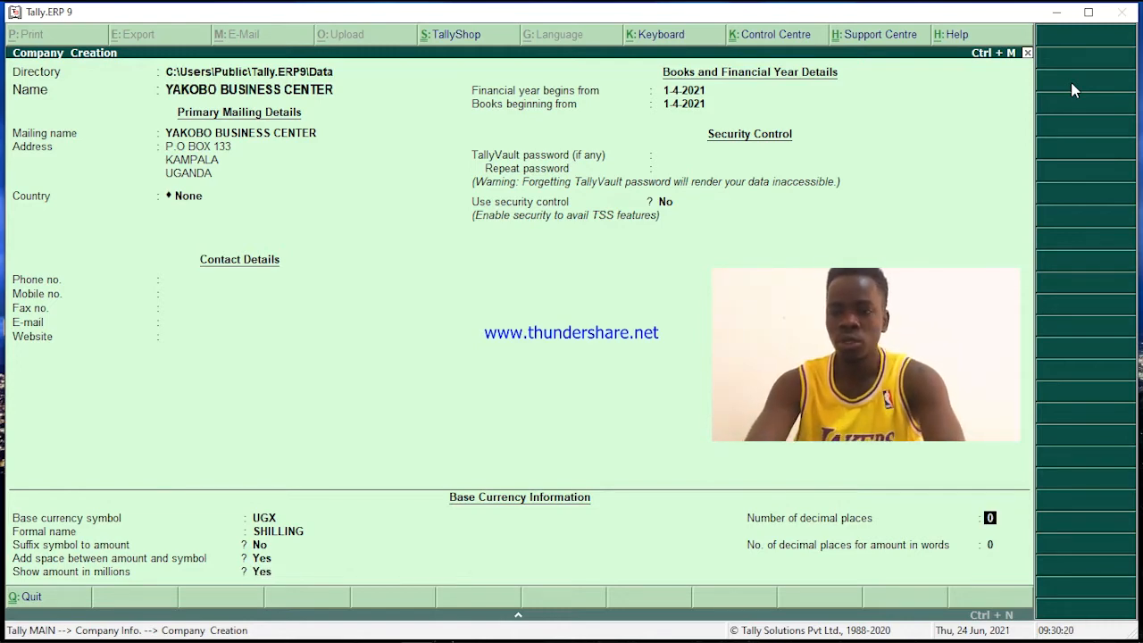
Set 2 decimal places, CENT as the word after the decimal and 0 decimal places in words, and accept the company creation
text(2)
key(Return)
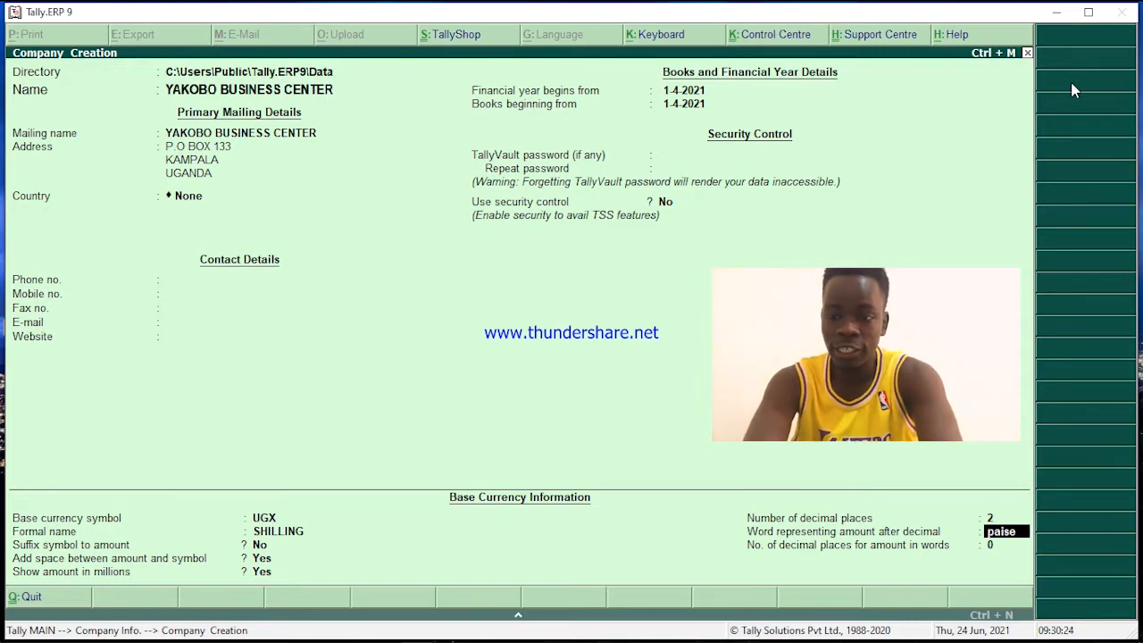
text(CNE)
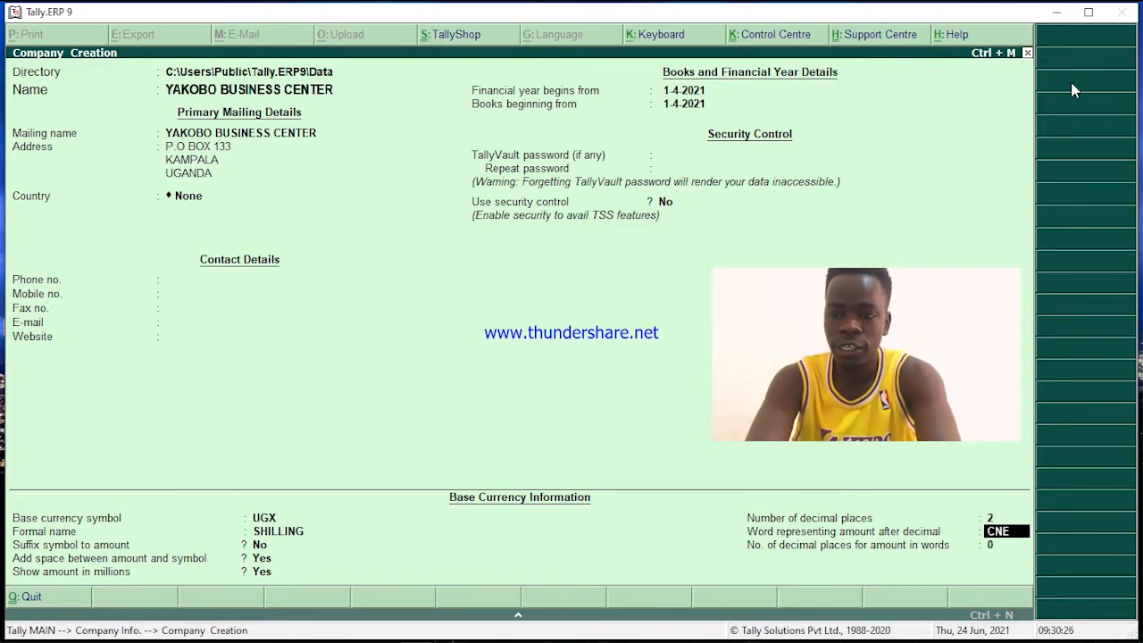
key(BackSpace)
key(BackSpace)
text(ENT)
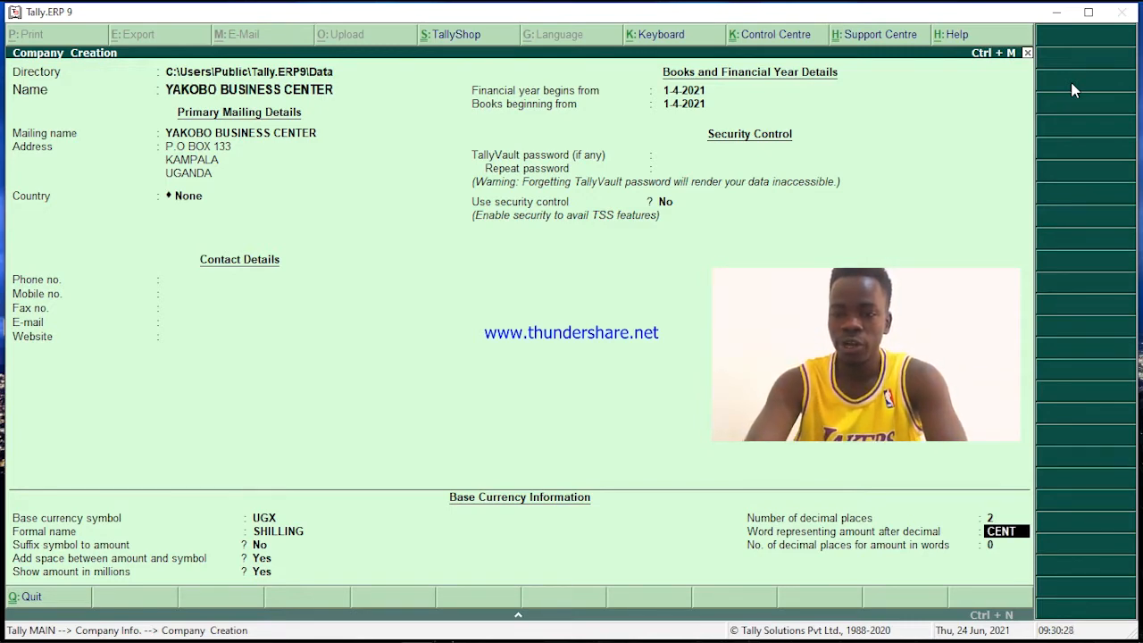
key(Return)
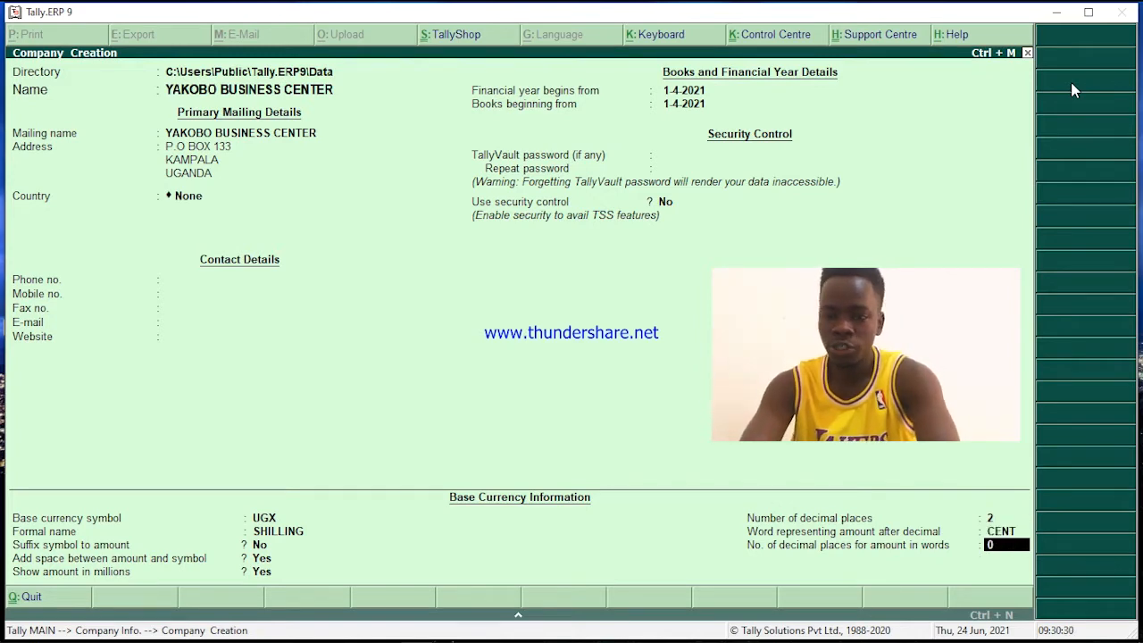
key(Return)
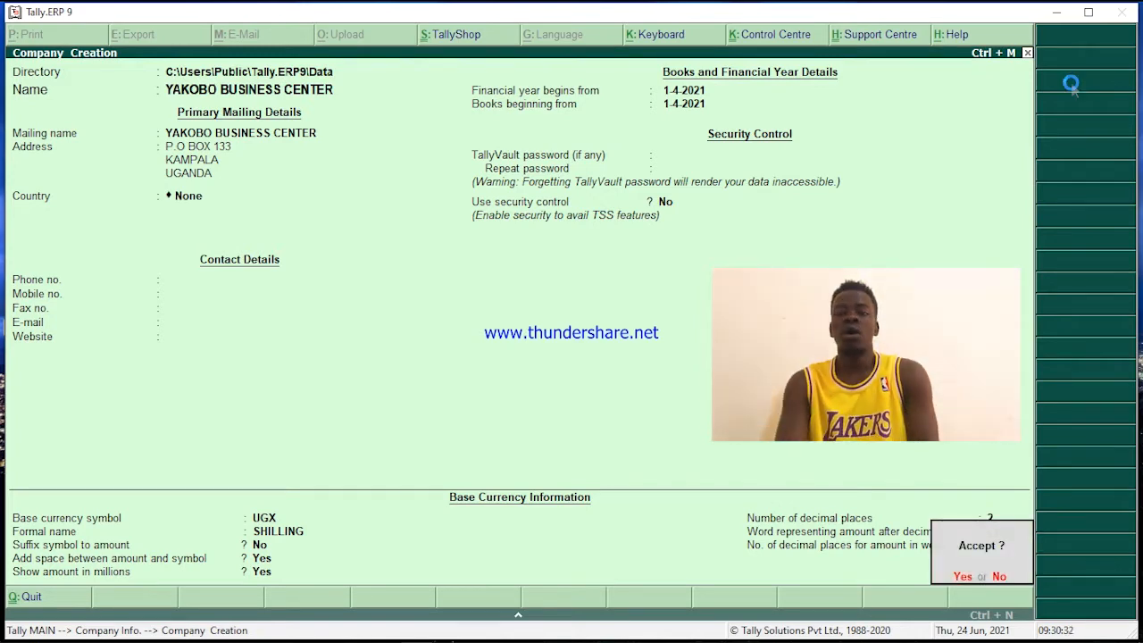
key(Return)
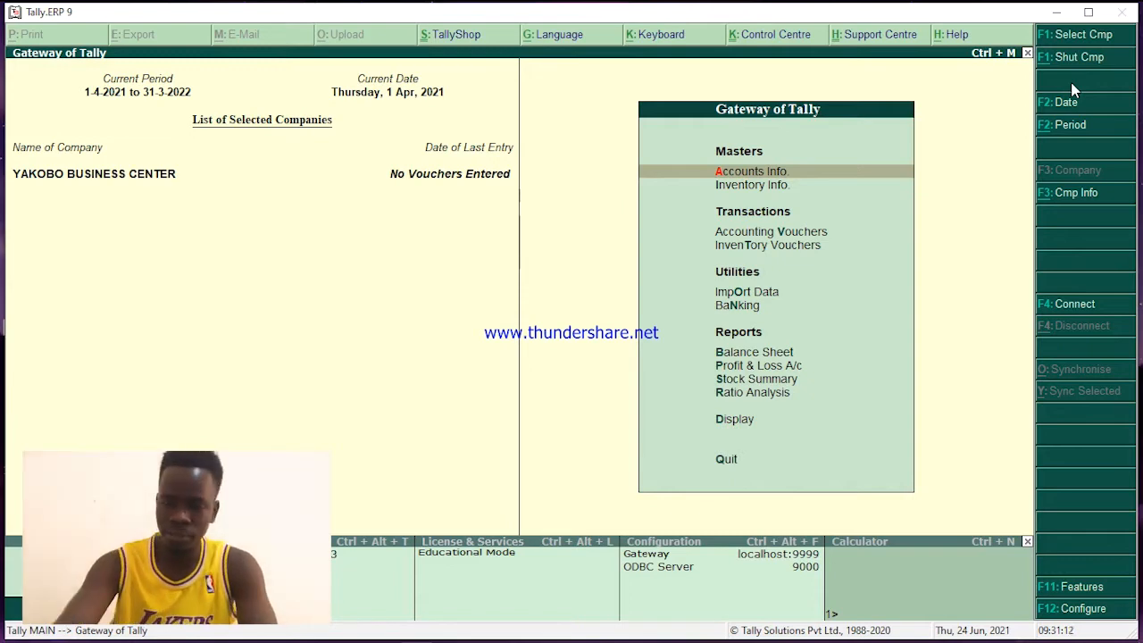
Start creating a single ledger in the accounts masters and name it STANBIC BANK, leaving the alias blank
key(Return)
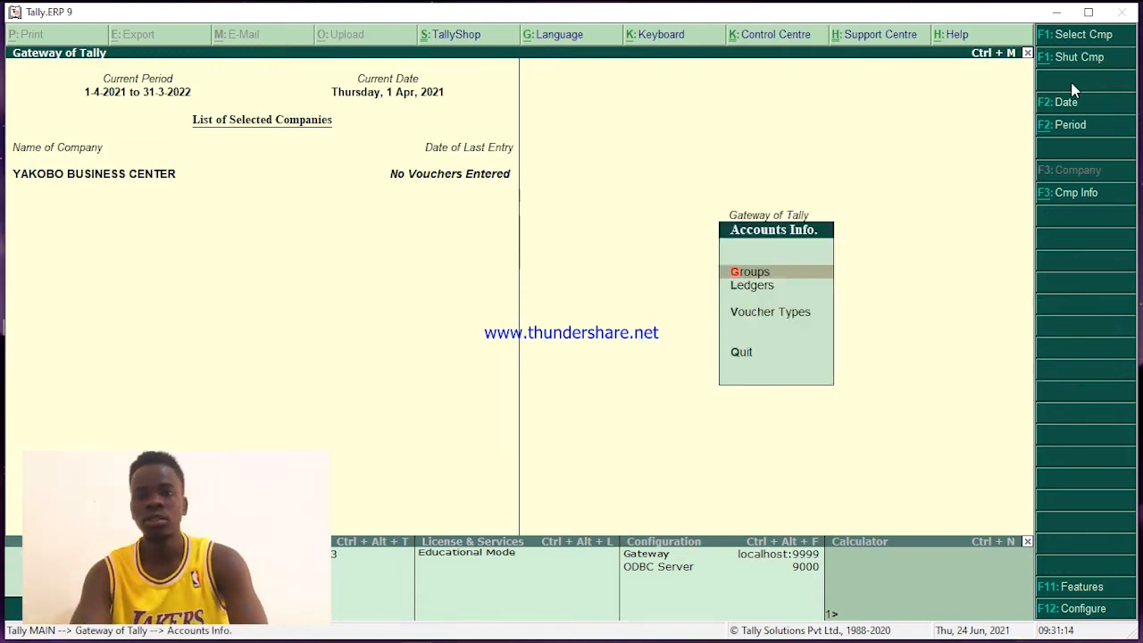
key(Down)
key(Return)
key(Return)
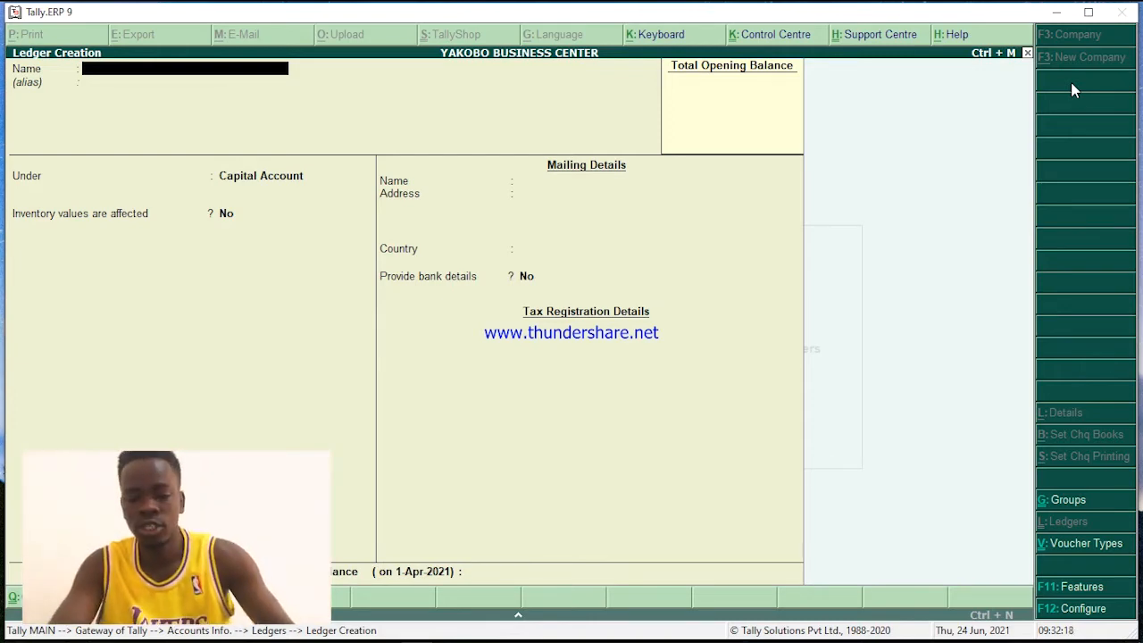
text(S)
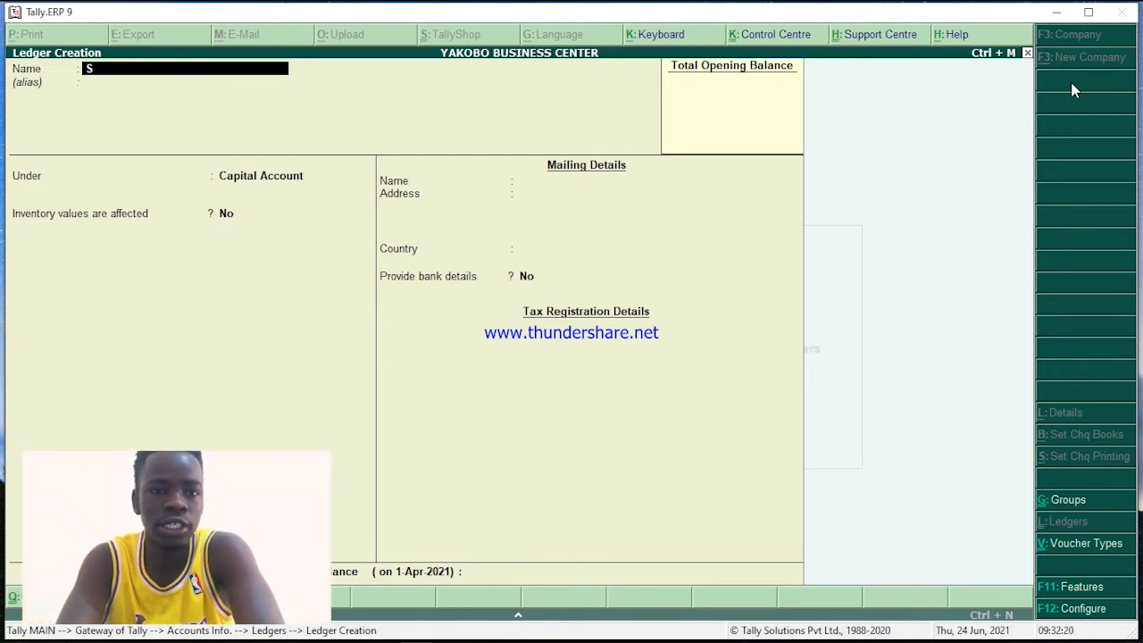
text(TANBIC BANI)
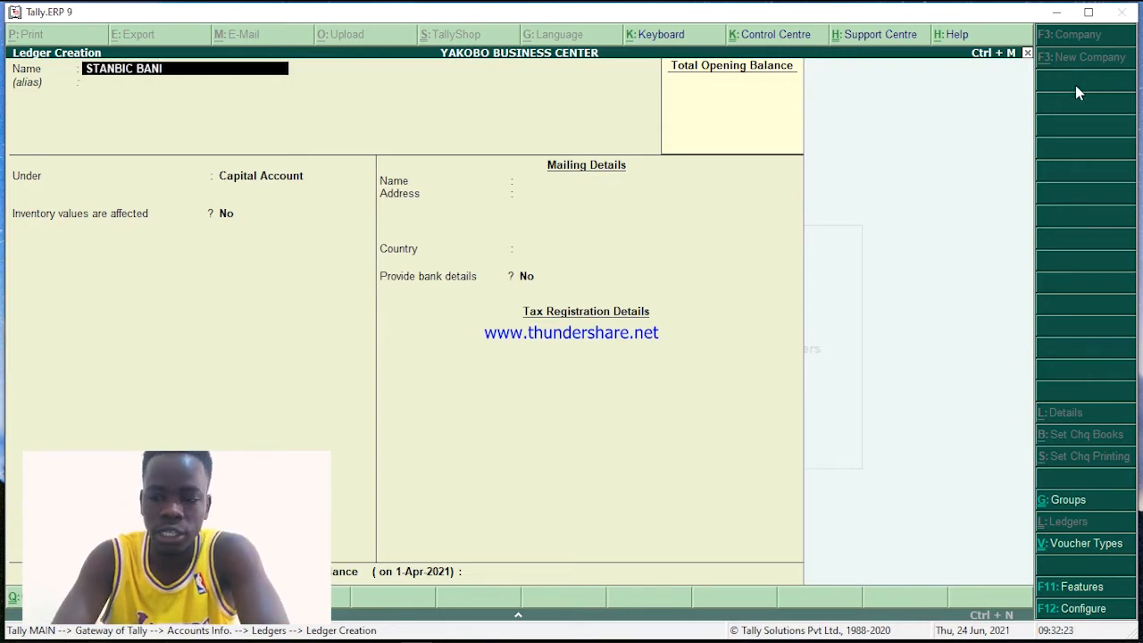
key(BackSpace)
text(K)
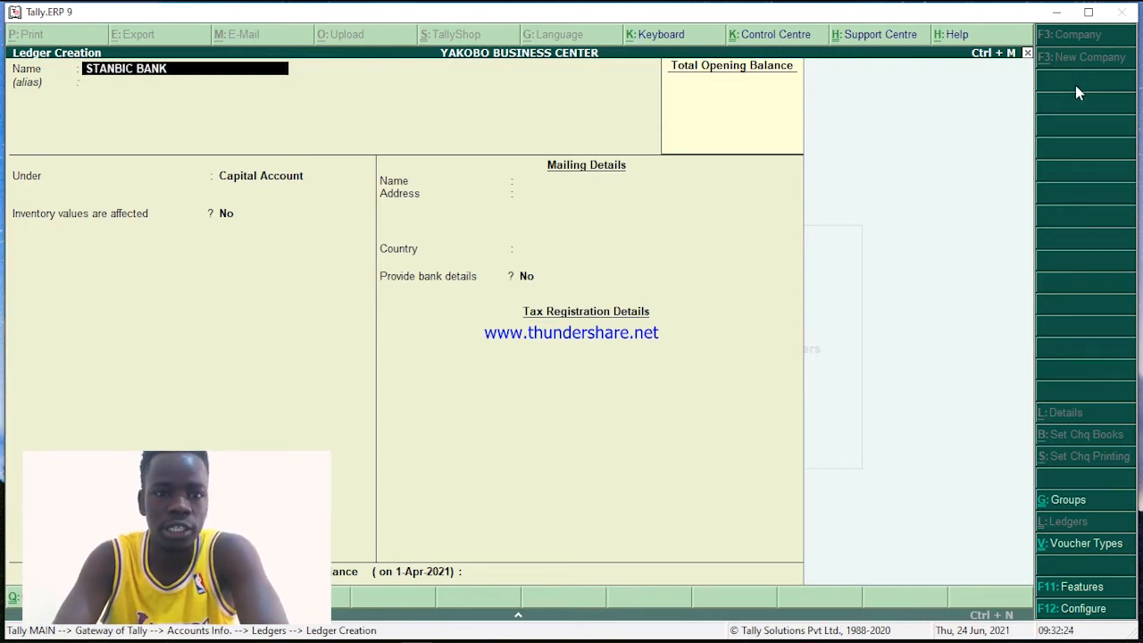
key(Return)
key(Return)
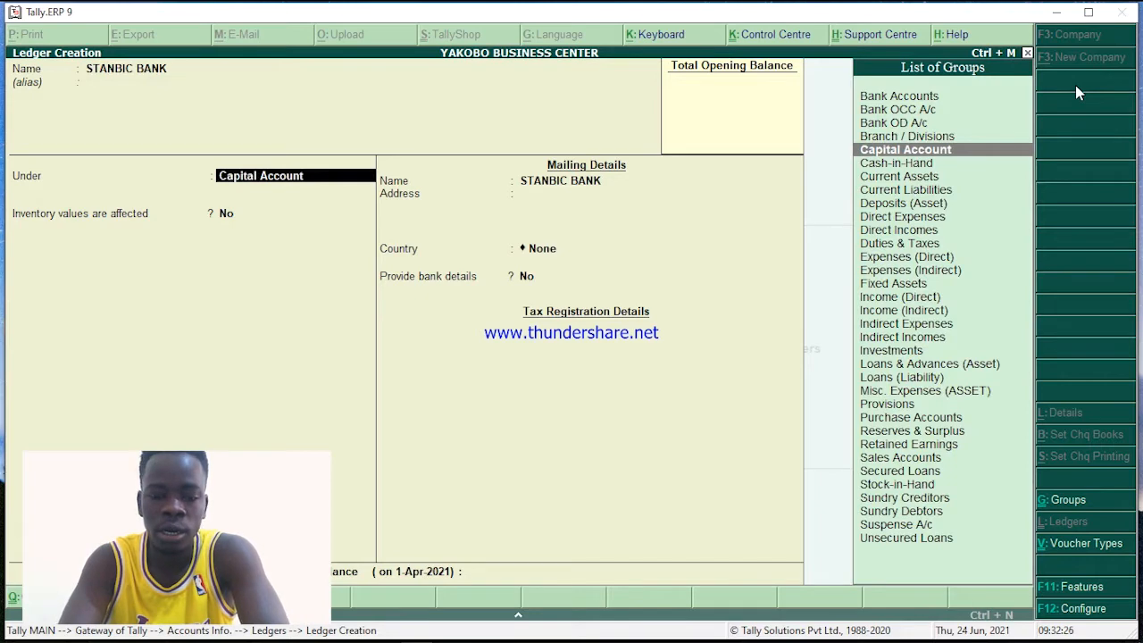
Place the STANBIC BANK ledger under Bank Accounts and enter its account number, leaving the bank code blank and the bank name Not Applicable
text(B)
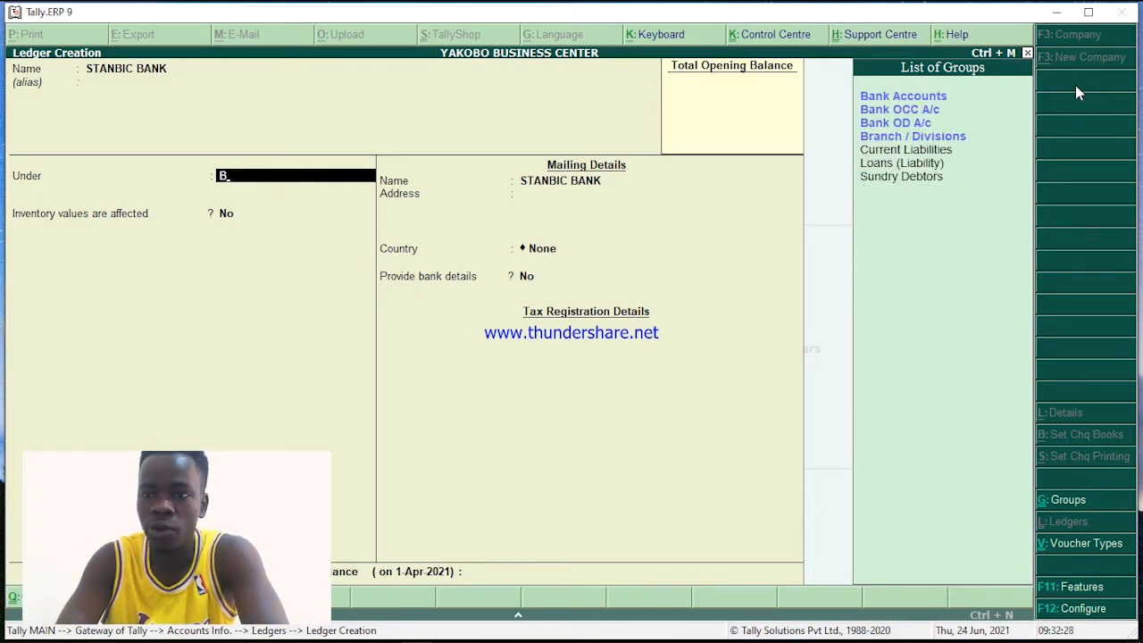
key(Return)
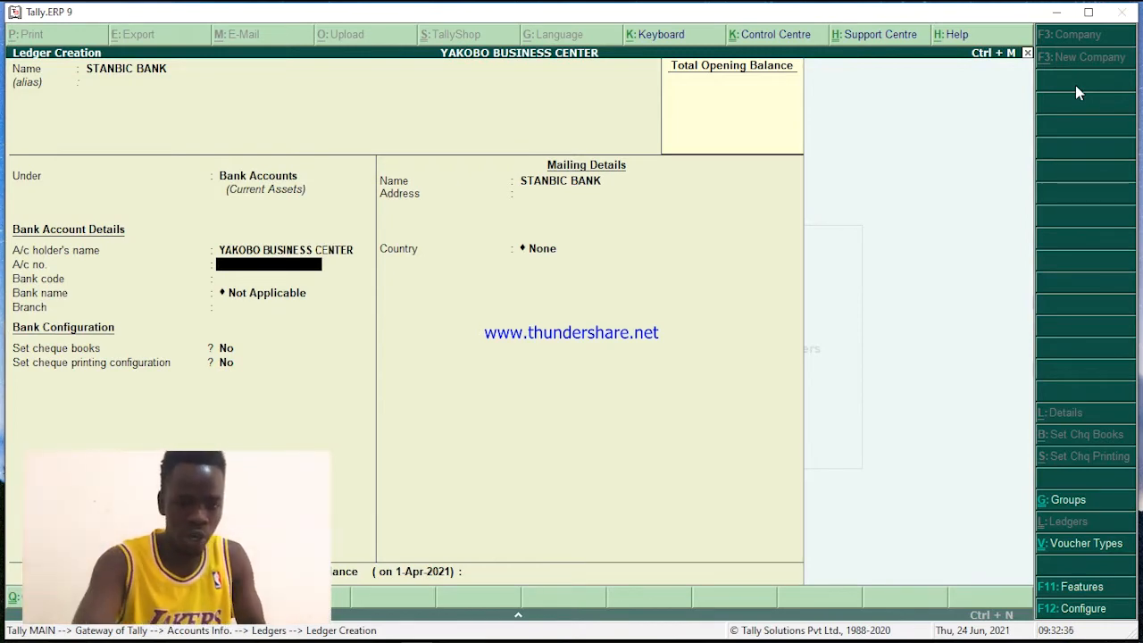
text(112211)
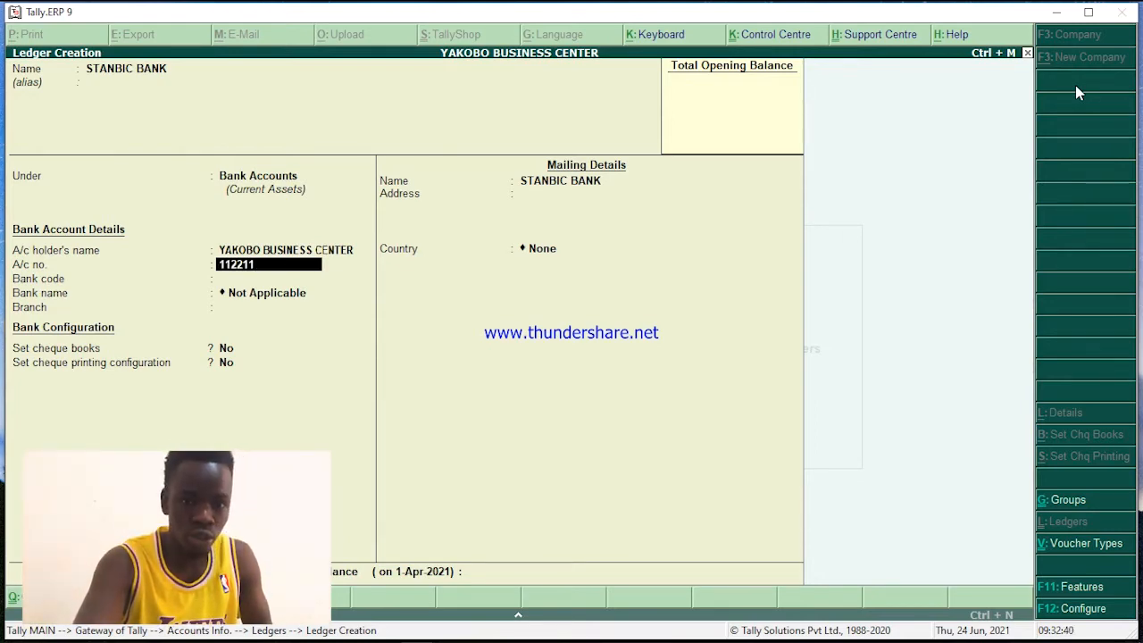
text(2211)
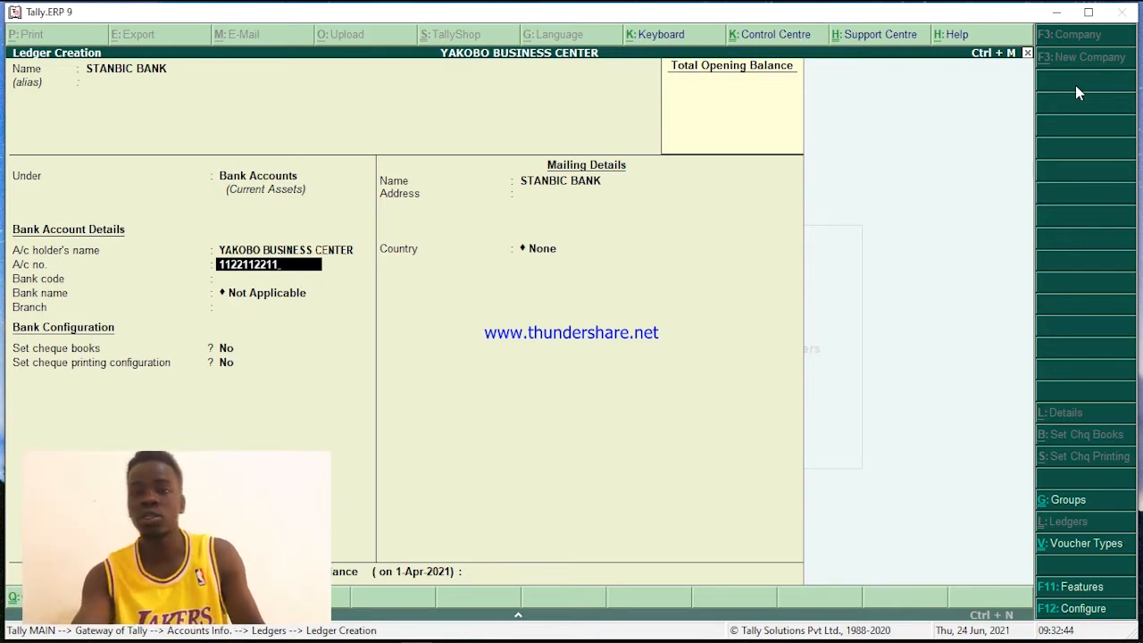
key(Return)
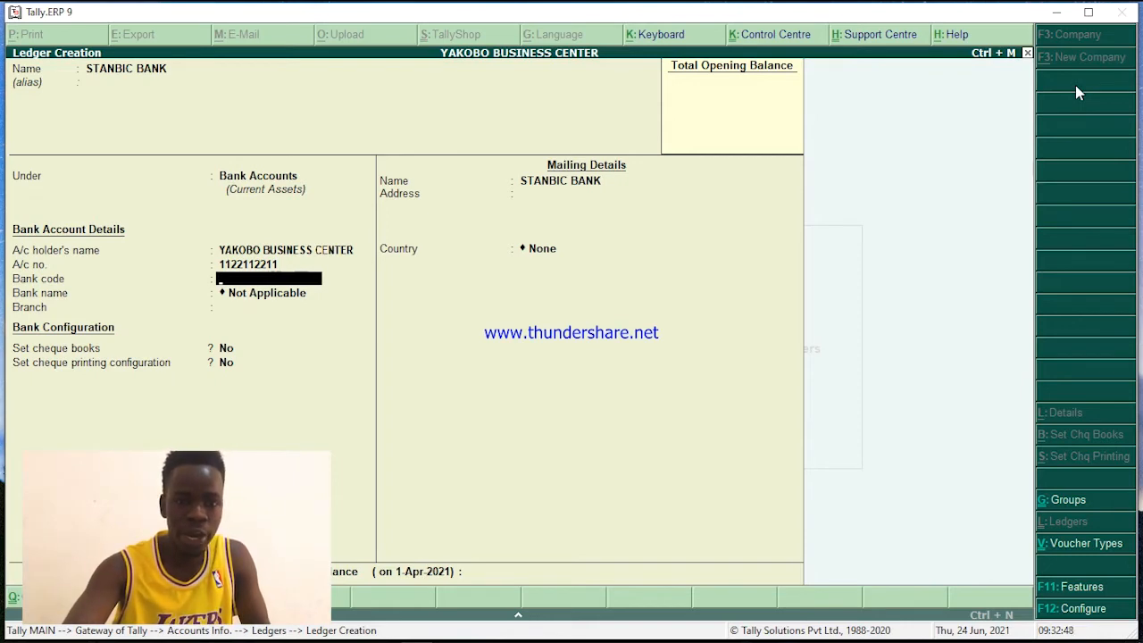
key(Return)
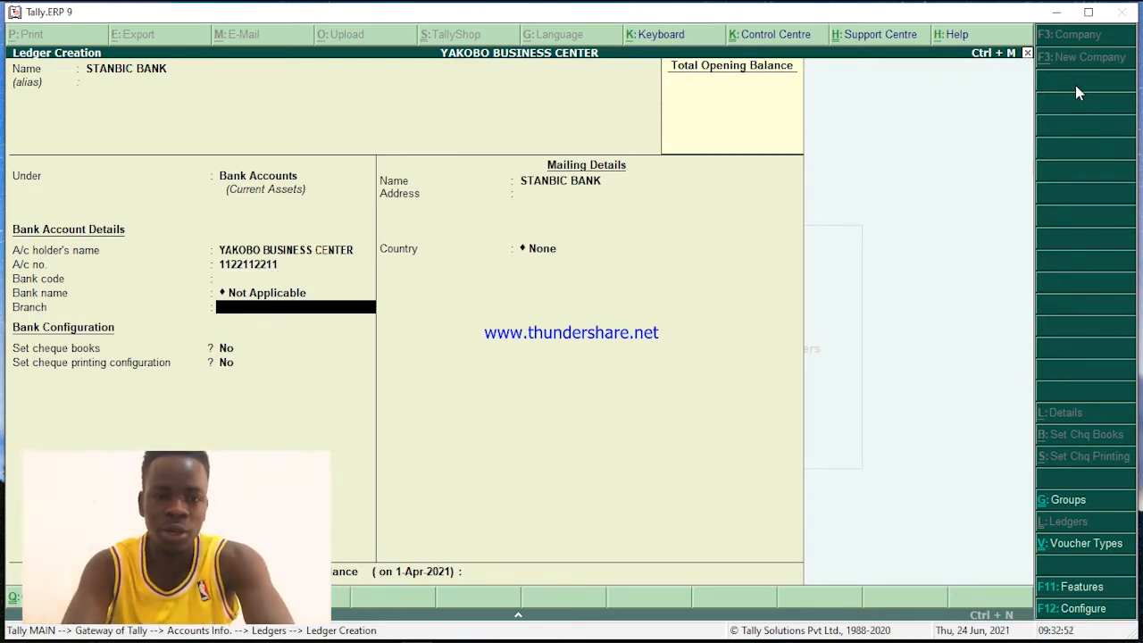
Set the branch of the STANBIC BANK account to WANDEGEA
text(WANDERSE)
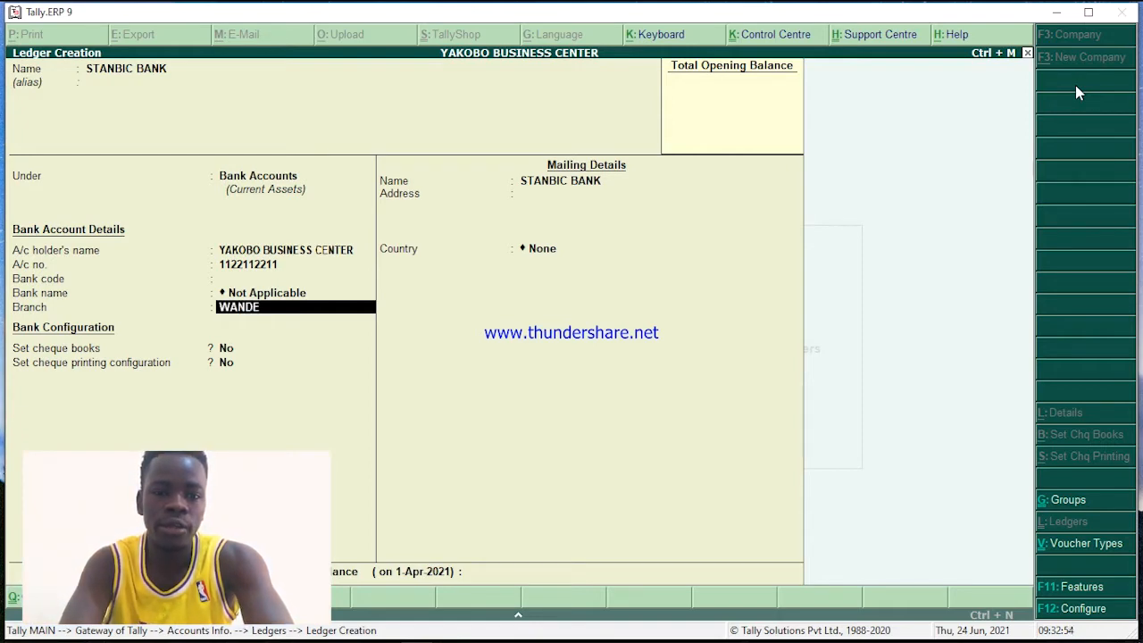
key(BackSpace)
key(BackSpace)
key(BackSpace)
text(GEA)
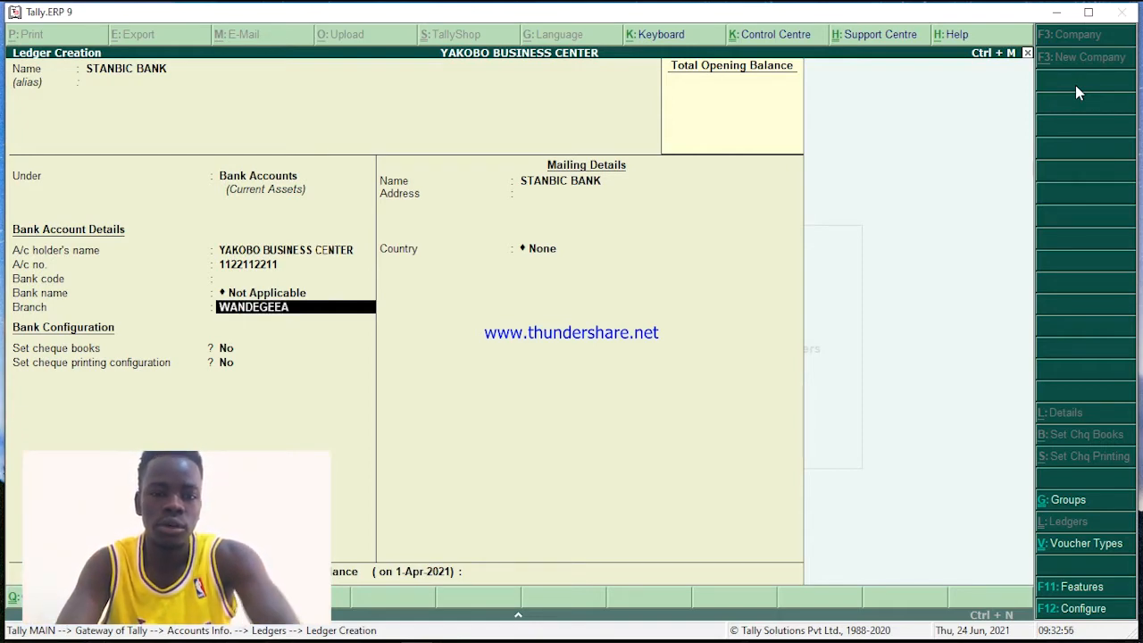
key(Return)
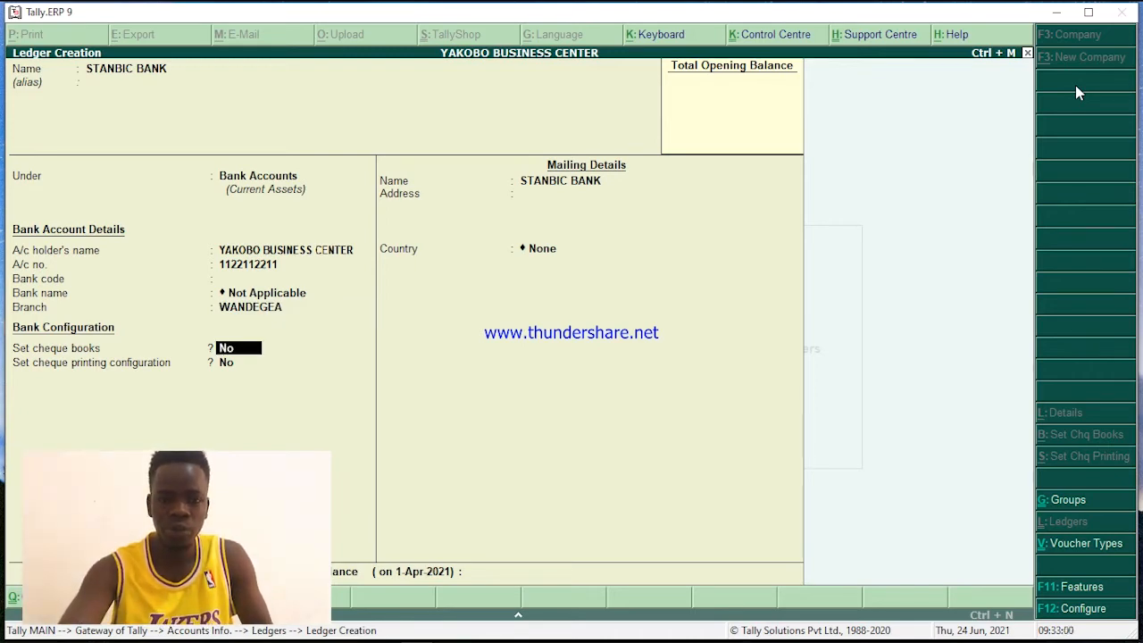
Keep cheque books and cheque printing configuration at No, the mailing name as STANBIC BANK, the address blank and the country at None
key(Return)
key(Return)
key(Return)
key(Return)
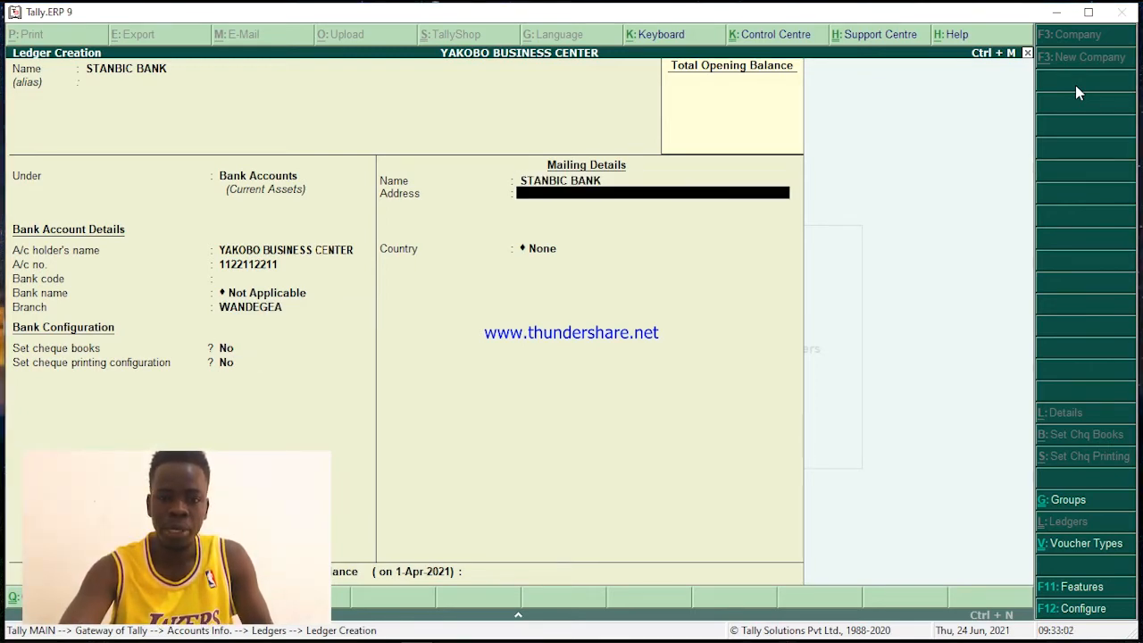
key(Return)
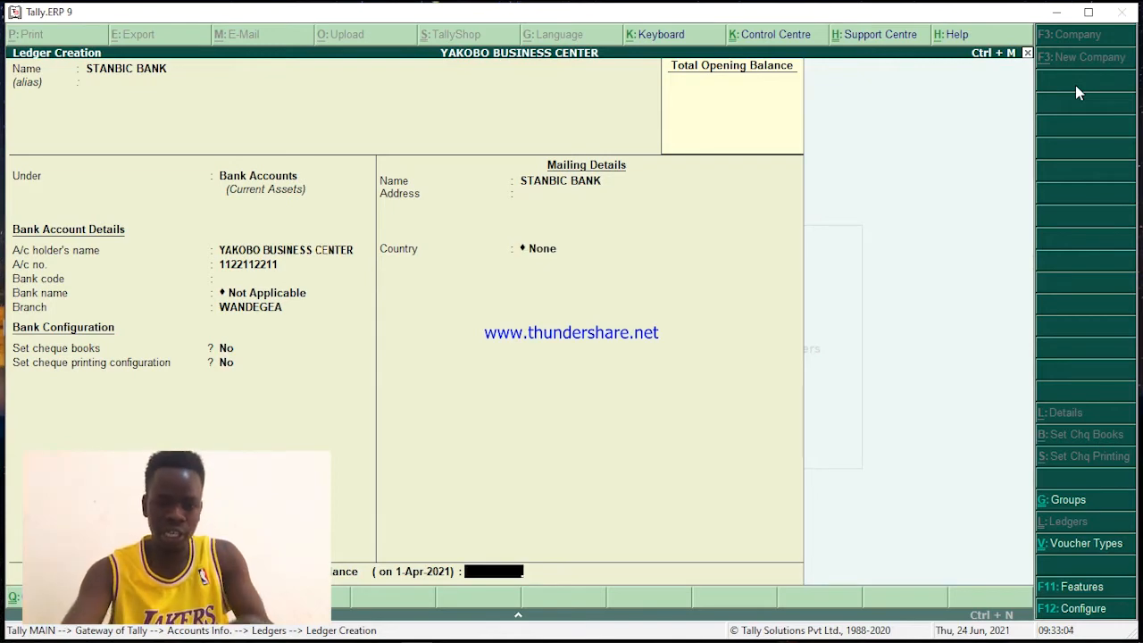
Set STANBIC BANK's opening balance to 600000000 Dr and save the ledger
text(6)
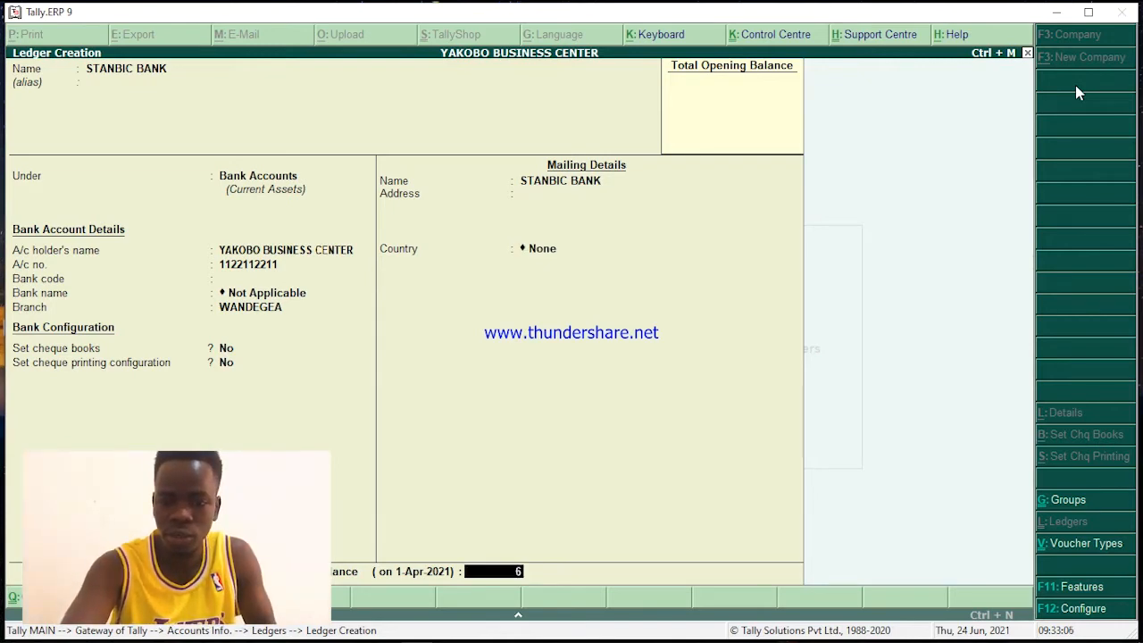
text(00000)
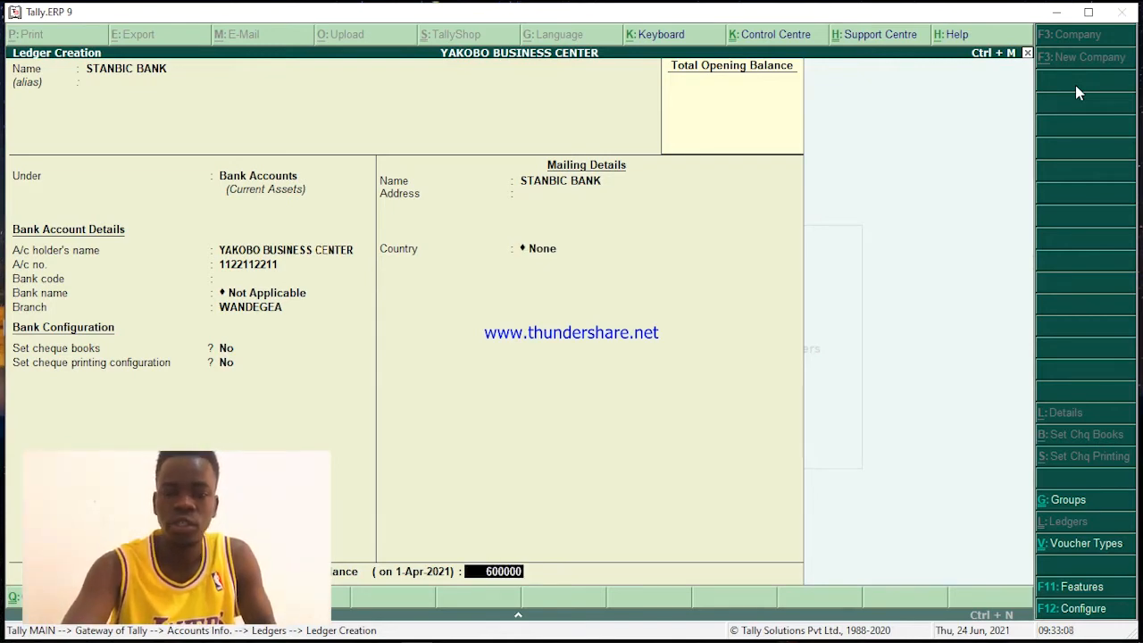
text(000)
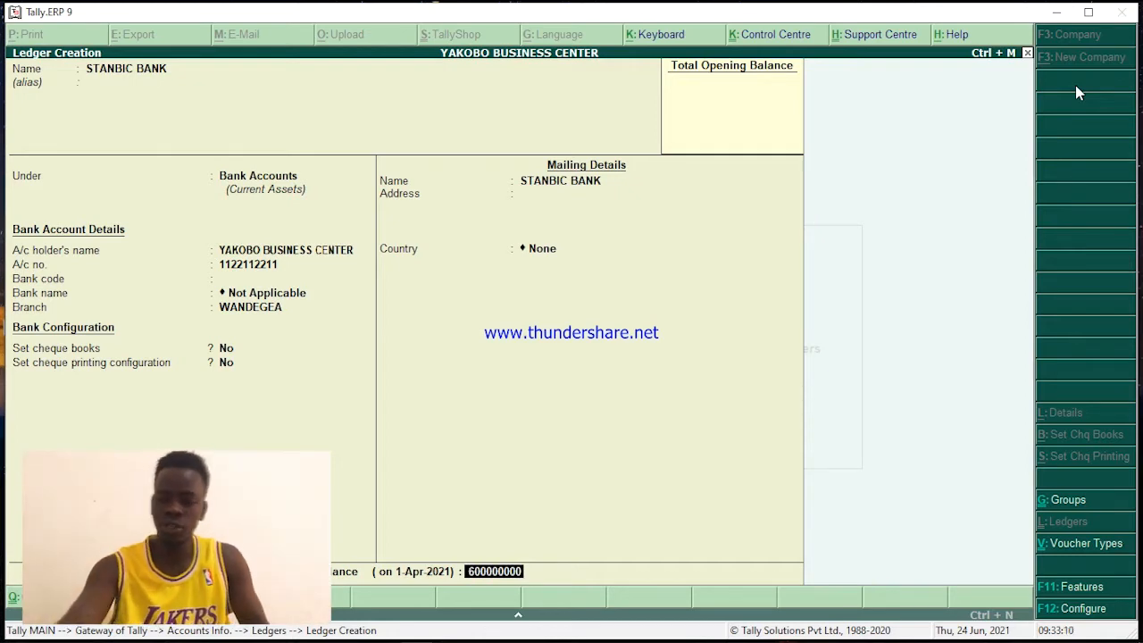
key(Return)
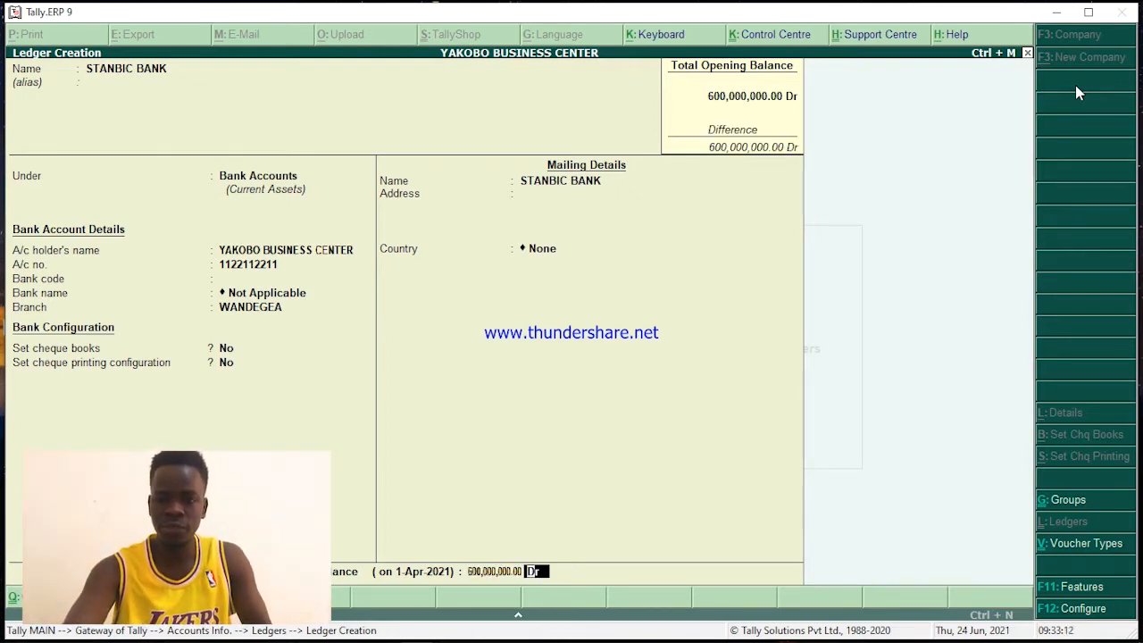
key(Return)
key(Return)
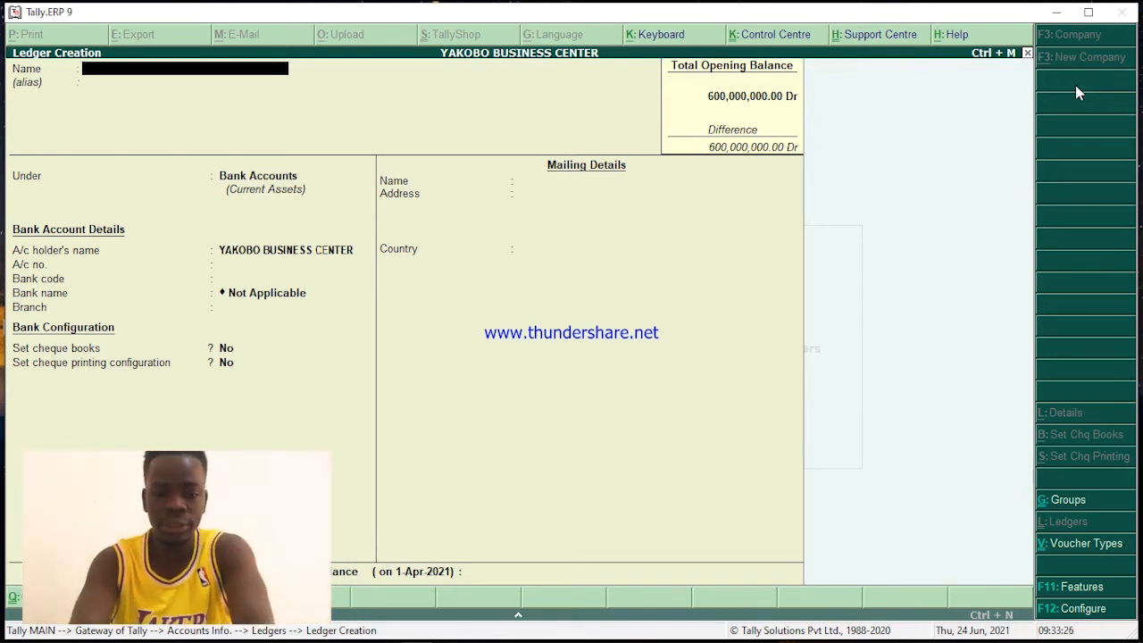
Name the next new ledger AIRTEL UGANDA, leaving its alias blank
text(AR)
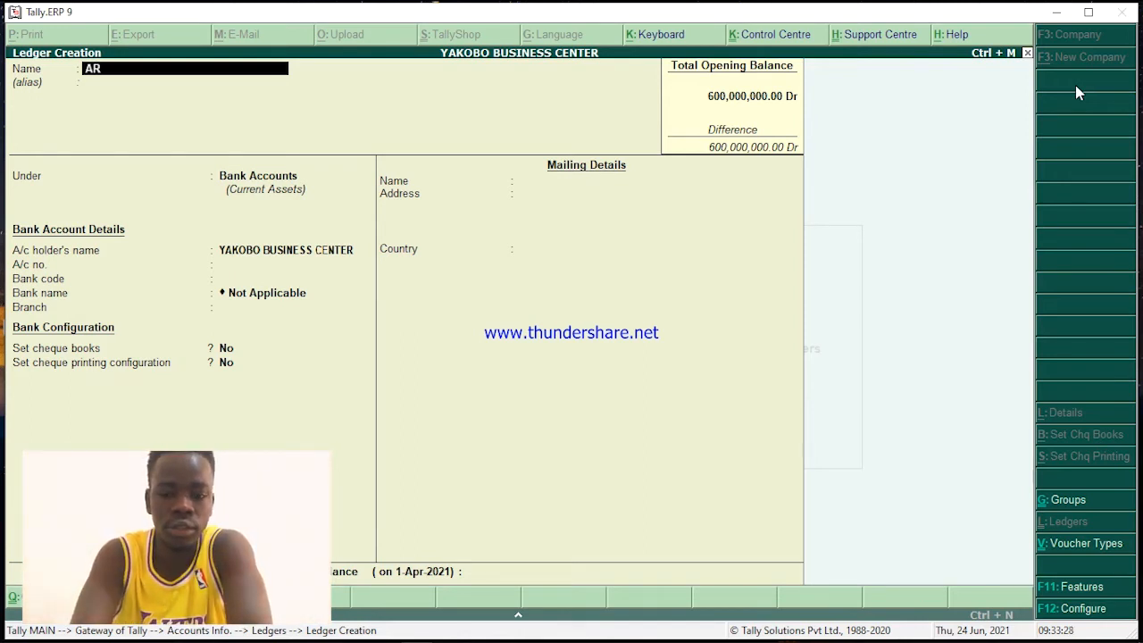
key(BackSpace)
text(ITEL)
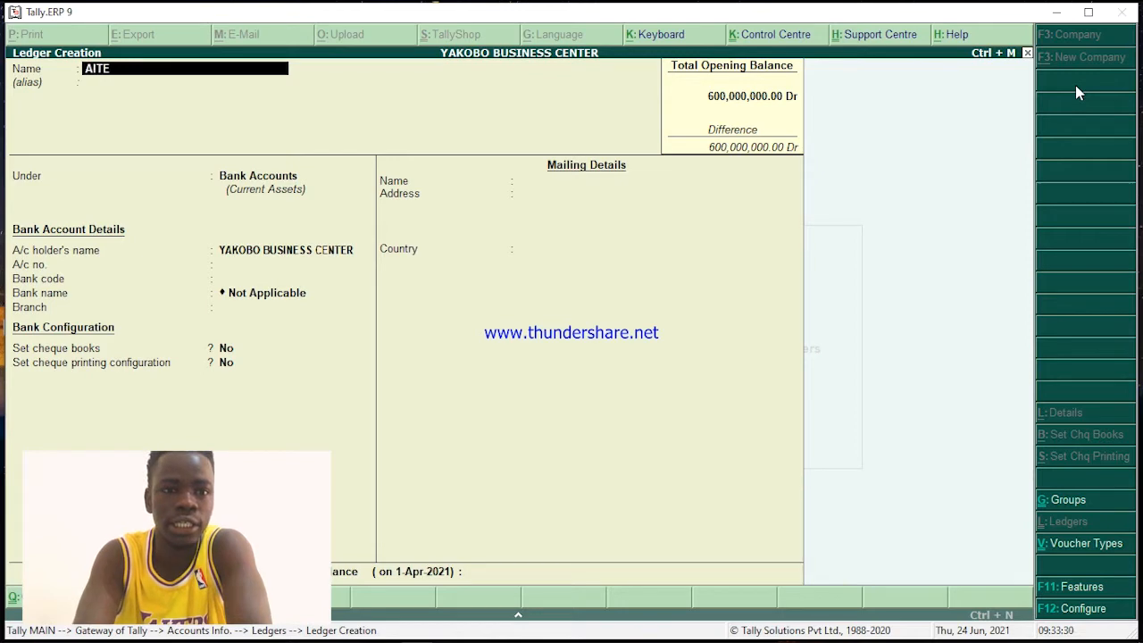
key(BackSpace)
key(BackSpace)
key(BackSpace)
text(RTEL)
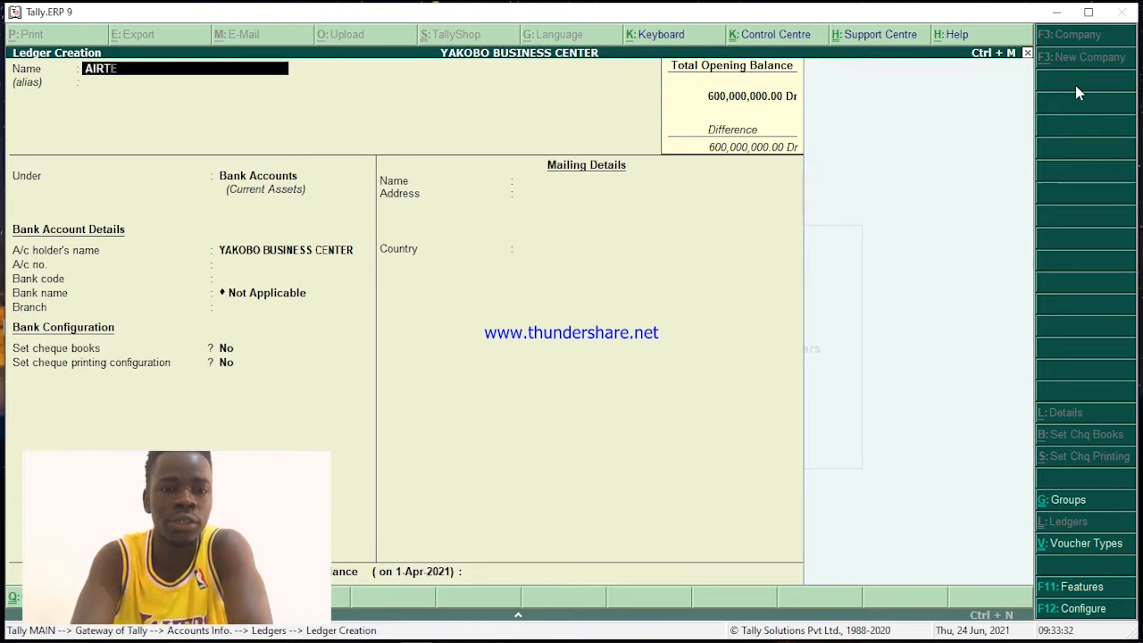
text( UGANDA)
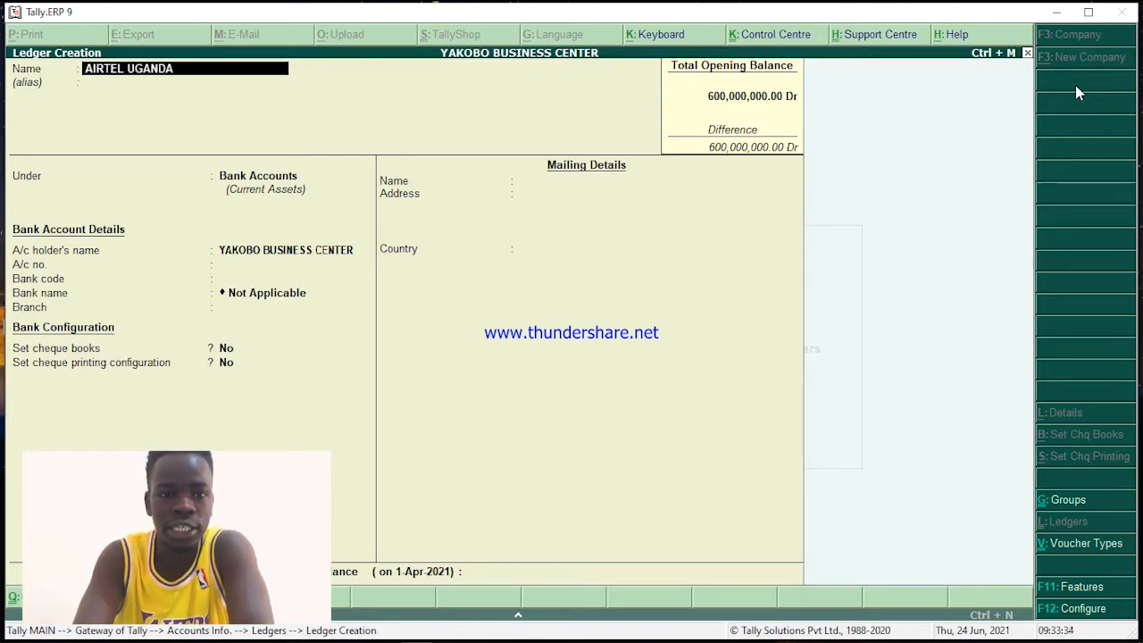
key(Return)
key(Return)
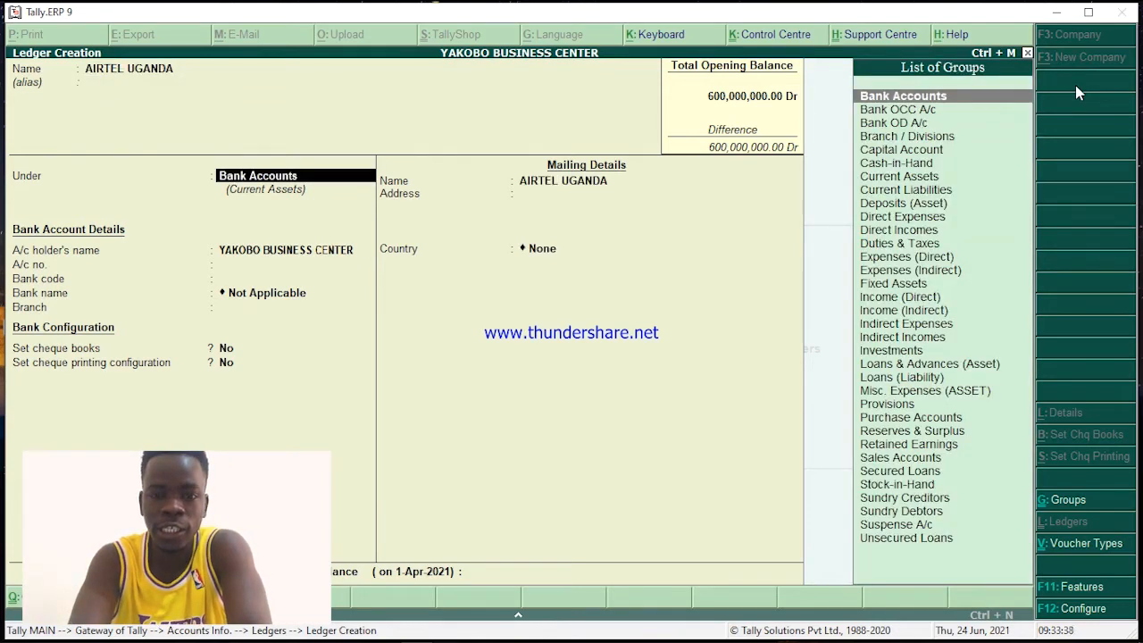
Place the AIRTEL UGANDA ledger under Sundry Debtors, with bill-by-bill balances set to No and inventory values affected kept at No
text(SUN)
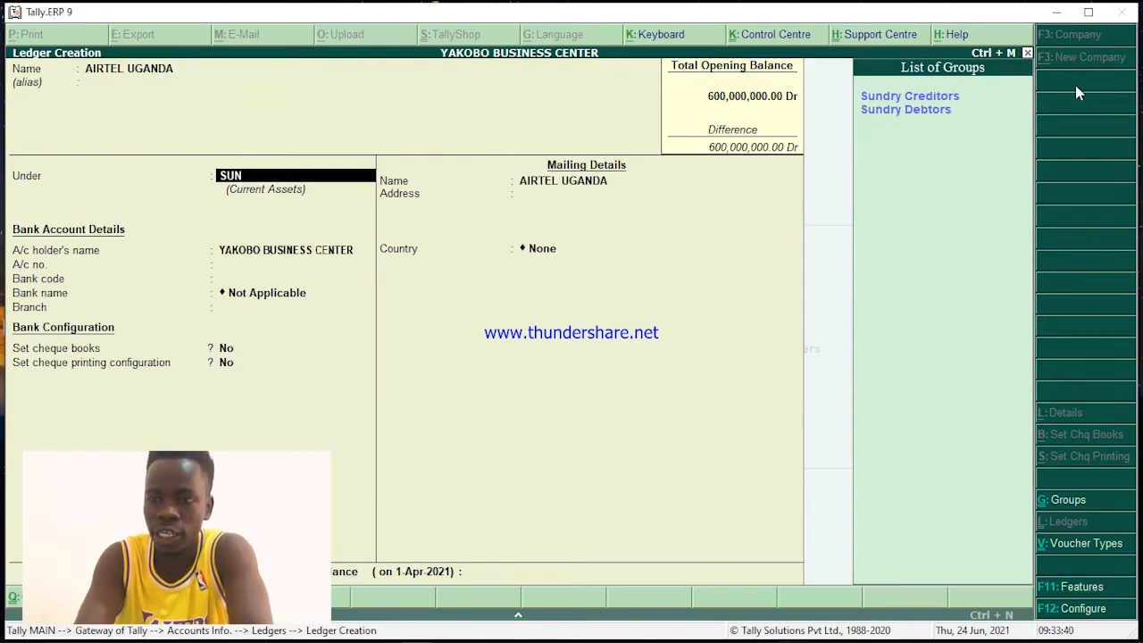
key(Down)
key(Return)
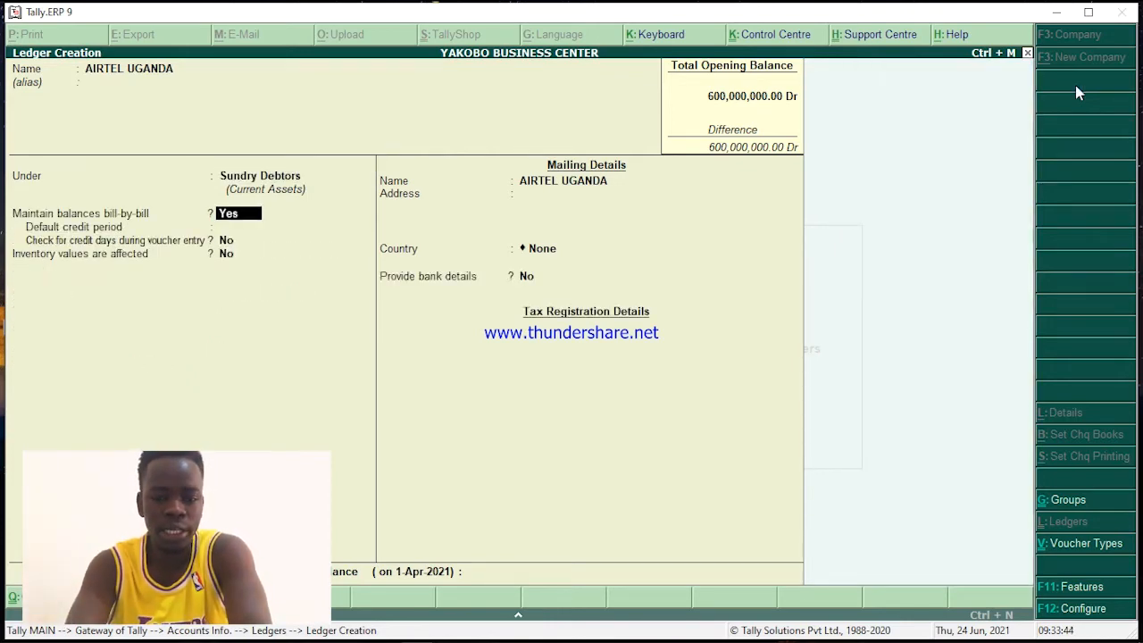
text(N)
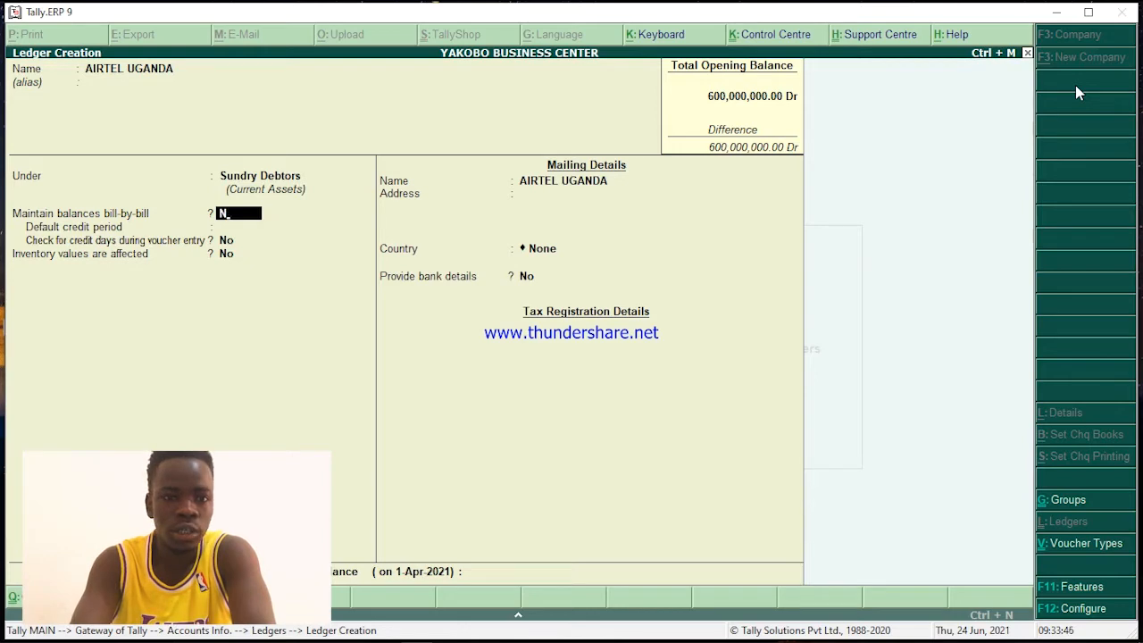
key(Return)
key(Return)
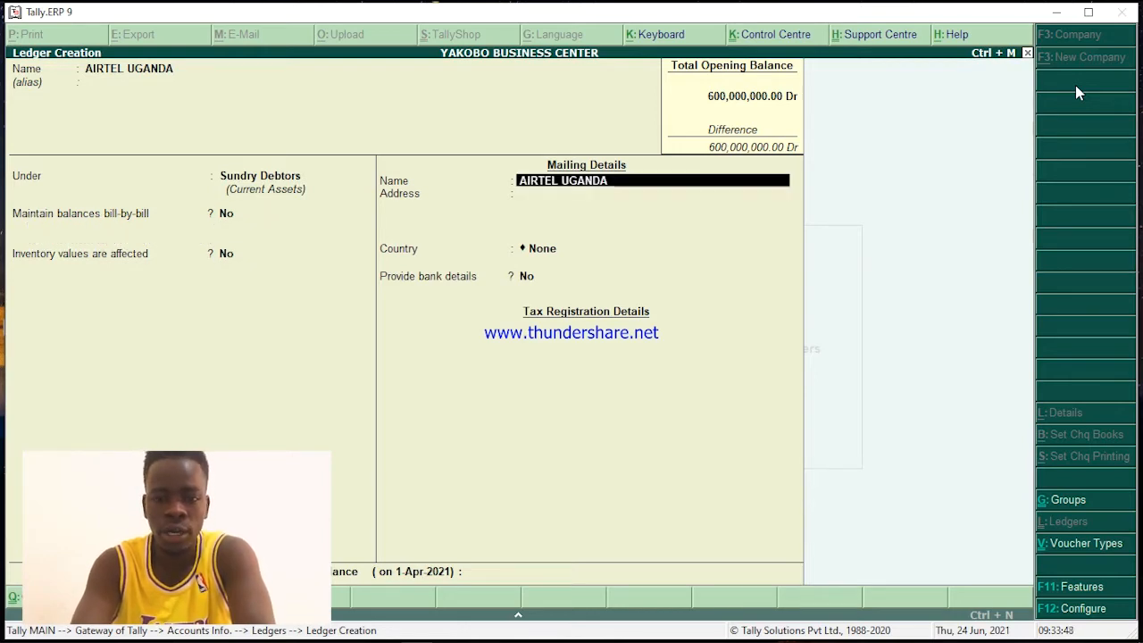
Keep AIRTEL UGANDA as the mailing name, with the address blank, country None and bank details set to No
key(Return)
key(Return)
key(Return)
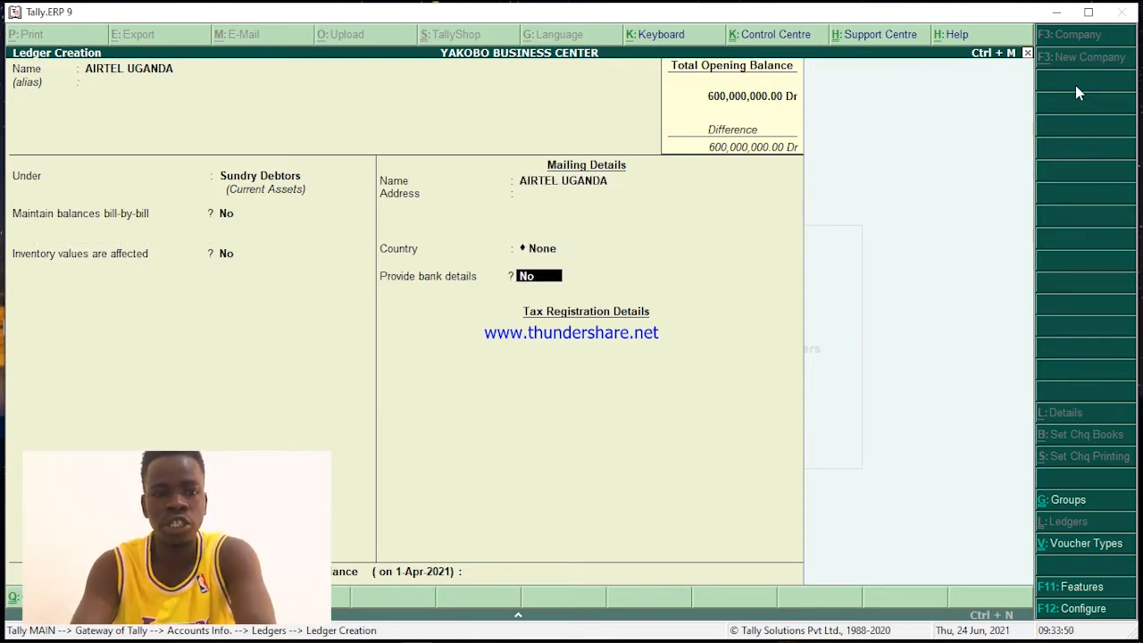
key(Return)
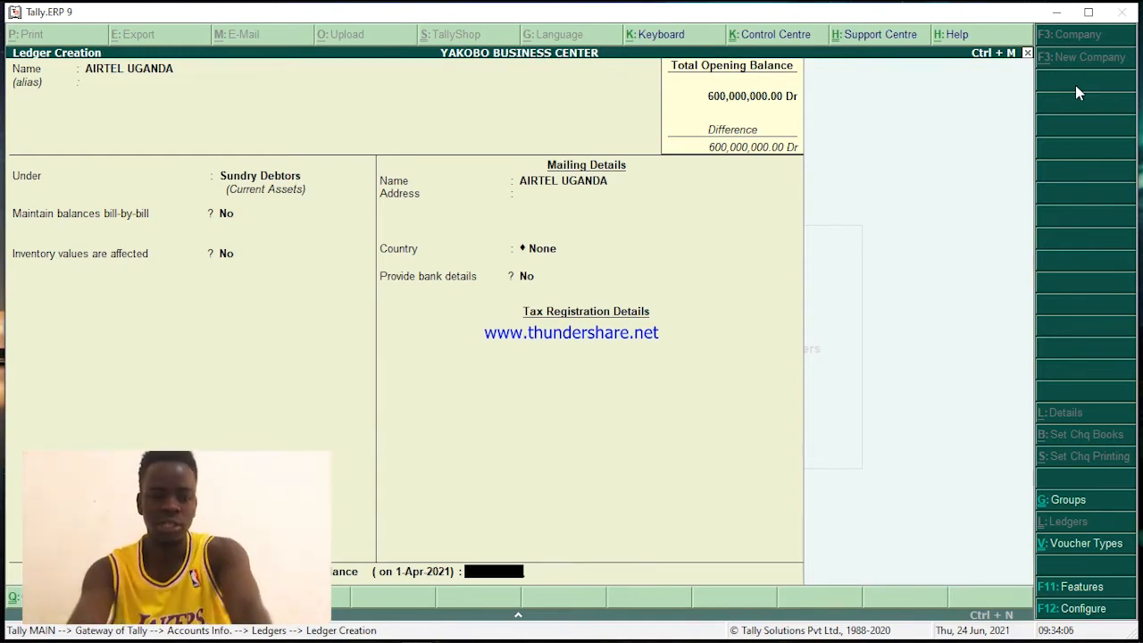
Set AIRTEL UGANDA's opening balance to 10000000 Dr and save the ledger
text(0)
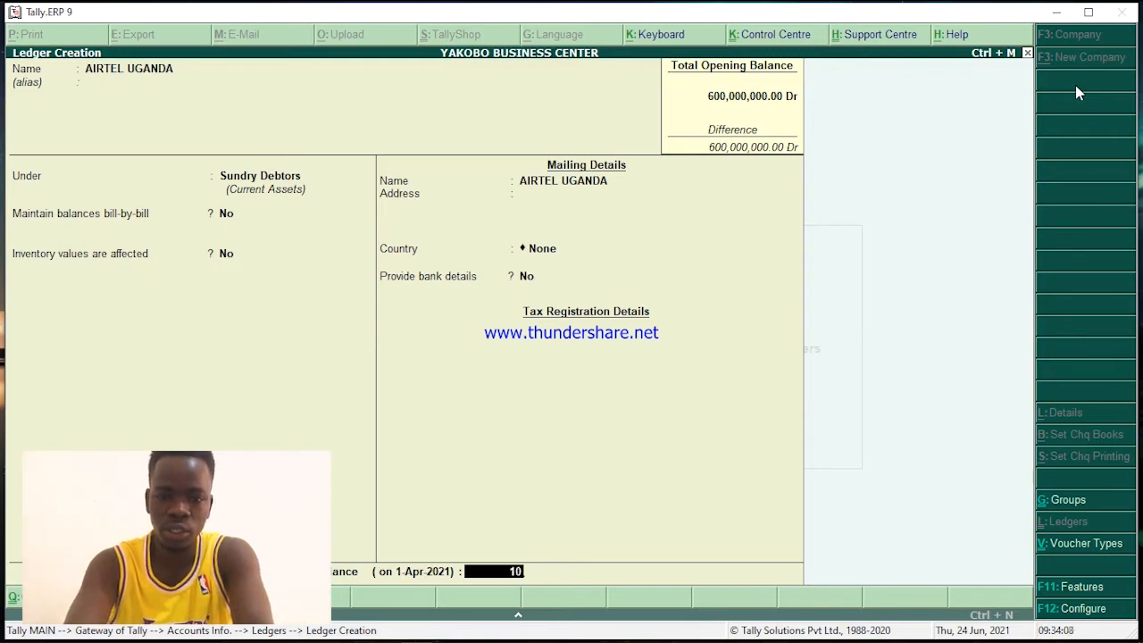
text(,000,00000000)
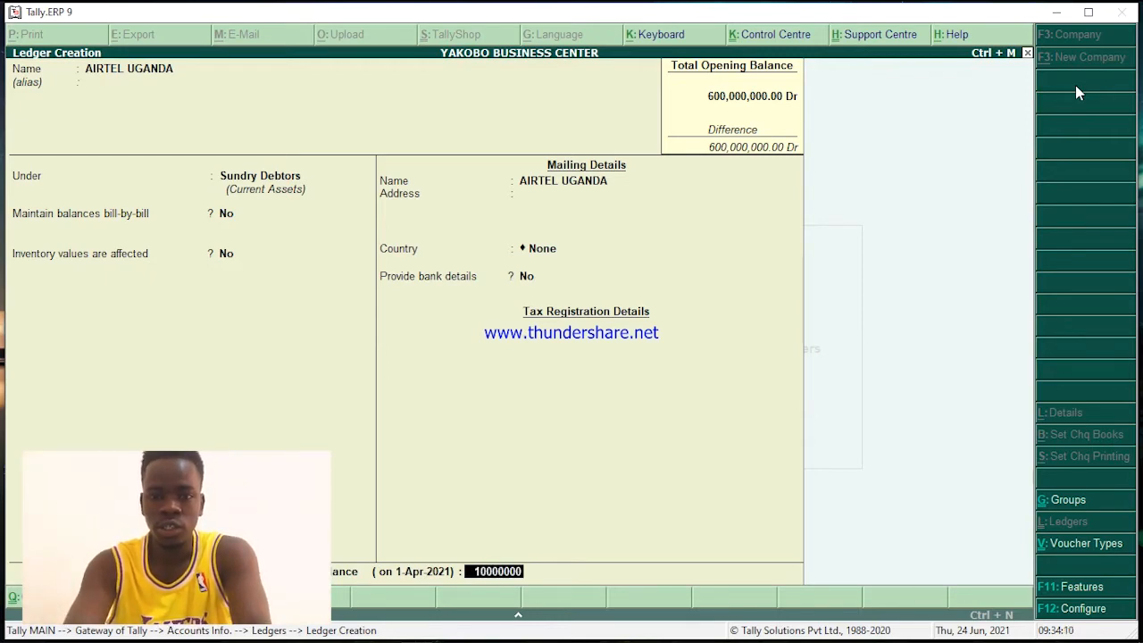
key(Return)
key(Return)
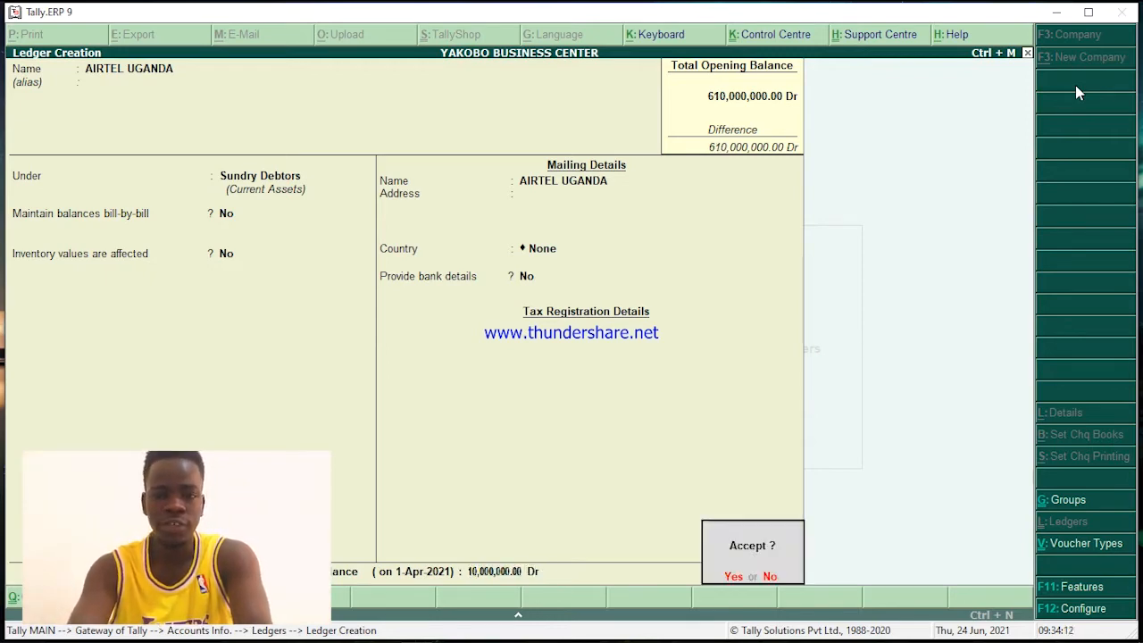
key(Return)
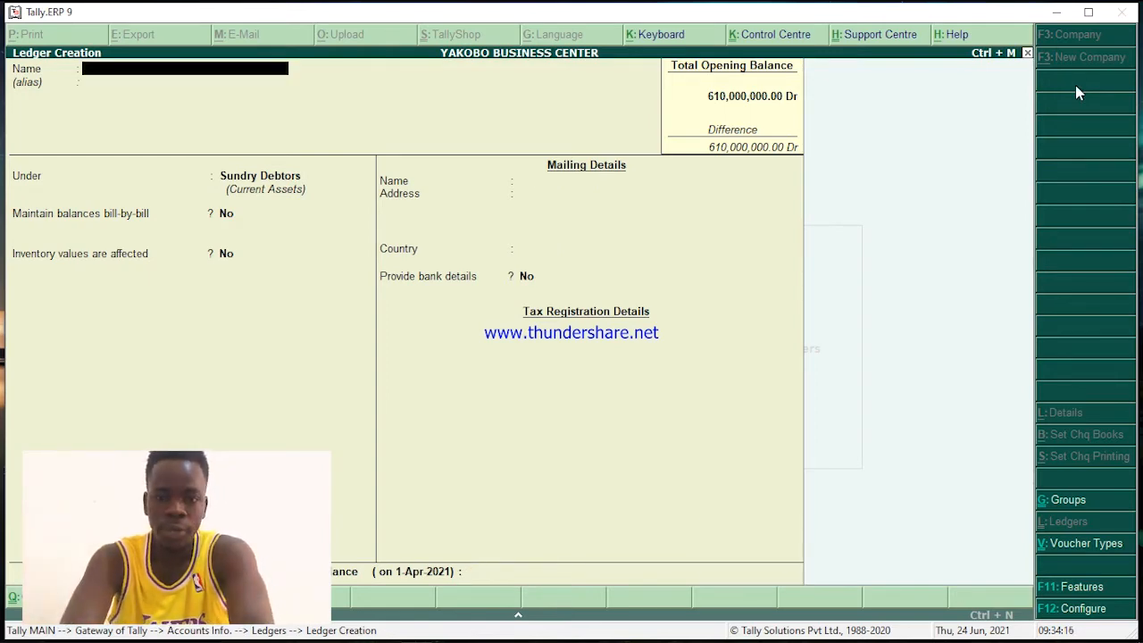
Name the next new ledger MTN UGANDA
text(MTN)
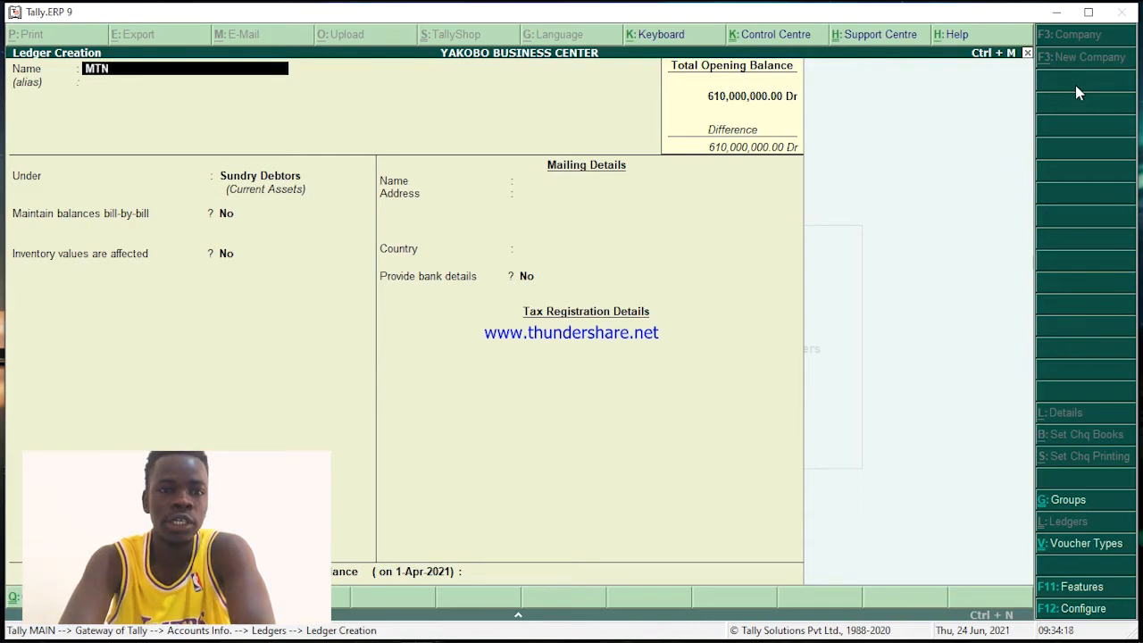
text( UGNAD)
key(BackSpace)
key(BackSpace)
key(BackSpace)
text(A)
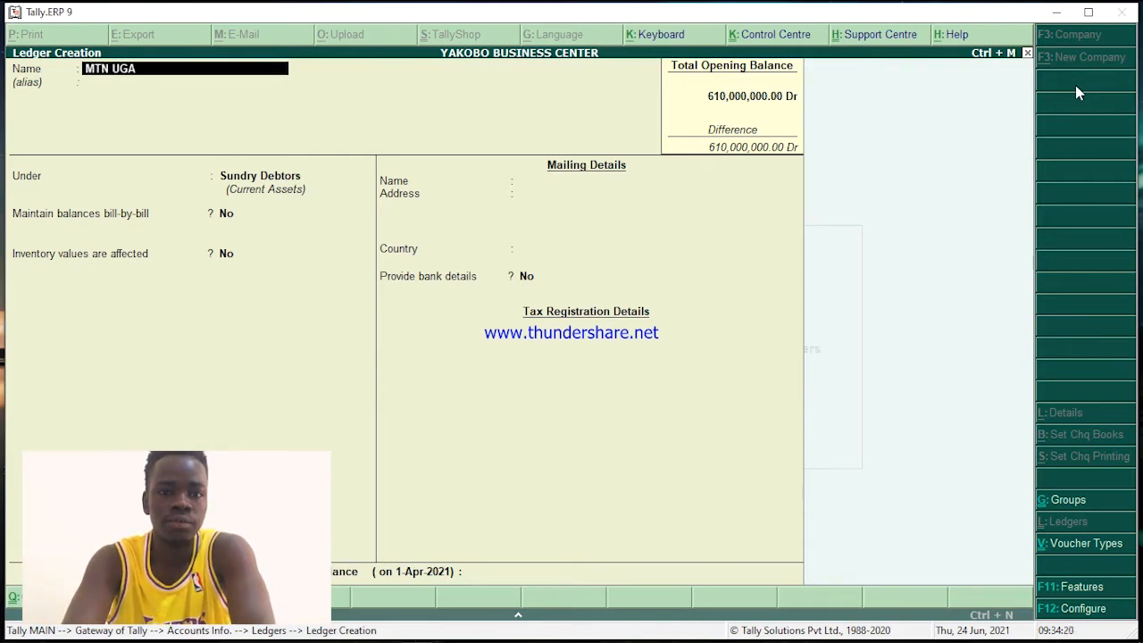
text(NDA)
key(Return)
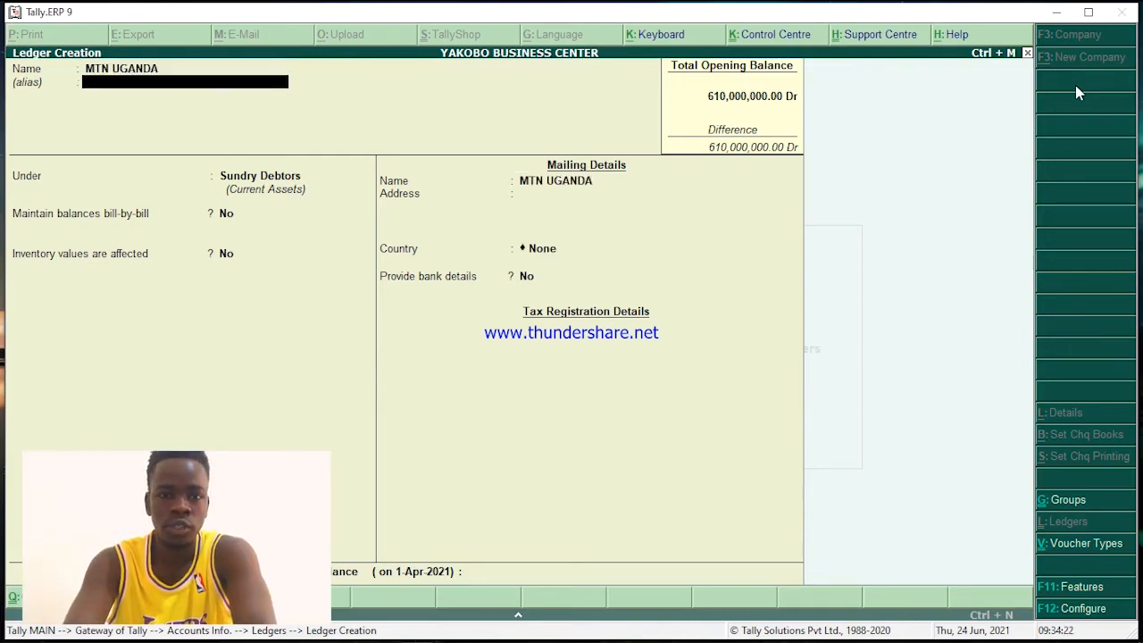
Leave MTN UGANDA's alias blank, keep it under Sundry Debtors and accept the default balance, inventory, mailing and bank details
key(Return)
key(Return)
key(Return)
key(Return)
key(Return)
key(Return)
key(Return)
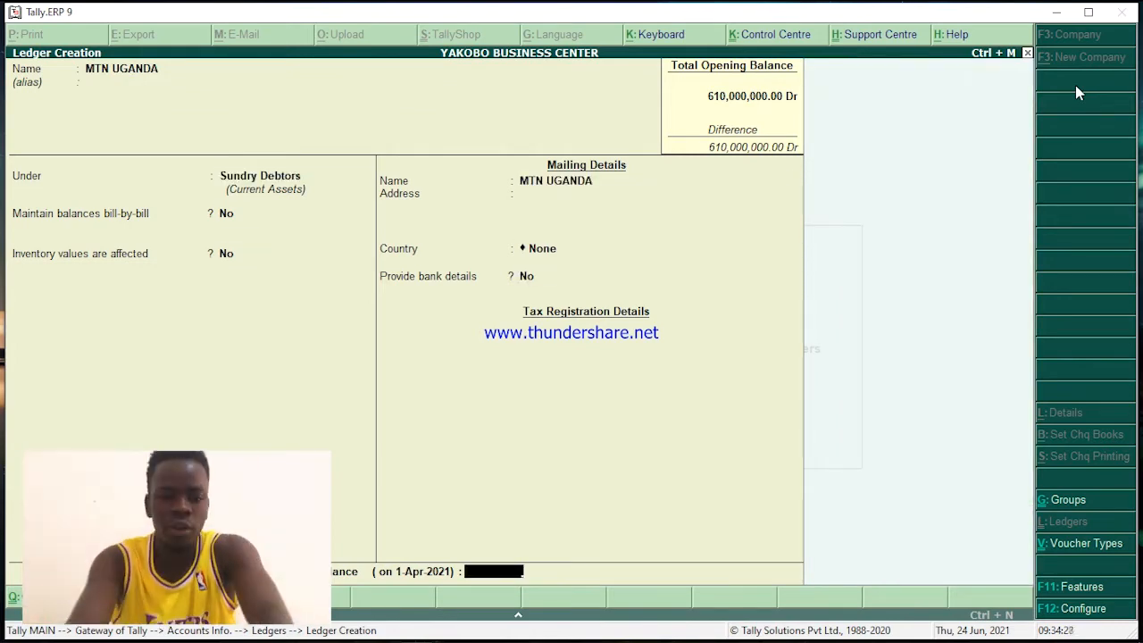
Set MTN UGANDA's opening balance to 12000000 Dr and save the ledger
text(12)
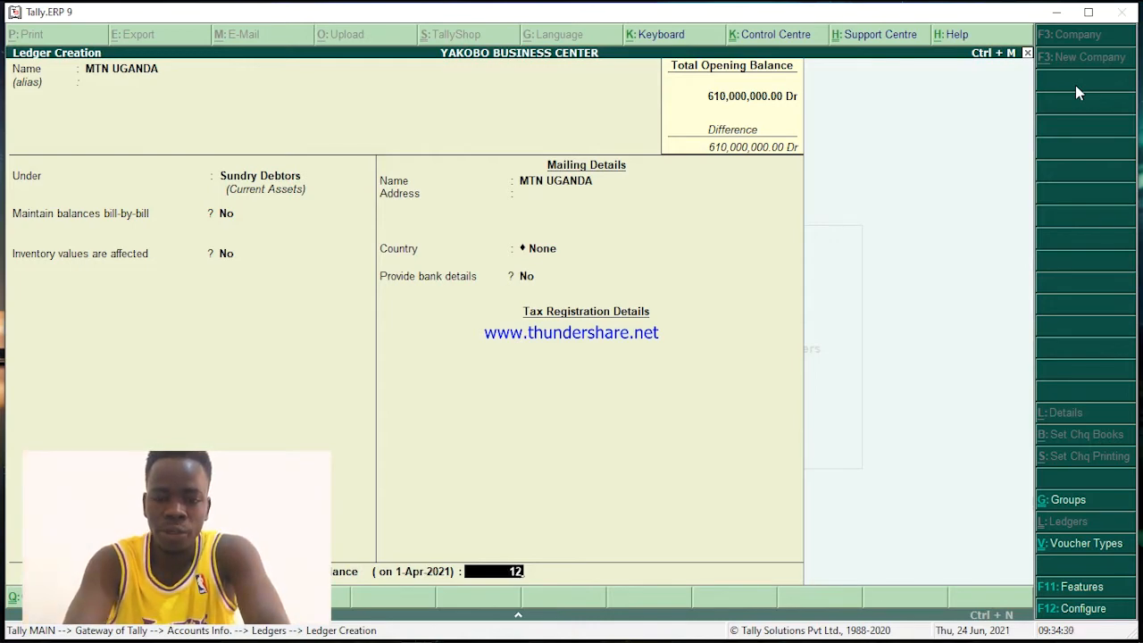
text(000000)
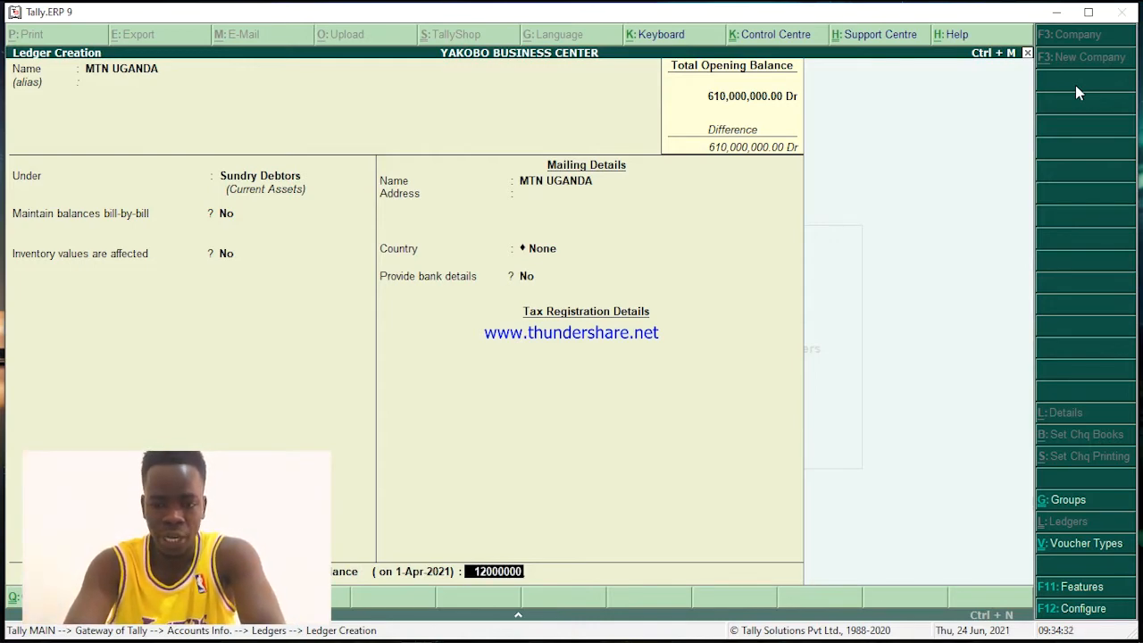
key(Return)
key(Return)
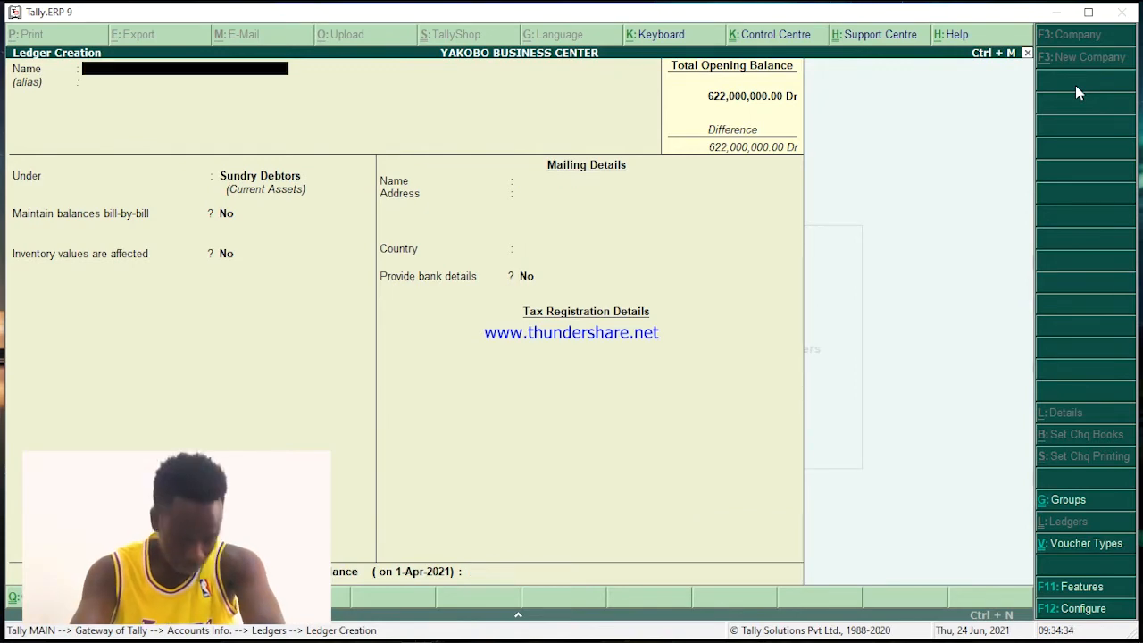
Name the next ledger with the debtor's first name, keeping the alias blank, the Sundry Debtors group and the default details
text(S)
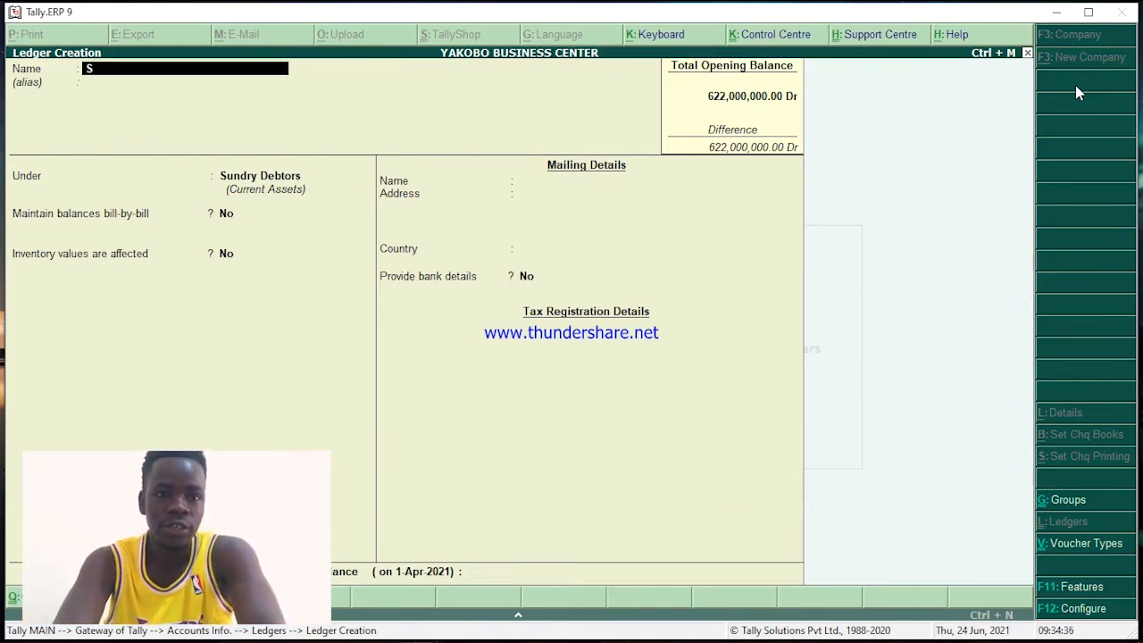
text(TEPHE)
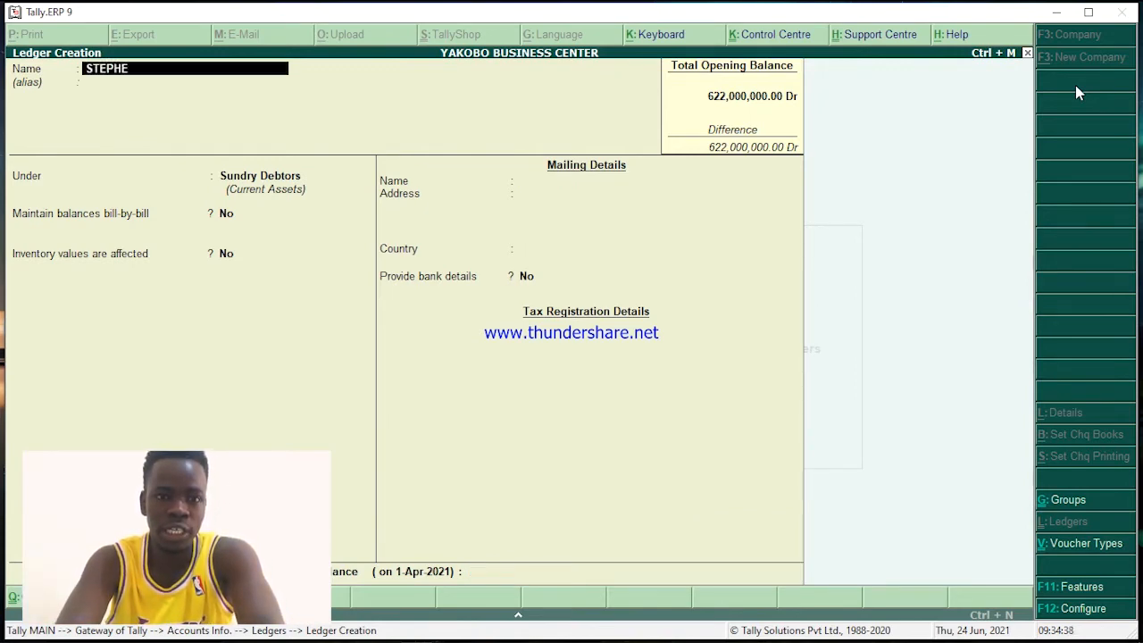
text(N)
key(Return)
key(Return)
key(Return)
key(Return)
key(Return)
key(Return)
key(Return)
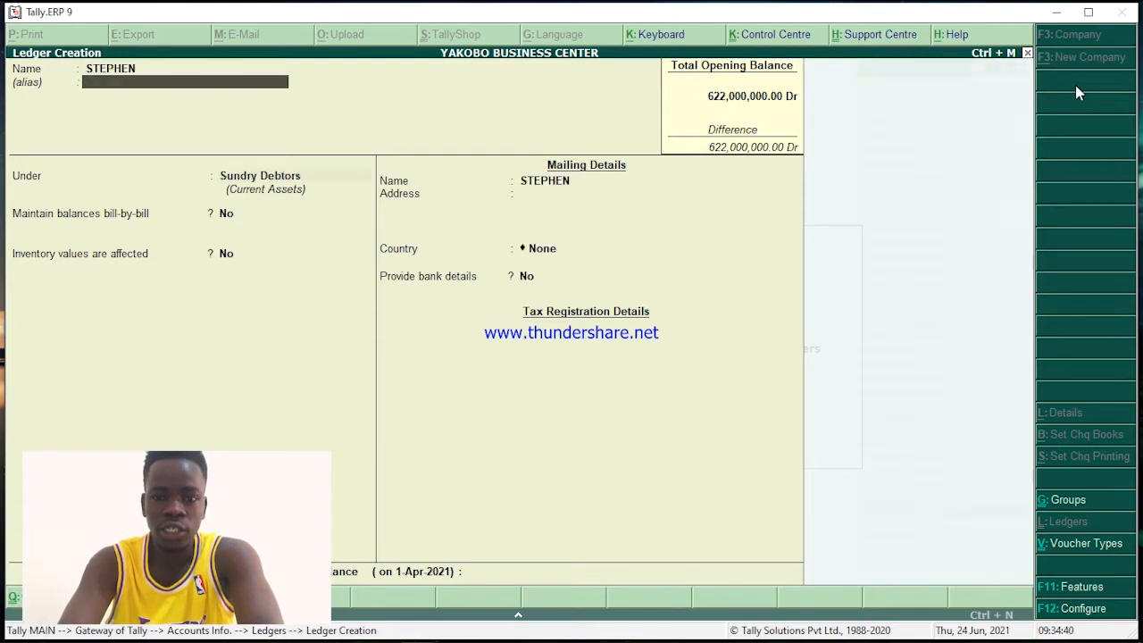
key(Return)
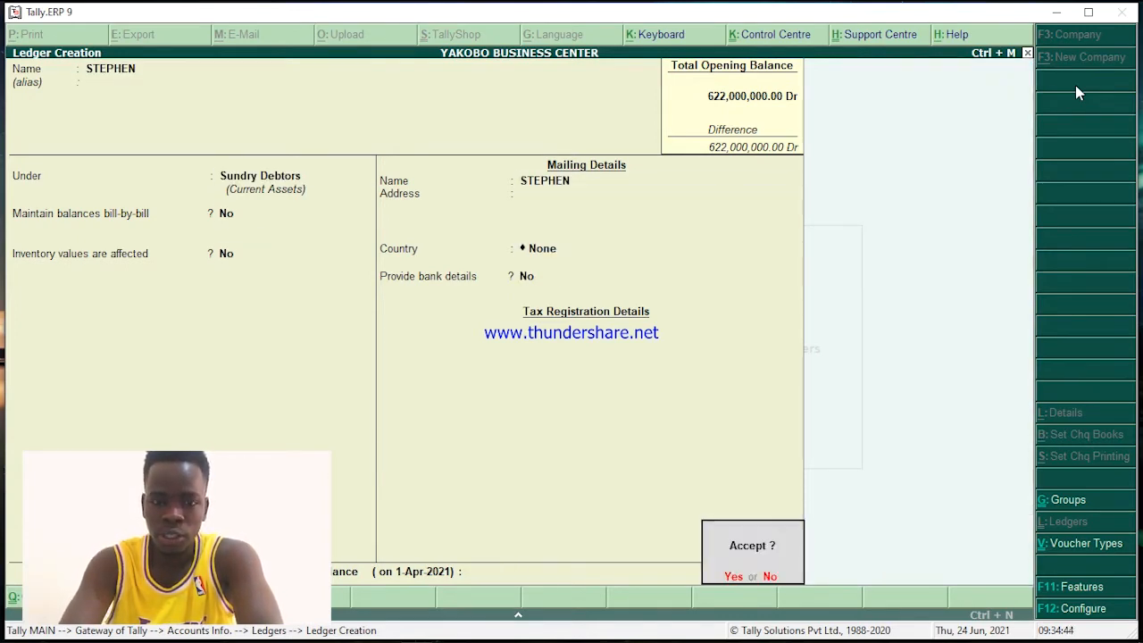
Return to the debtor's ledger without saving, set its opening balance to 4000000 Dr and save it
key(n)
key(Return)
key(Return)
key(Return)
key(Return)
key(Return)
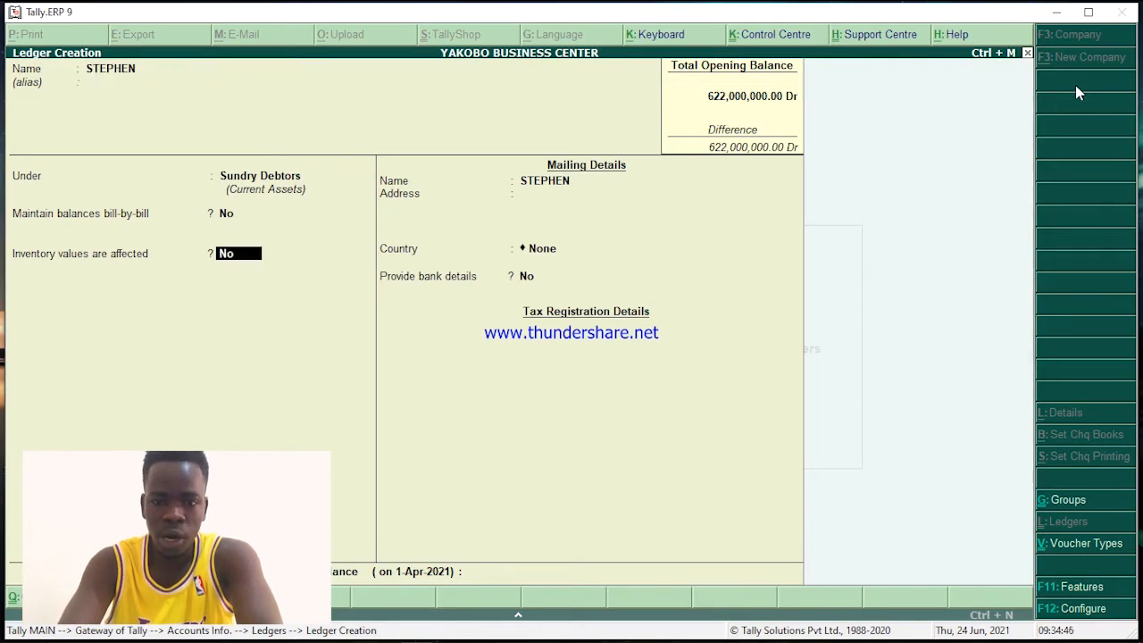
key(Return)
key(Return)
key(Return)
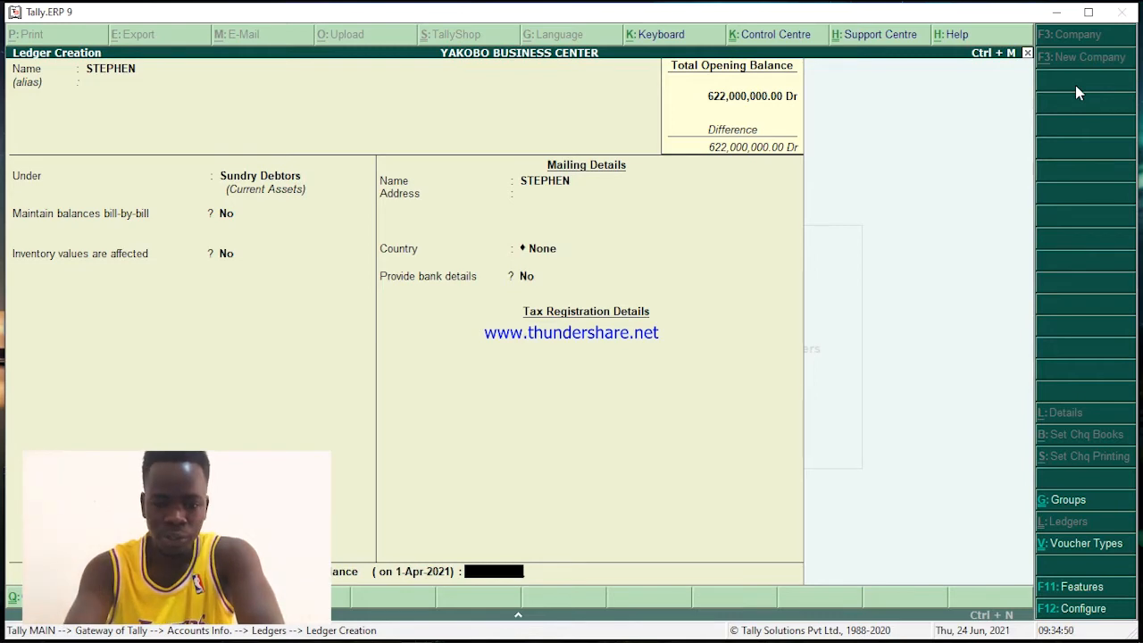
text(4,000,0)
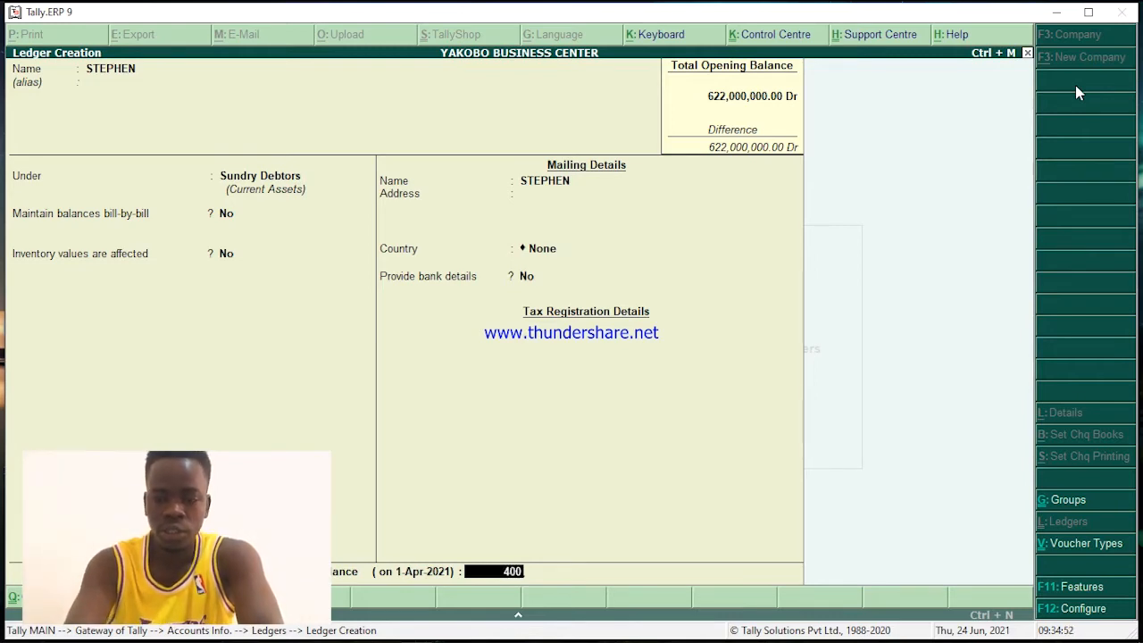
text(0000)
key(Return)
key(Return)
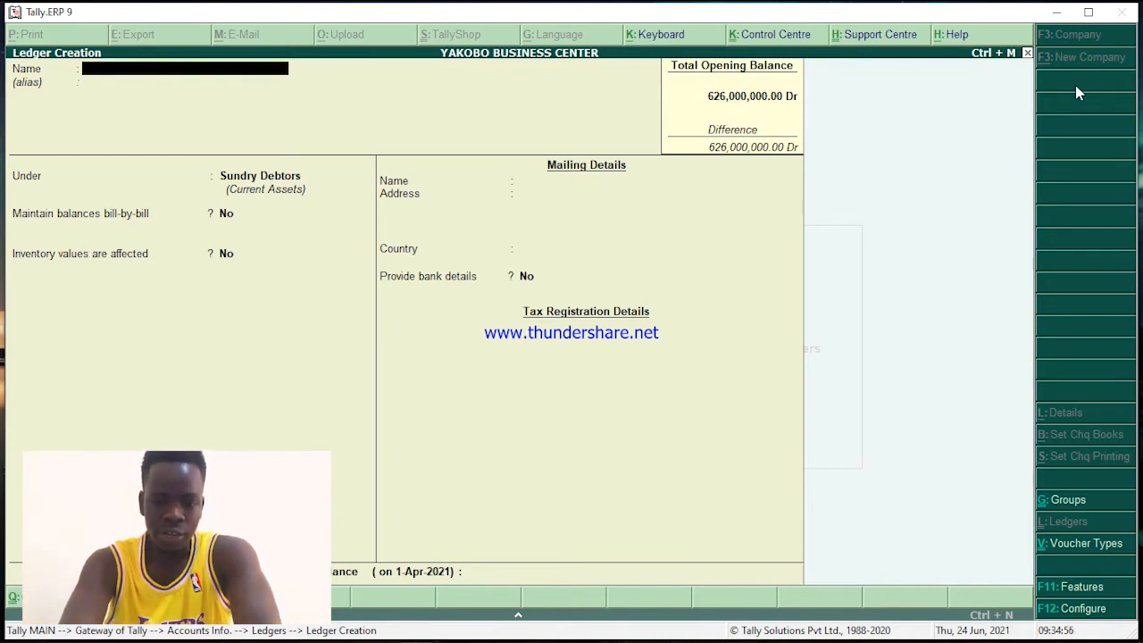
Enter the second individual debtor's name for a new ledger, keeping it under Sundry Debtors with the default mailing and bank details
text(W)
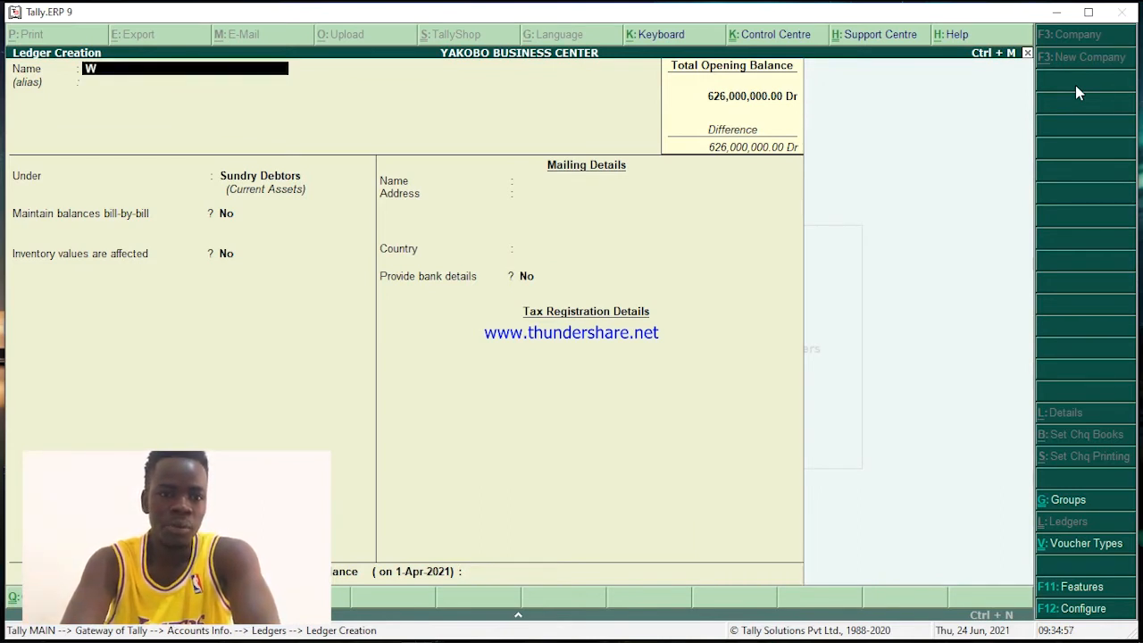
text(ILLIALMS)
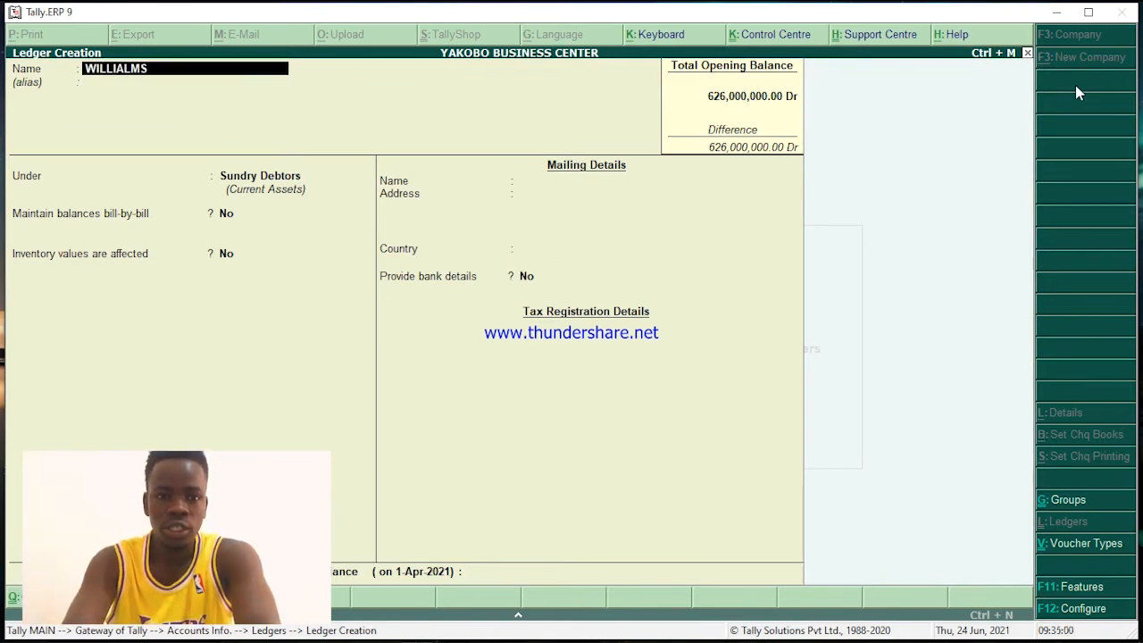
key(Return)
key(Return)
key(Return)
key(Return)
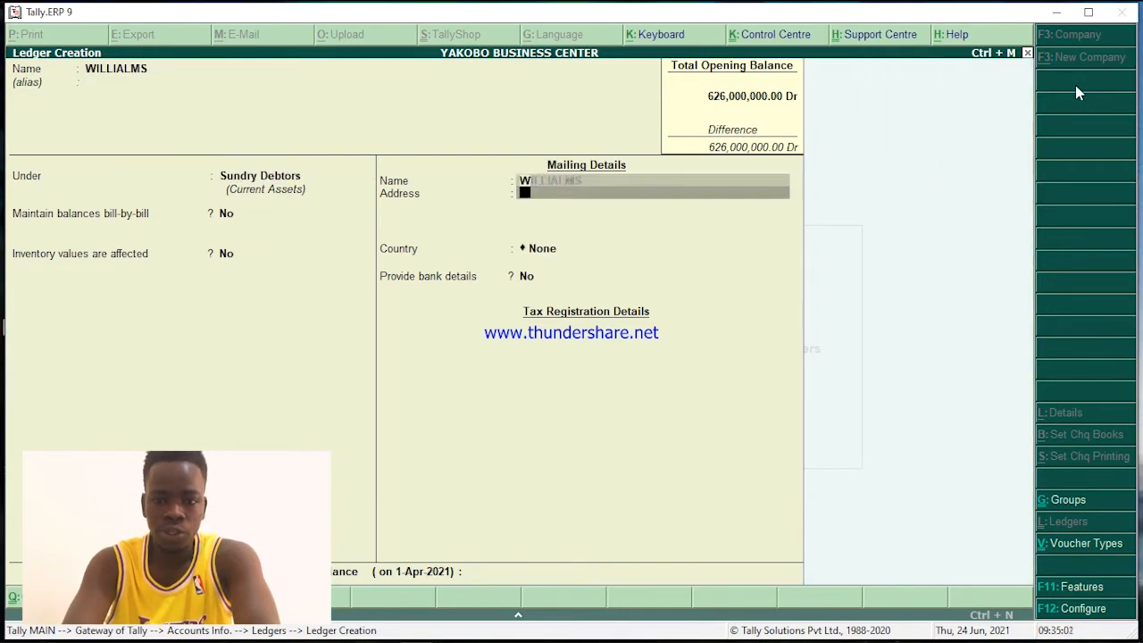
key(Return)
key(Return)
key(Return)
key(Return)
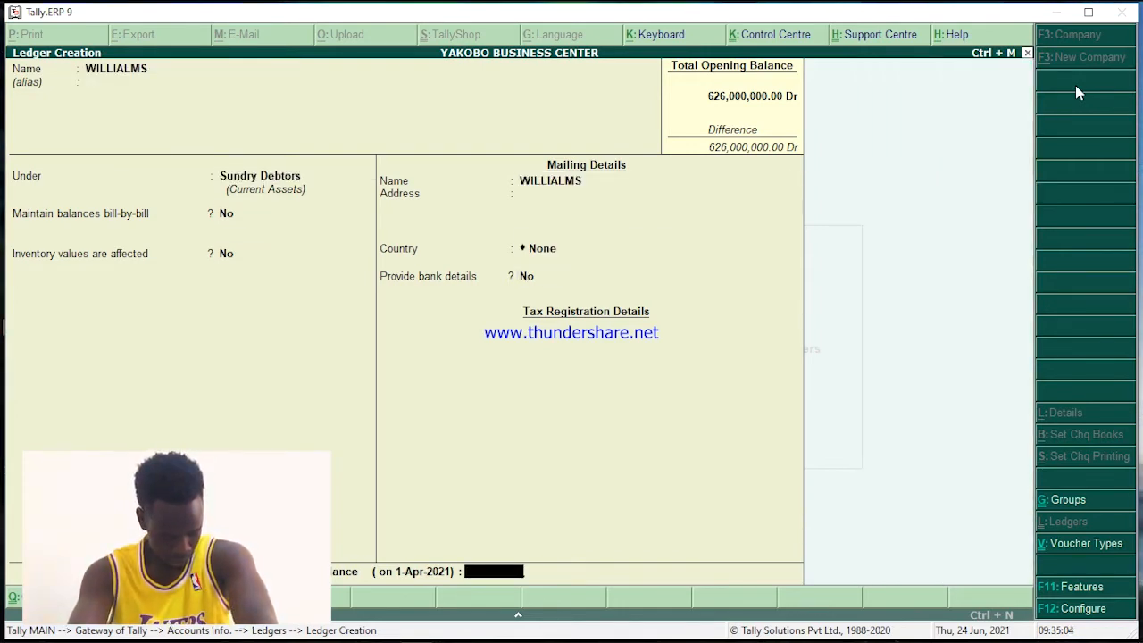
Set the second individual debtor's opening balance to 1000000 Dr and save the ledger
text(1)
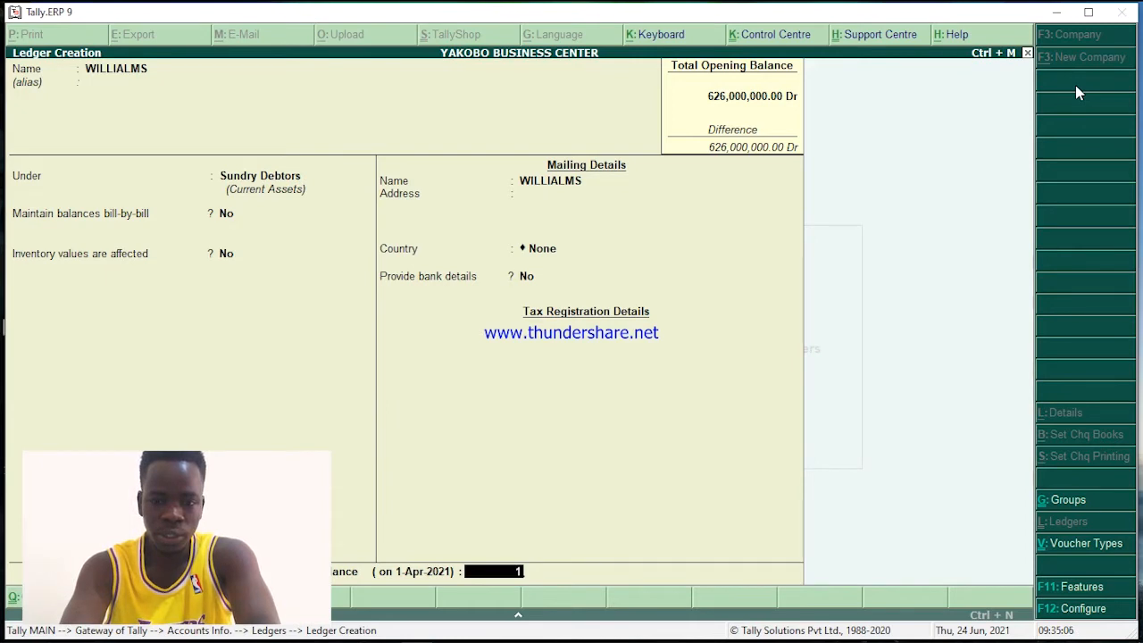
text(,000,000000)
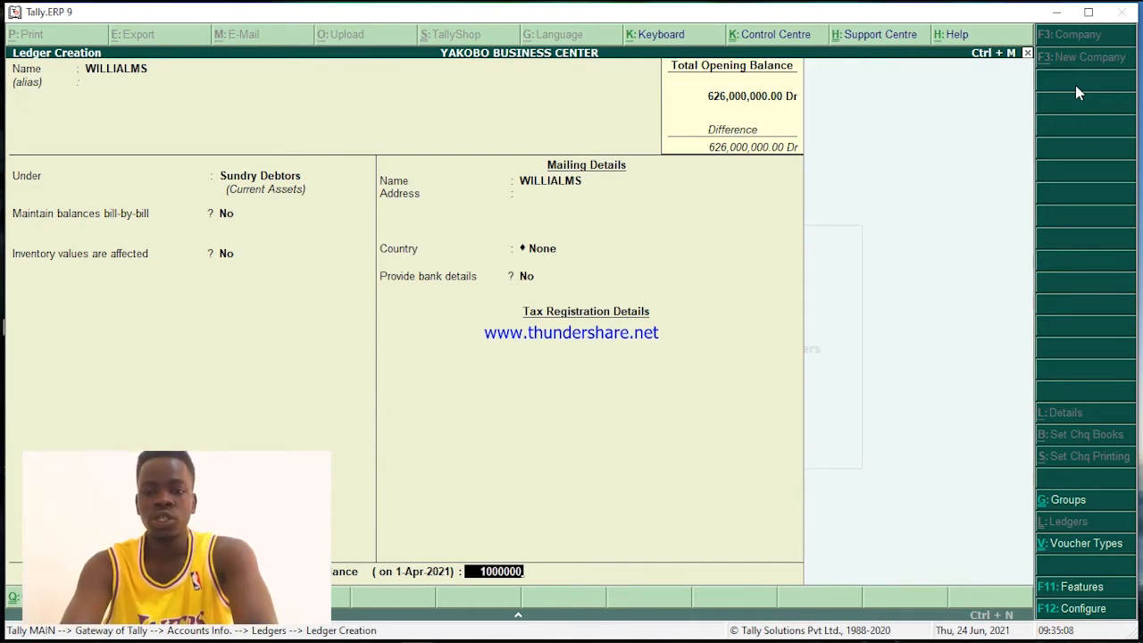
key(Return)
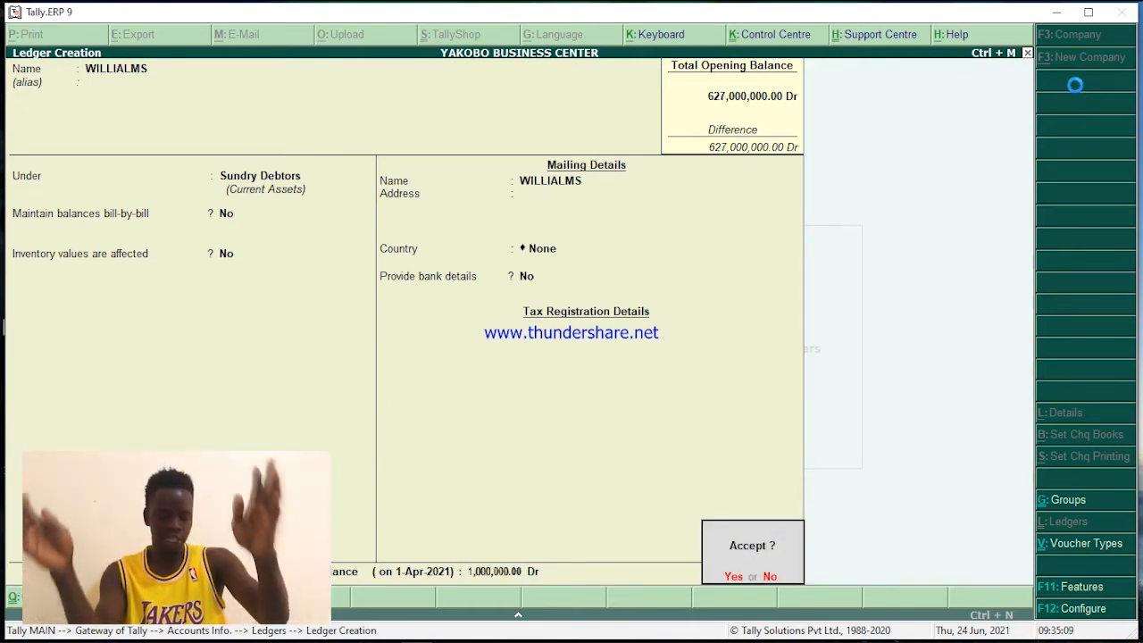
key(y)
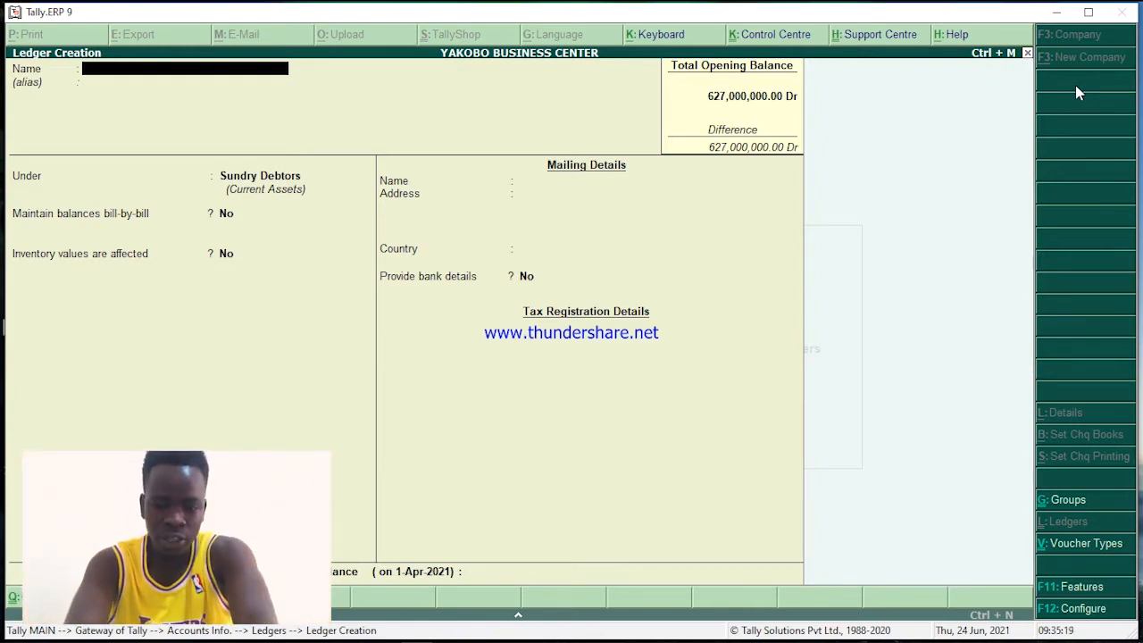
Name the next new ledger RENT, leaving its alias blank
text(ENT)
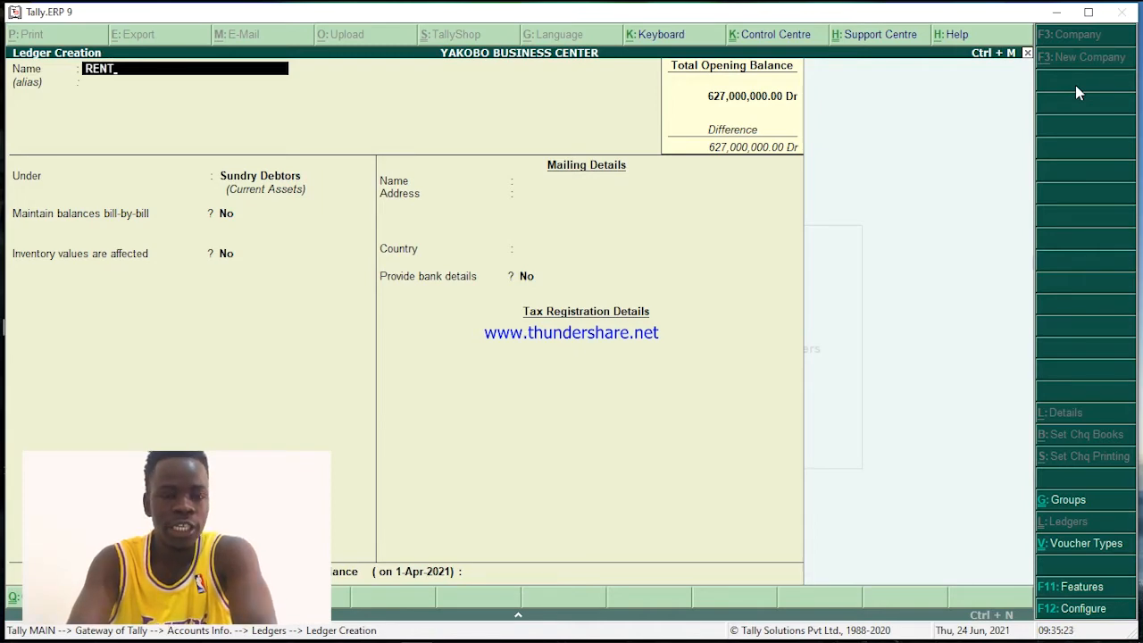
key(Return)
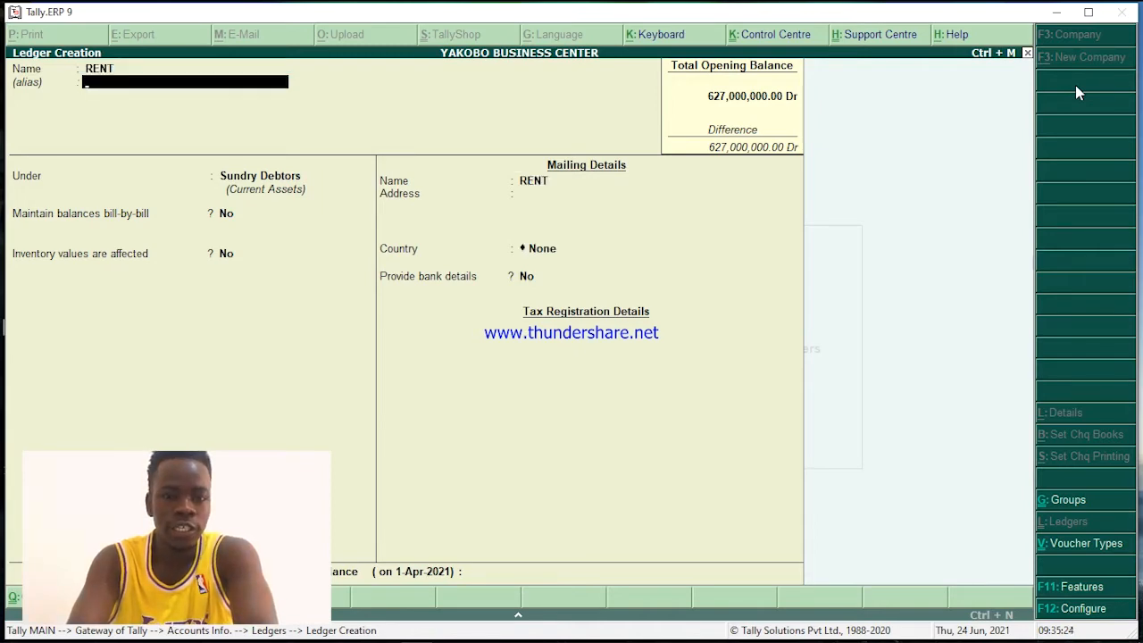
key(Return)
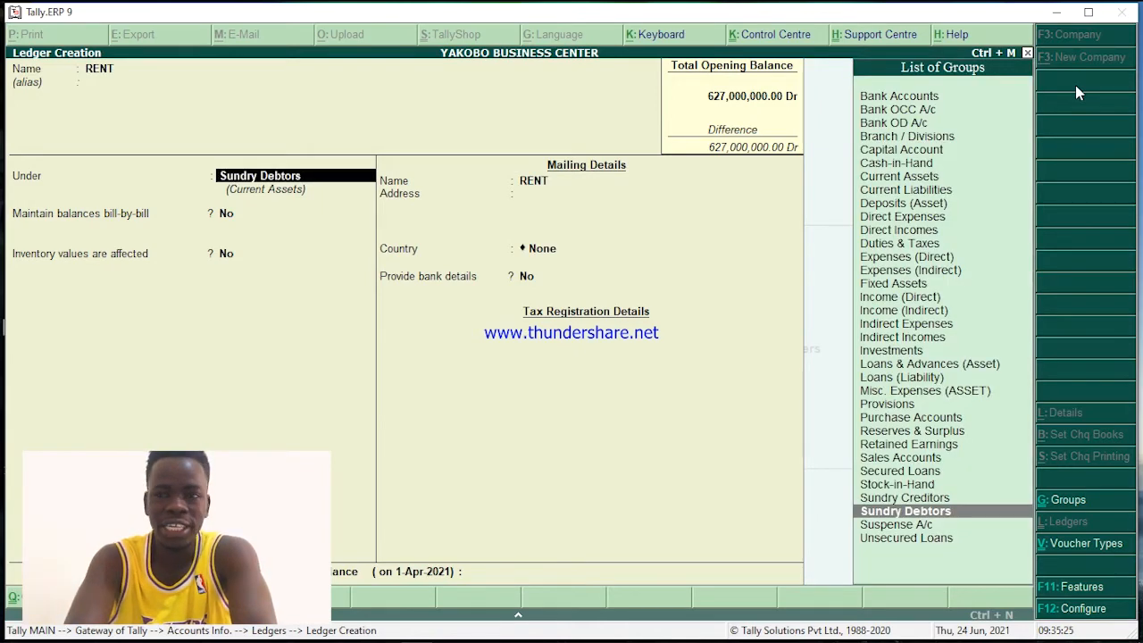
Place RENT under Direct Expenses, keeping inventory values affected at No, and ledger type and rounding method at Not Applicable
text(DI)
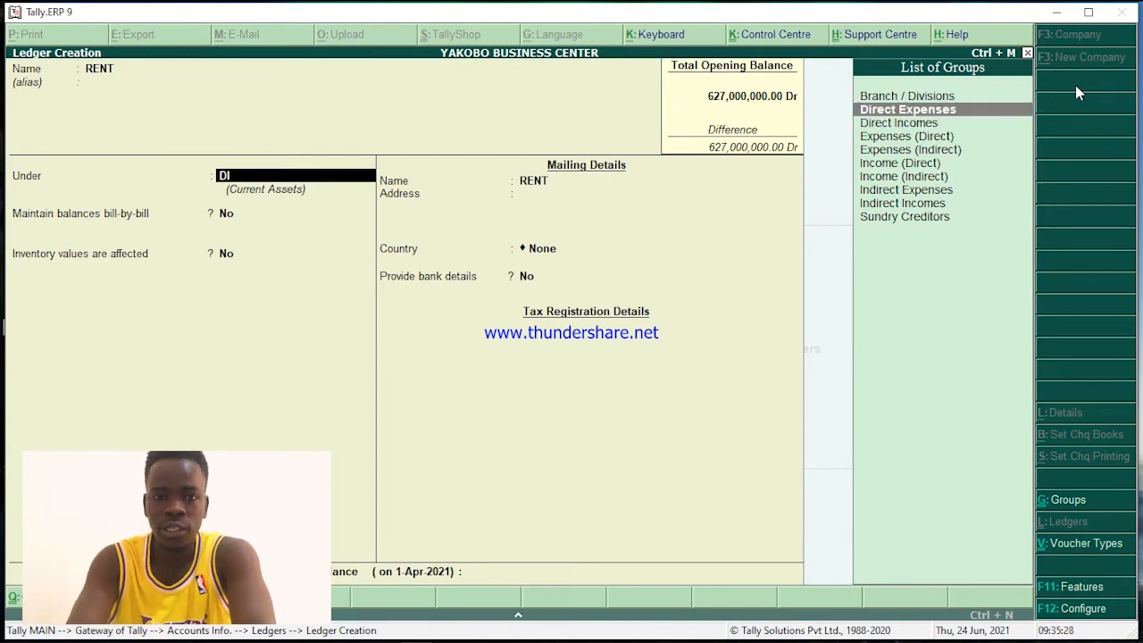
key(Return)
key(Return)
key(Return)
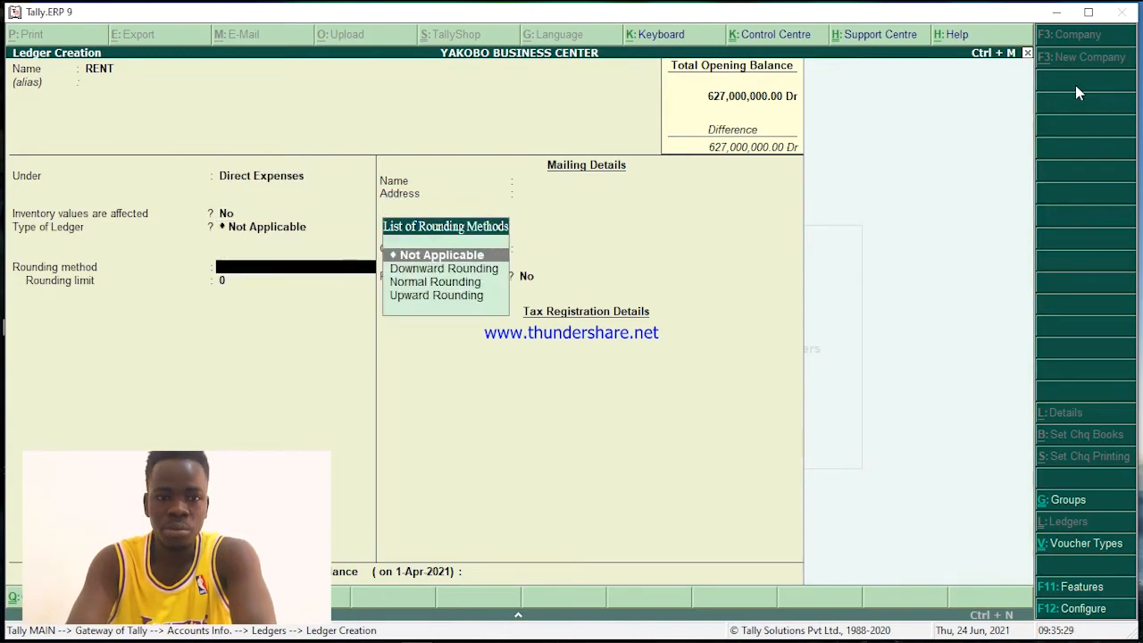
key(Return)
key(Return)
key(Return)
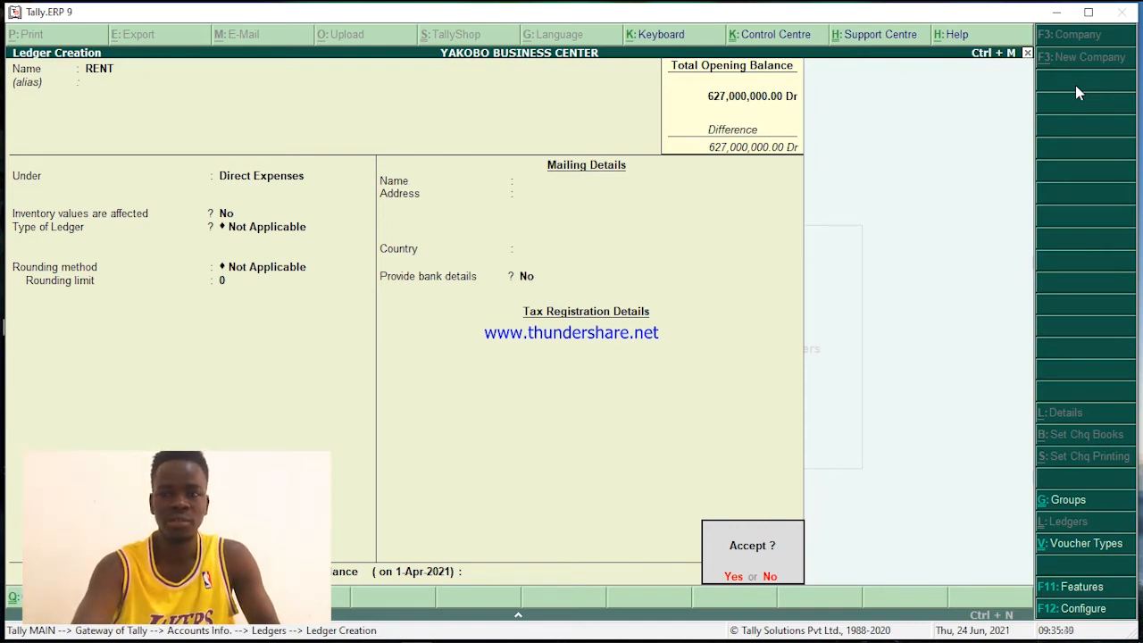
Save the RENT ledger and name the next new ledger YAKA
key(Return)
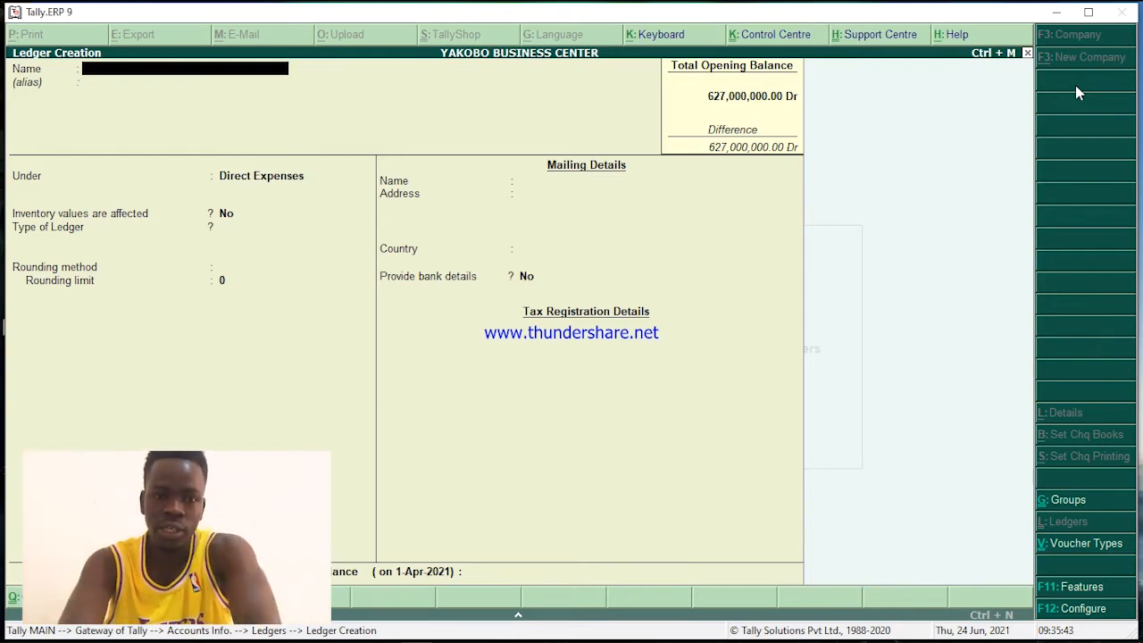
text(YA)
key(BackSpace)
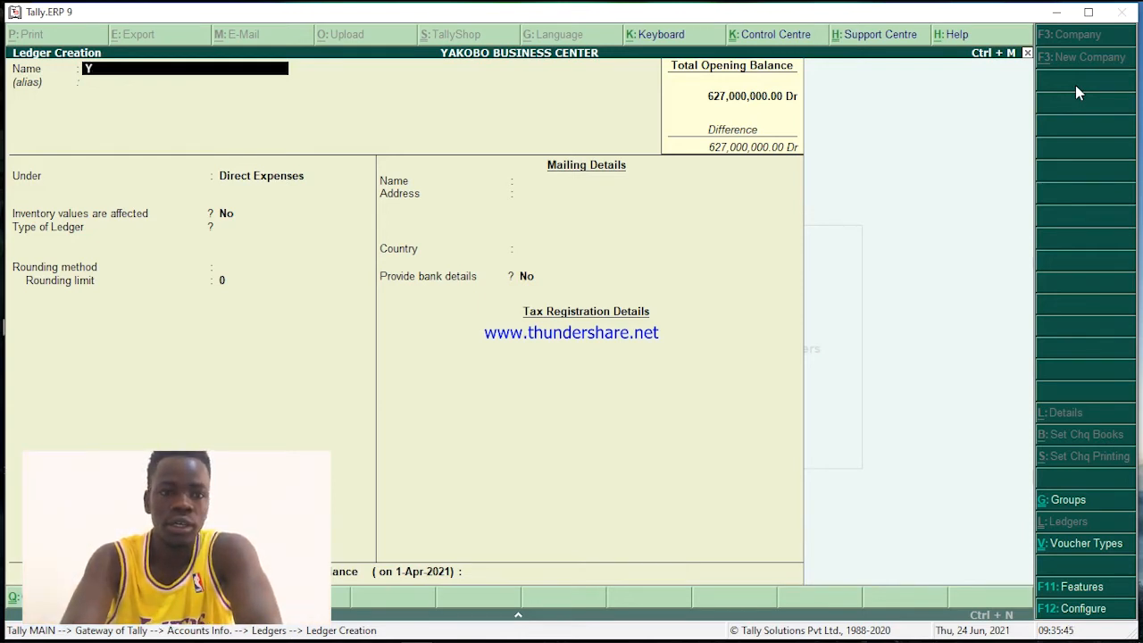
text(AKS)
key(BackSpace)
text(A)
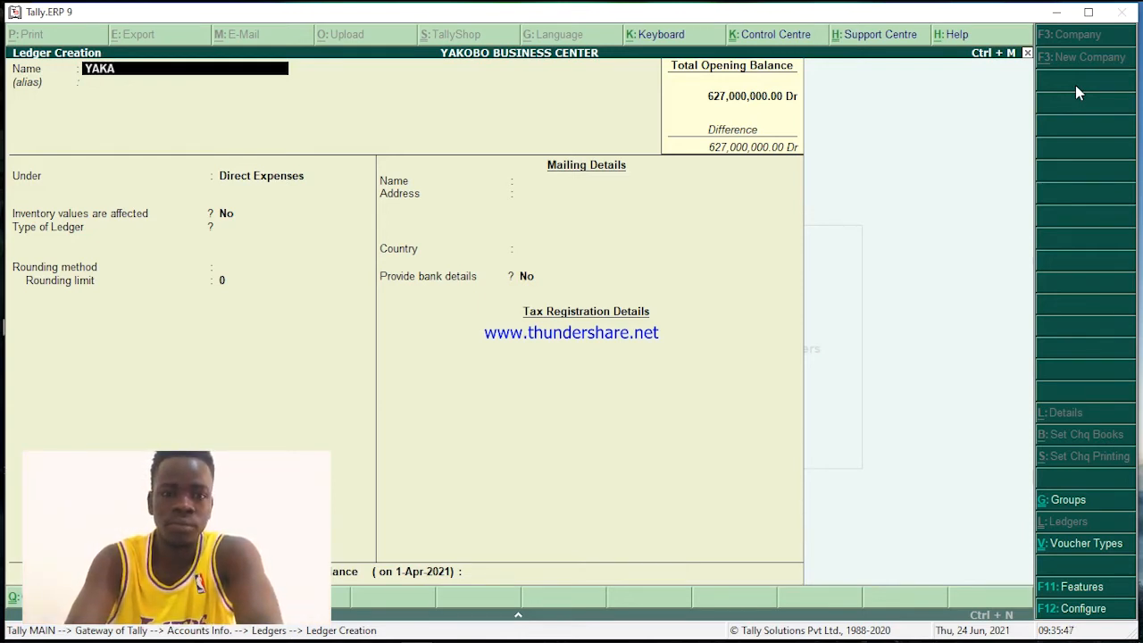
Keep YAKA under Direct Expenses with no alias, ledger type and rounding method Not Applicable, and save the ledger
key(Return)
key(Return)
key(Return)
key(Return)
key(Return)
key(Return)
key(Return)
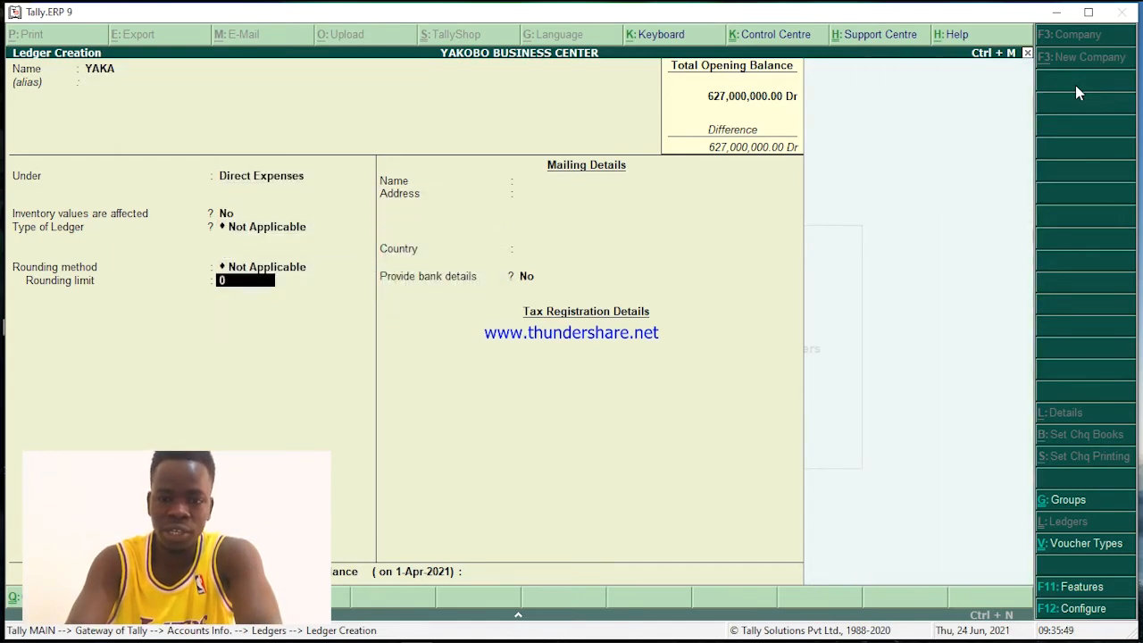
key(Return)
key(Return)
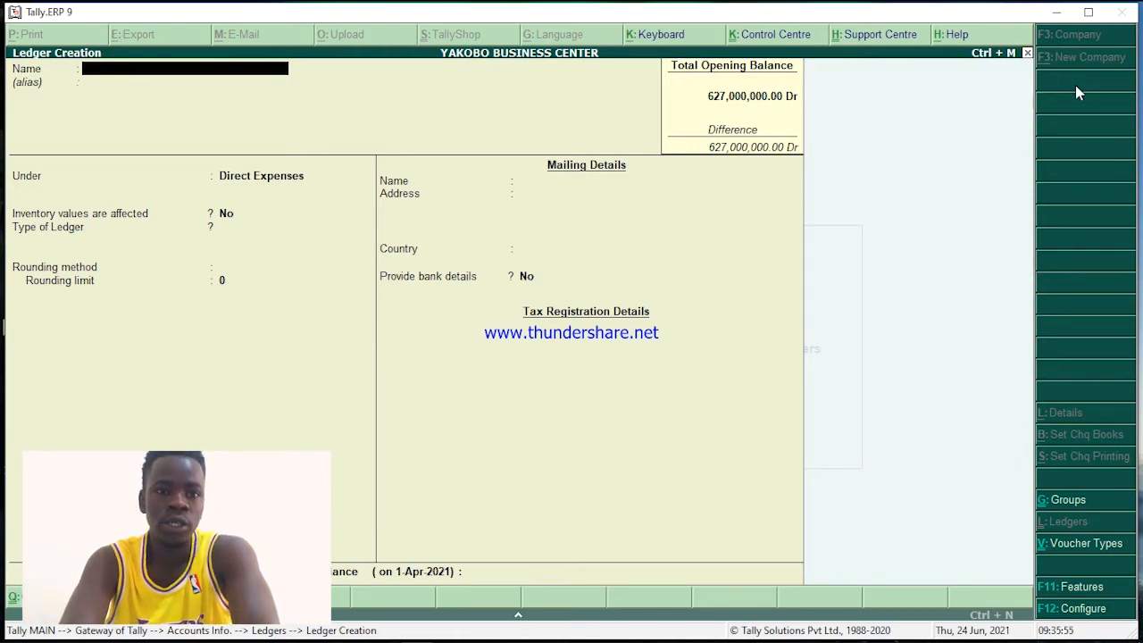
Create and save a WATER ledger under Direct Expenses, keeping the alias blank and ledger type and rounding method at Not Applicable
text(WATER)
key(Return)
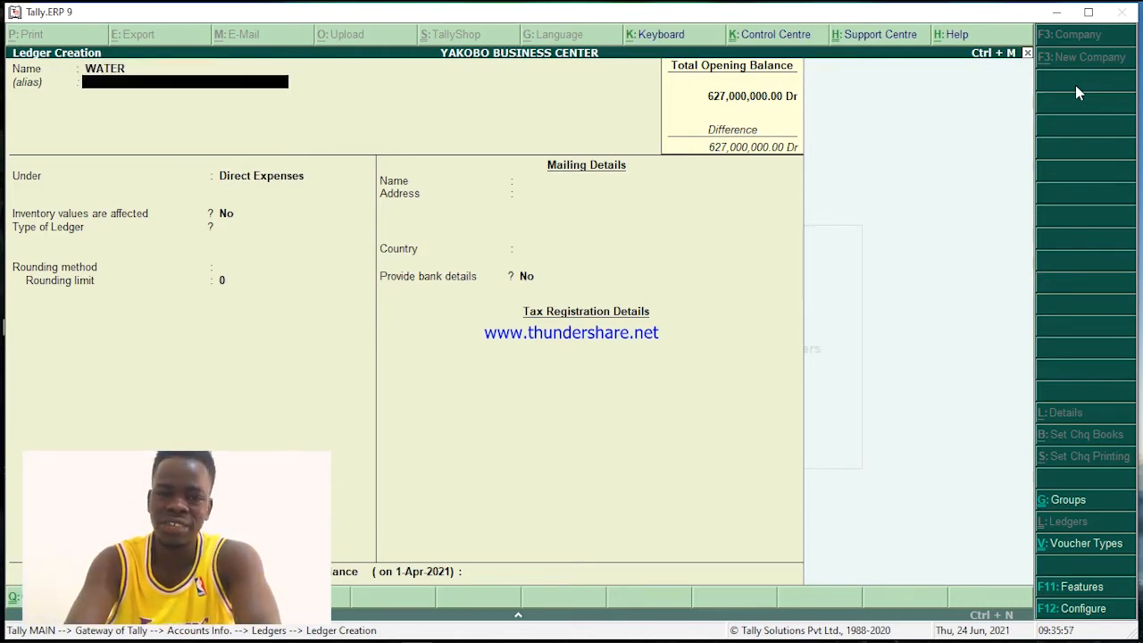
key(Return)
key(Return)
key(Return)
key(Return)
key(Return)
key(Return)
key(Return)
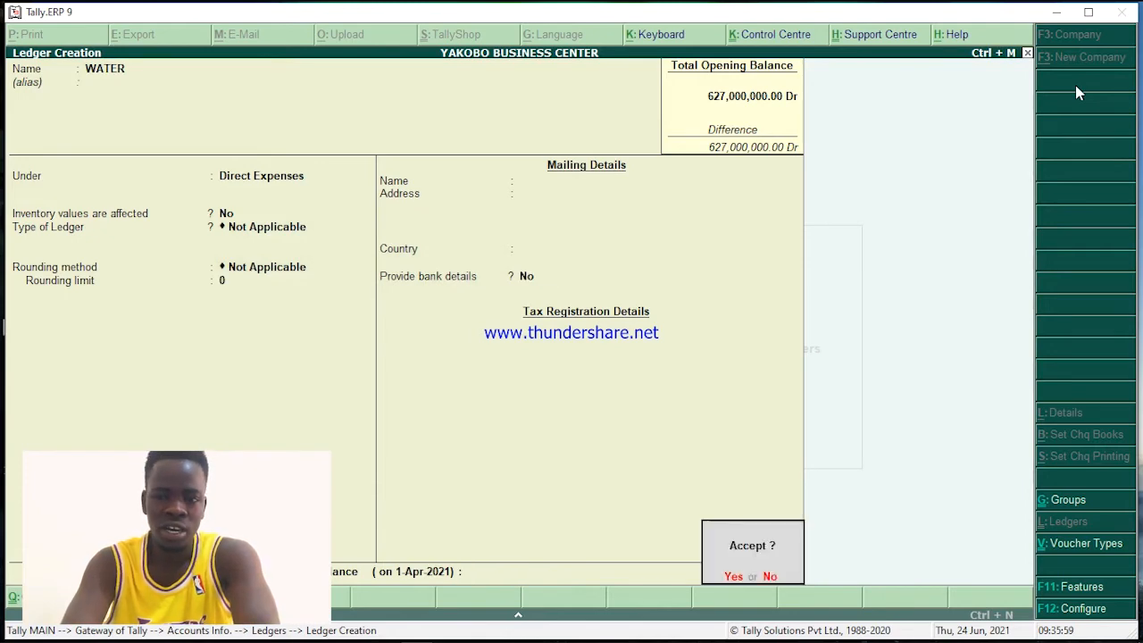
key(Return)
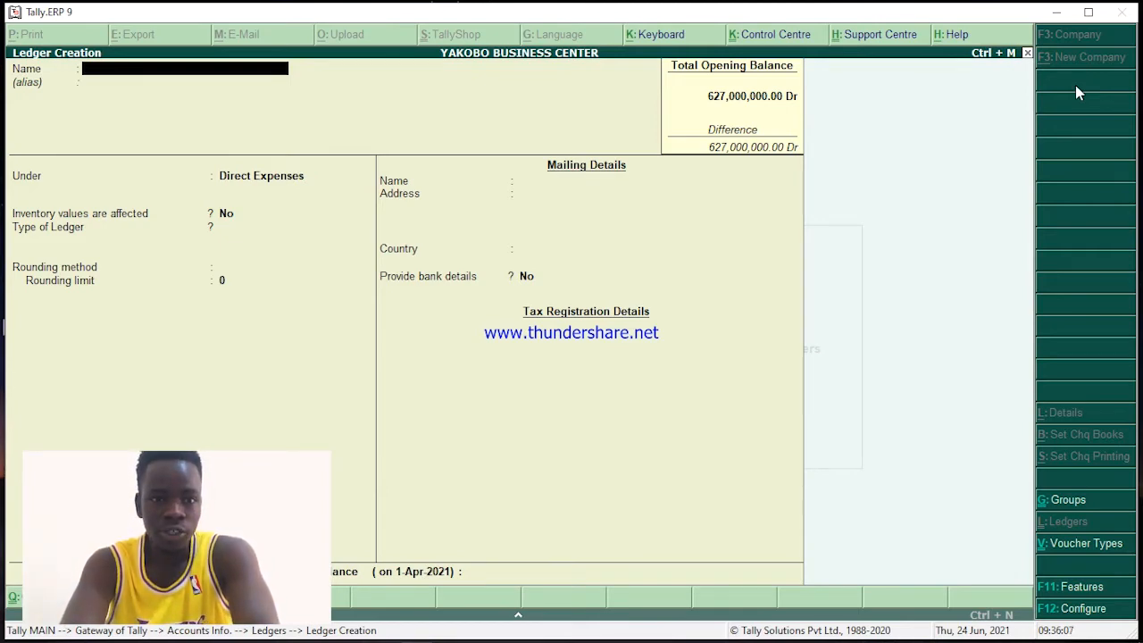
Name the next new ledger TRANSPORT
text(TRNA)
key(BackSpace)
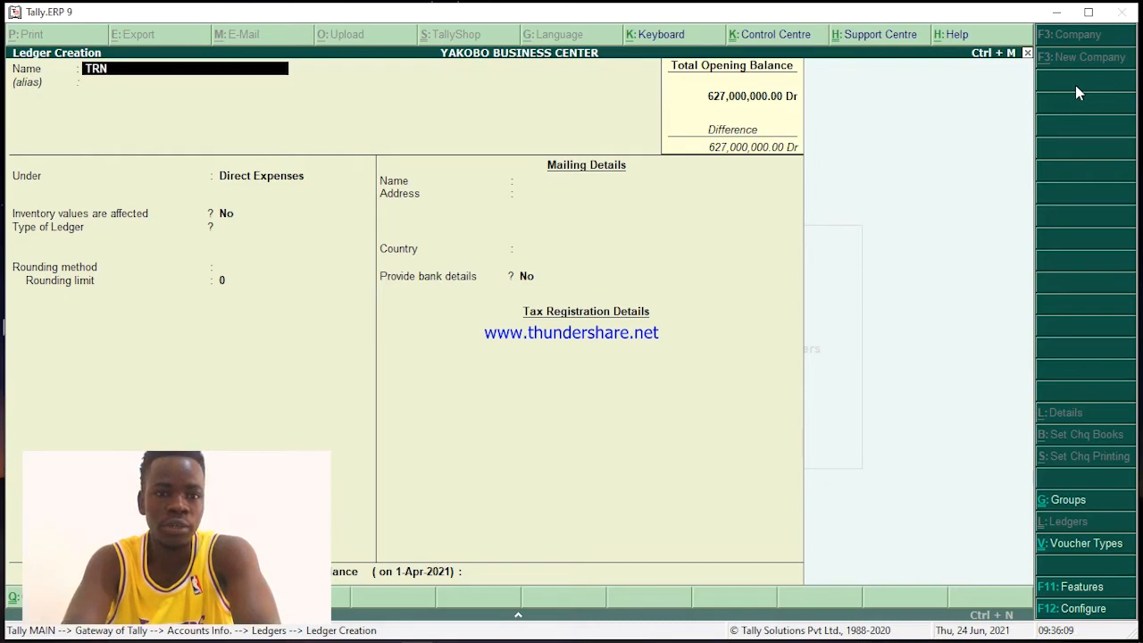
key(BackSpace)
text(ADIS)
key(BackSpace)
key(BackSpace)
key(BackSpace)
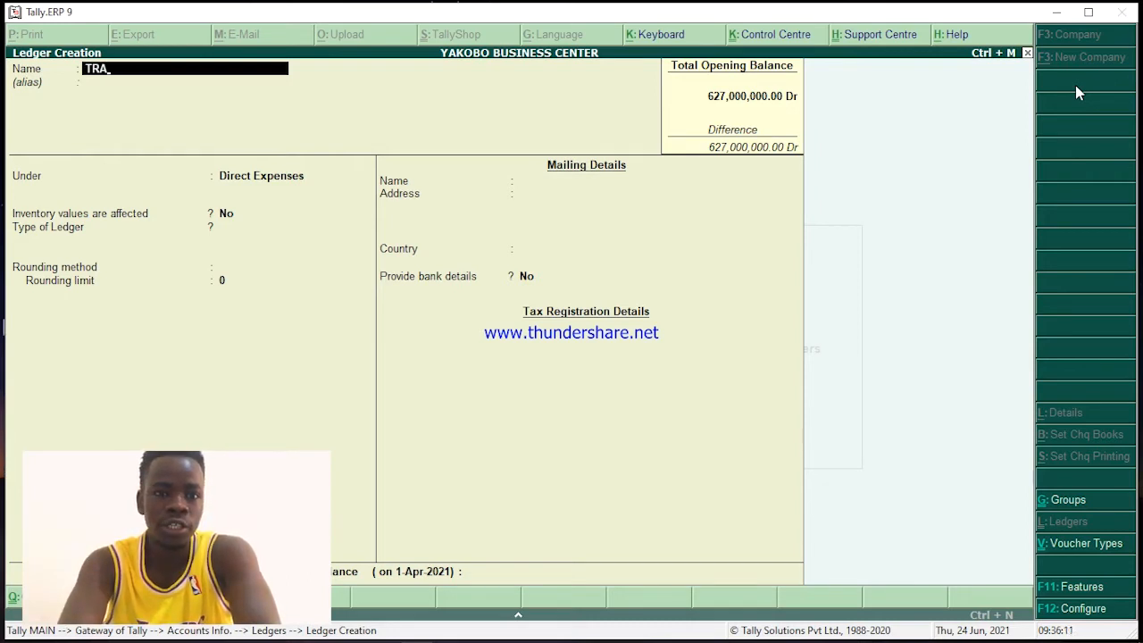
text(NSPORT)
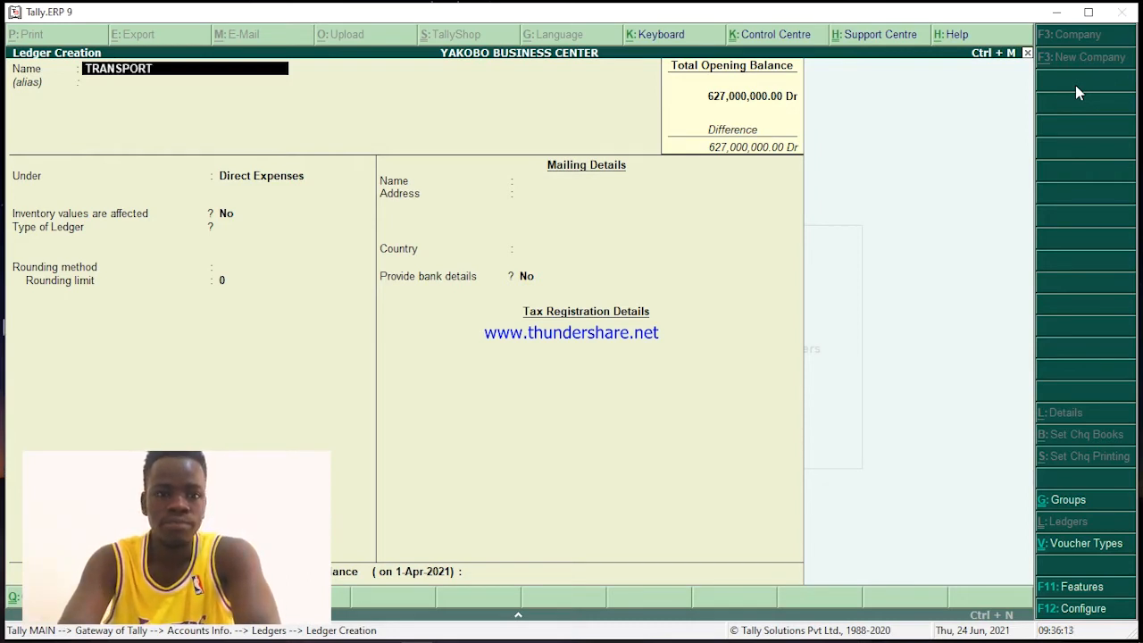
Keep TRANSPORT under Direct Expenses with inventory values affected at No and rounding method Not Applicable, and save the ledger
key(Return)
key(Return)
key(Return)
key(Return)
key(Return)
key(Return)
key(Return)
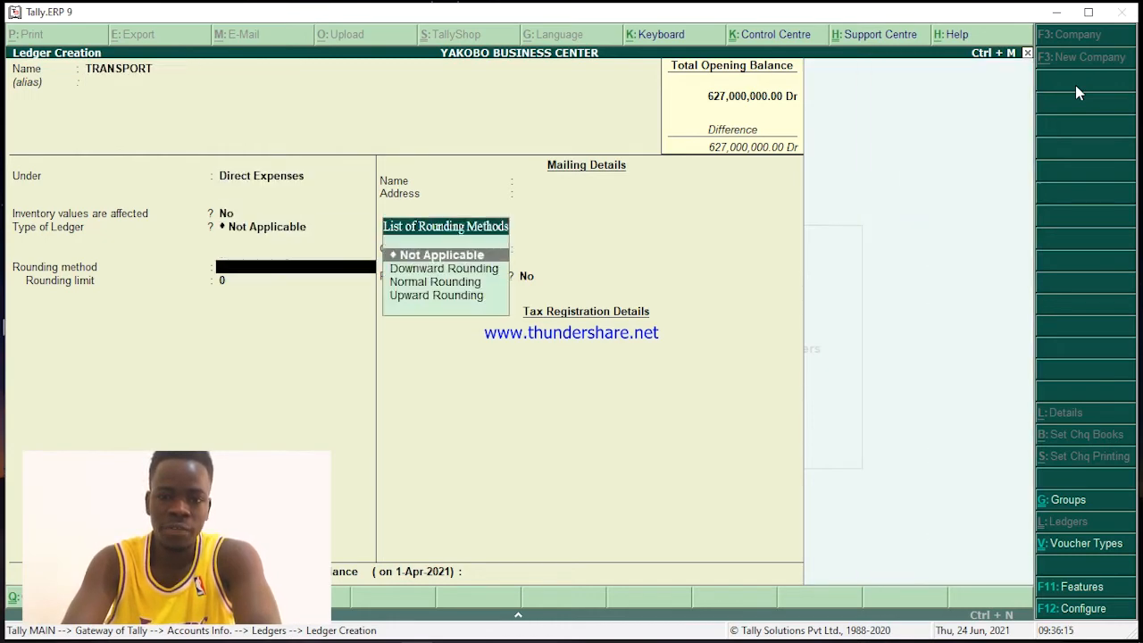
key(Return)
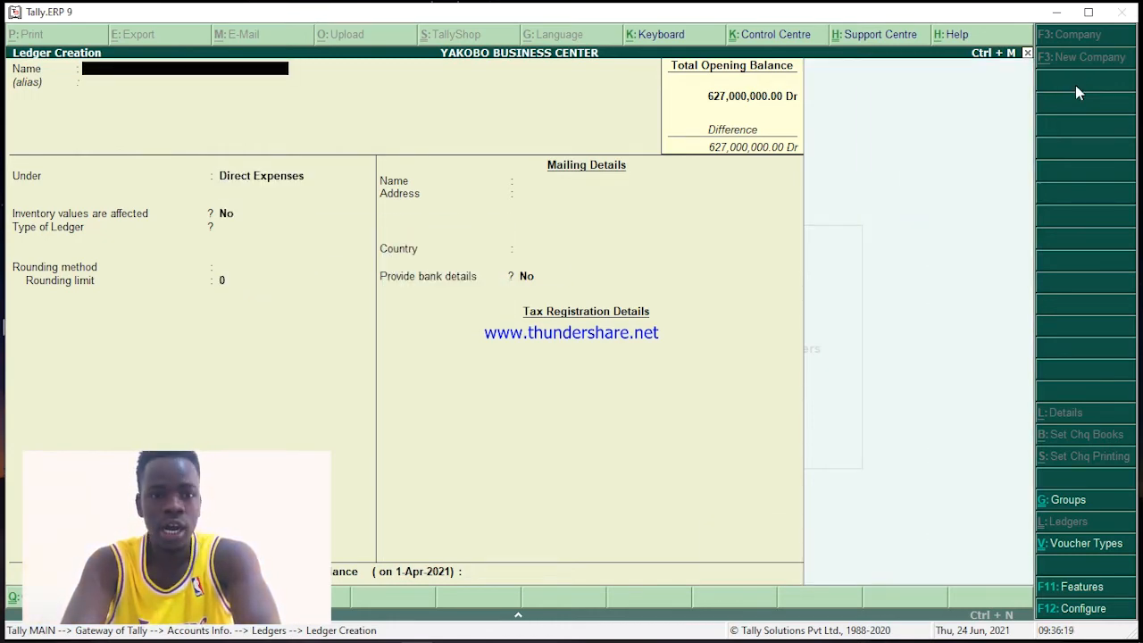
Create and save a GASOLINE ledger under Direct Expenses, leaving the alias blank and all remaining settings at their defaults
text(GASOLINE)
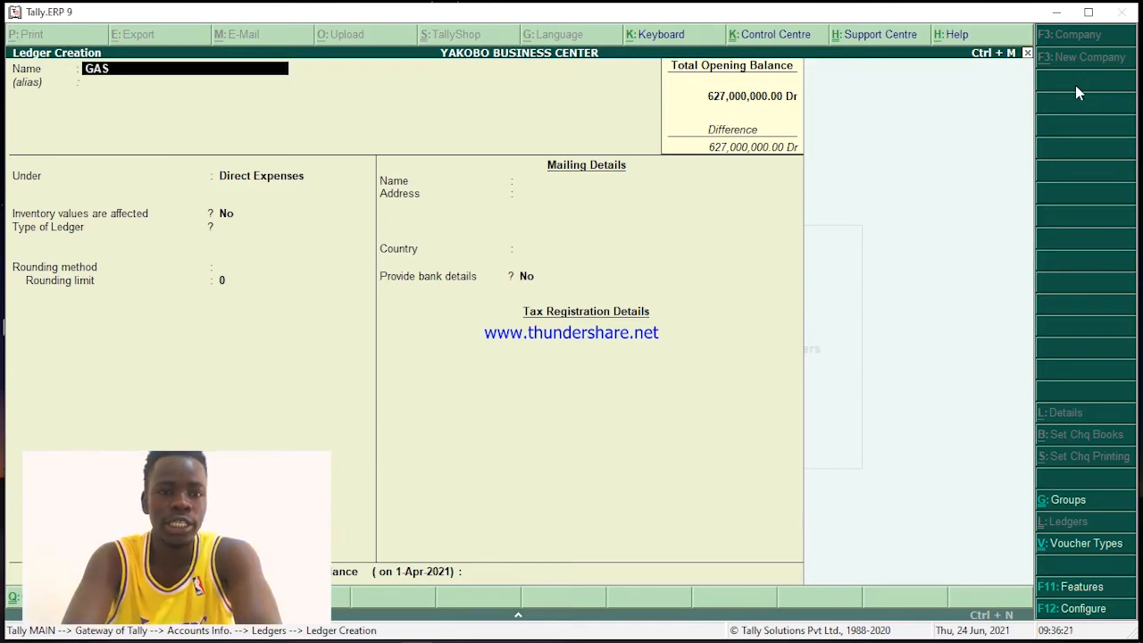
key(Return)
key(Return)
key(Return)
key(Return)
key(Return)
key(Return)
key(Return)
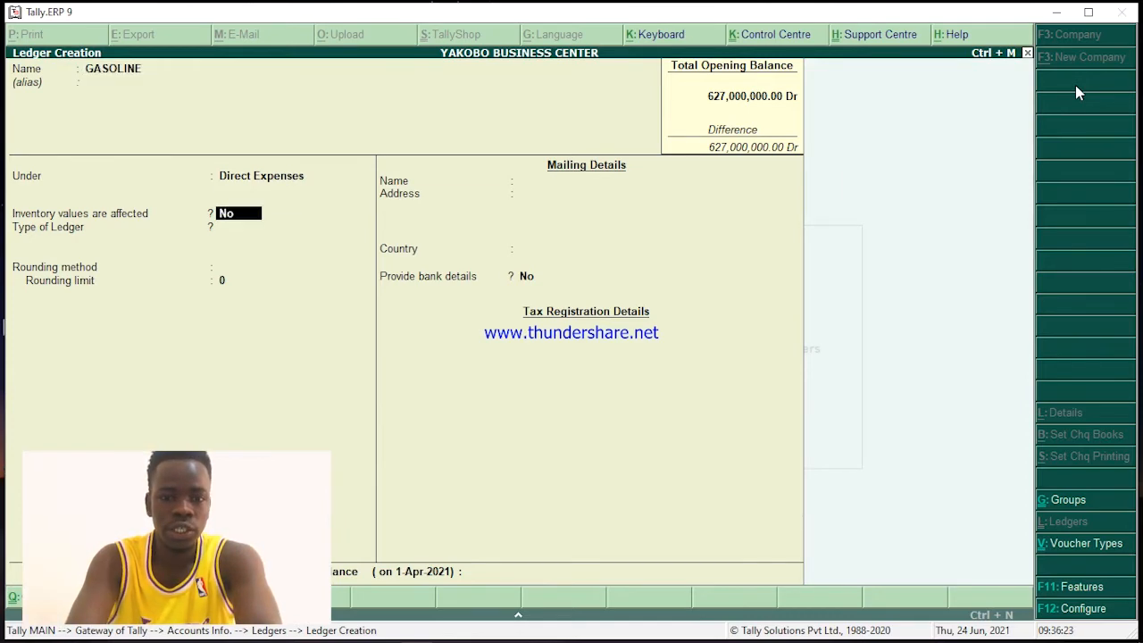
key(Return)
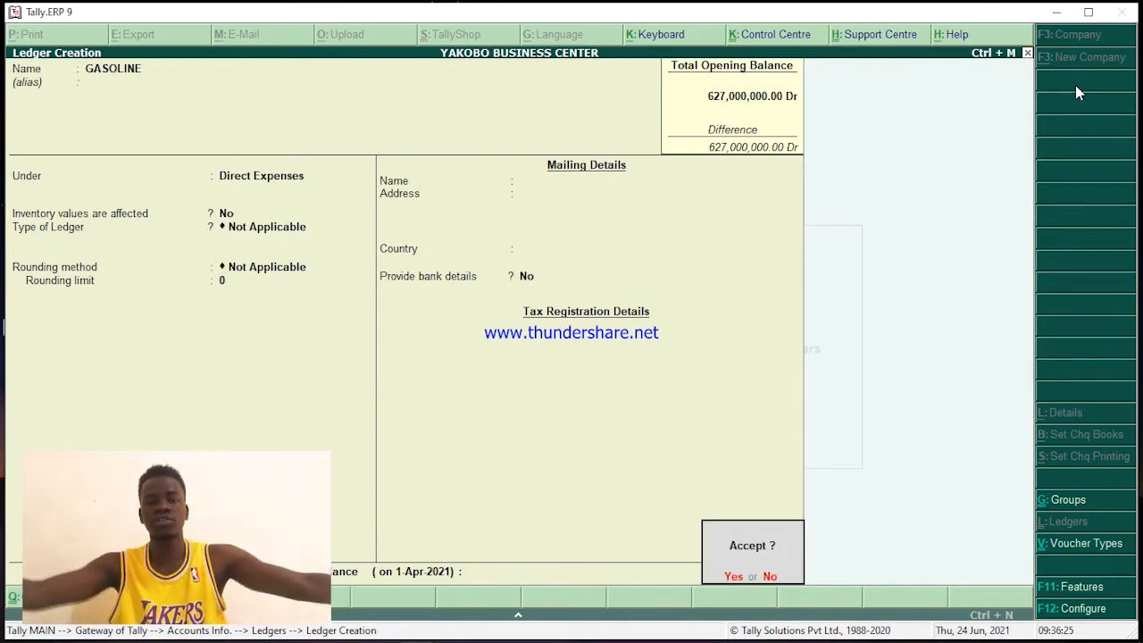
key(Return)
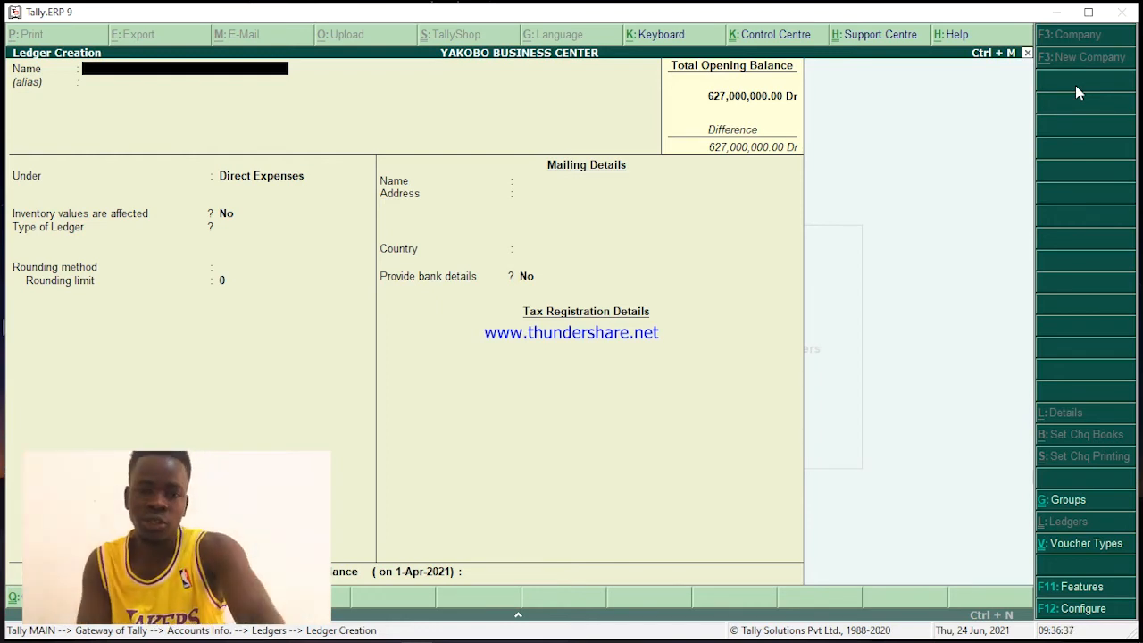
Leave ledger creation, return to the Gateway of Tally and open Accounting Vouchers for a new payment voucher
key(Escape)
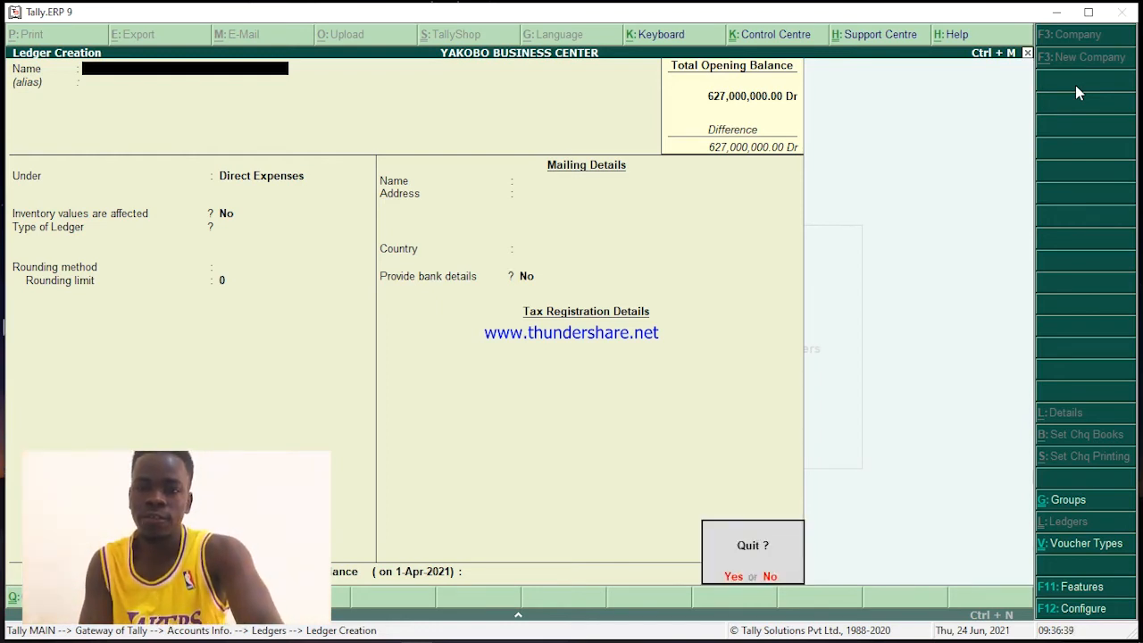
key(Return)
key(Escape)
key(Escape)
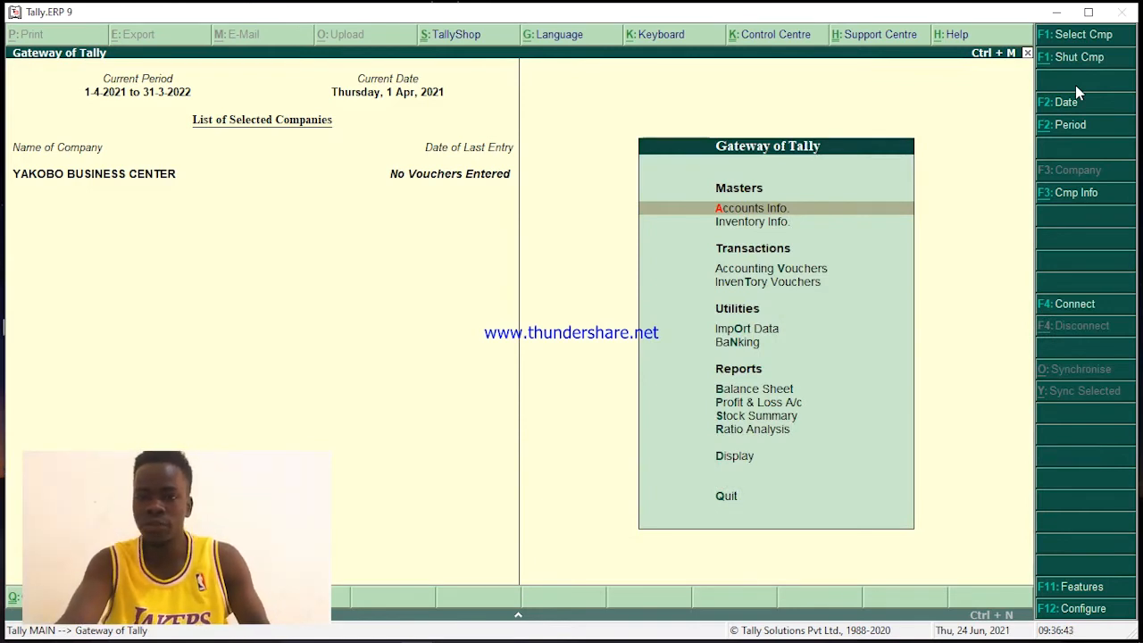
key(Down)
key(Down)
key(Down)
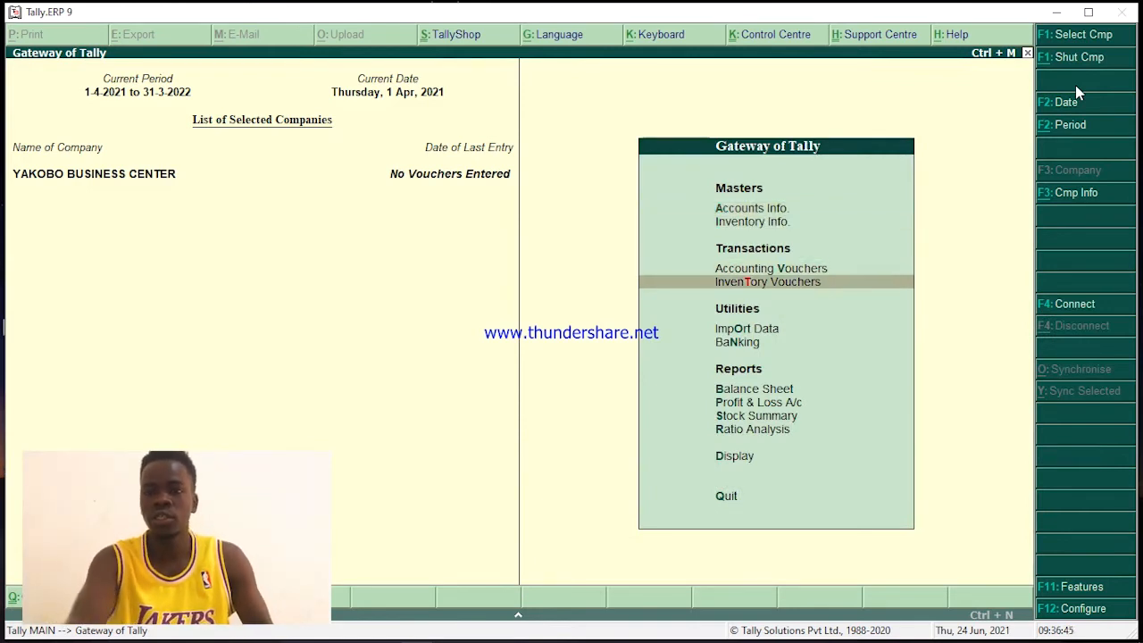
key(Up)
key(Return)
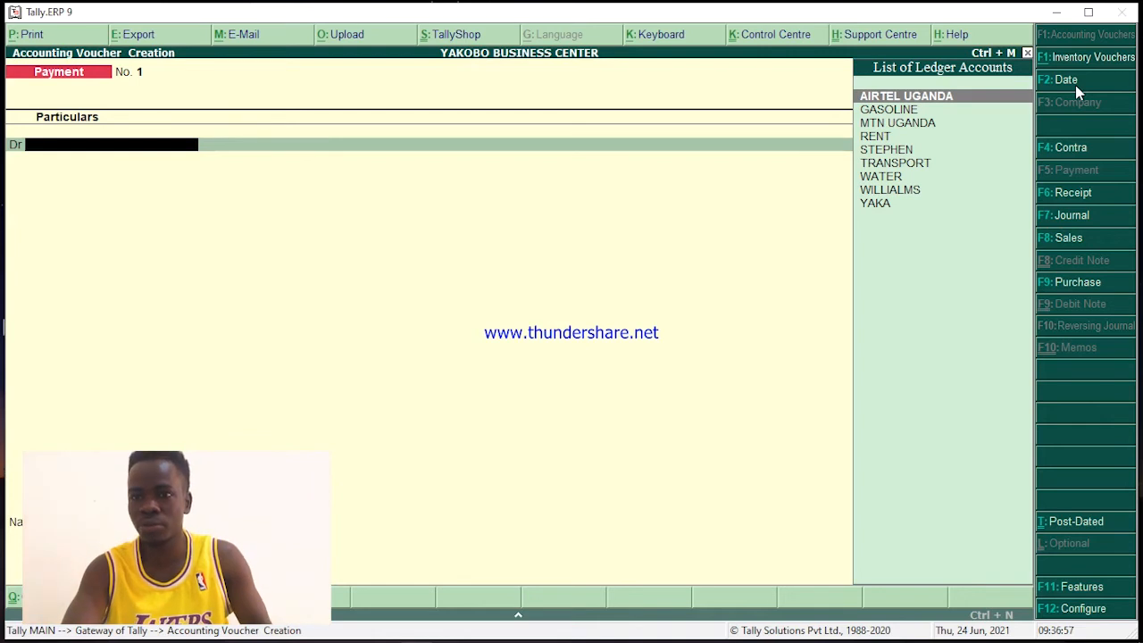
Debit the GASOLINE ledger with 5000000 in the payment voucher
key(Down)
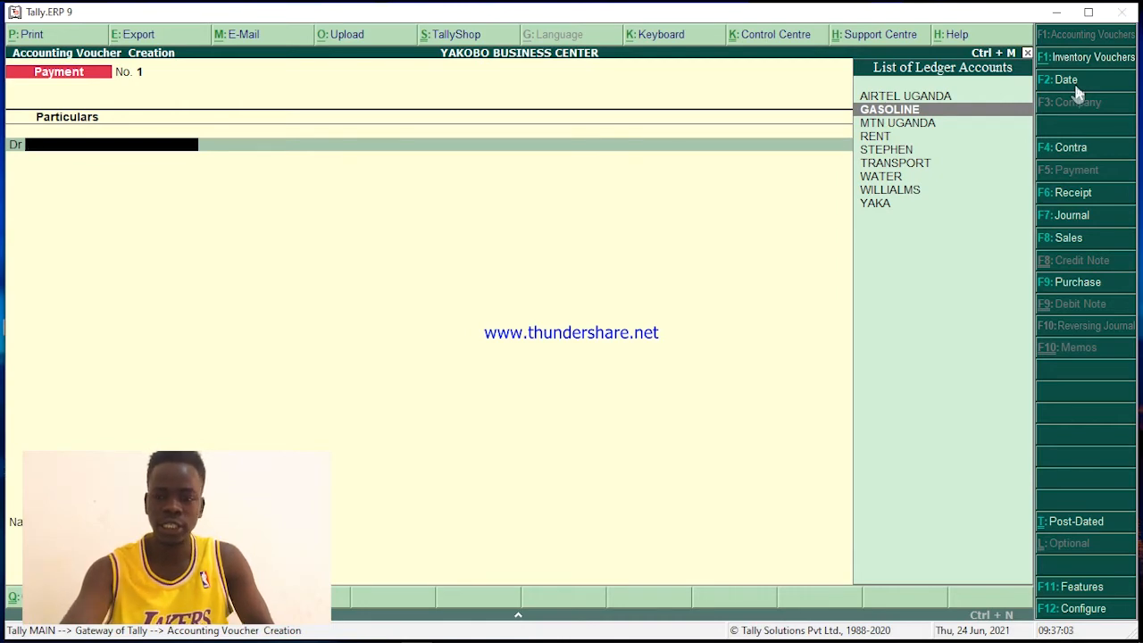
key(Return)
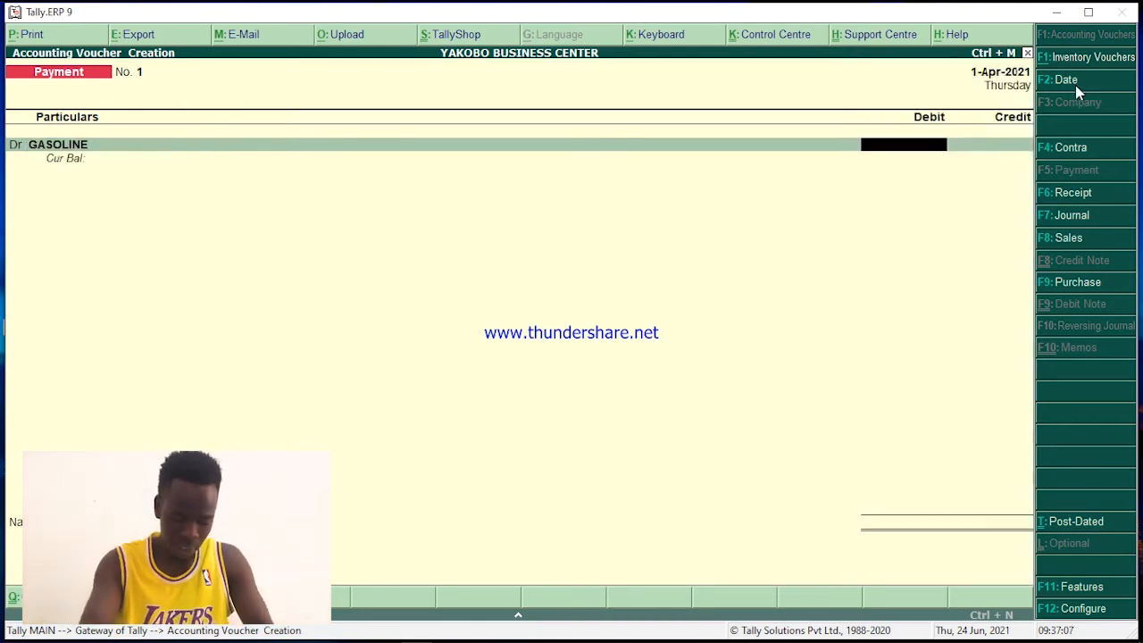
text(5)
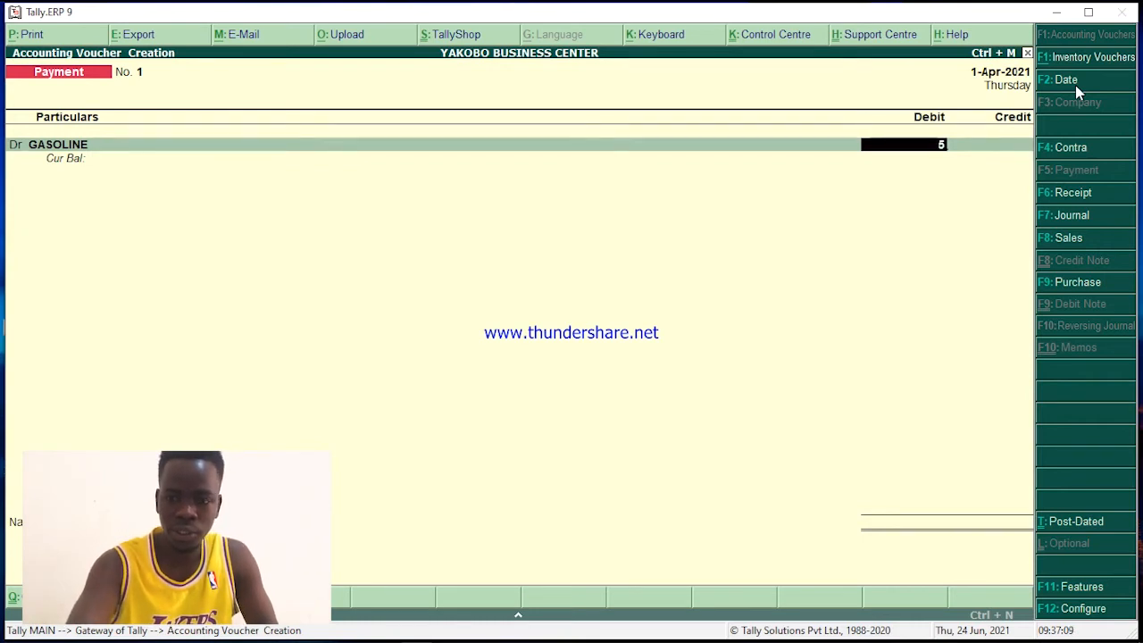
text(000000)
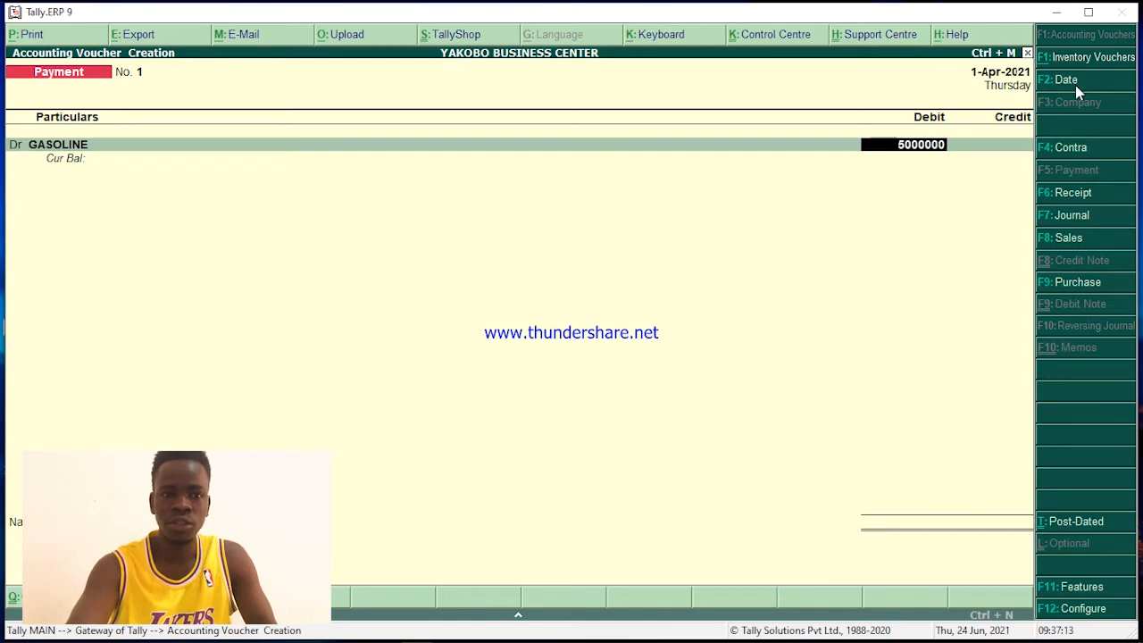
key(Return)
key(Return)
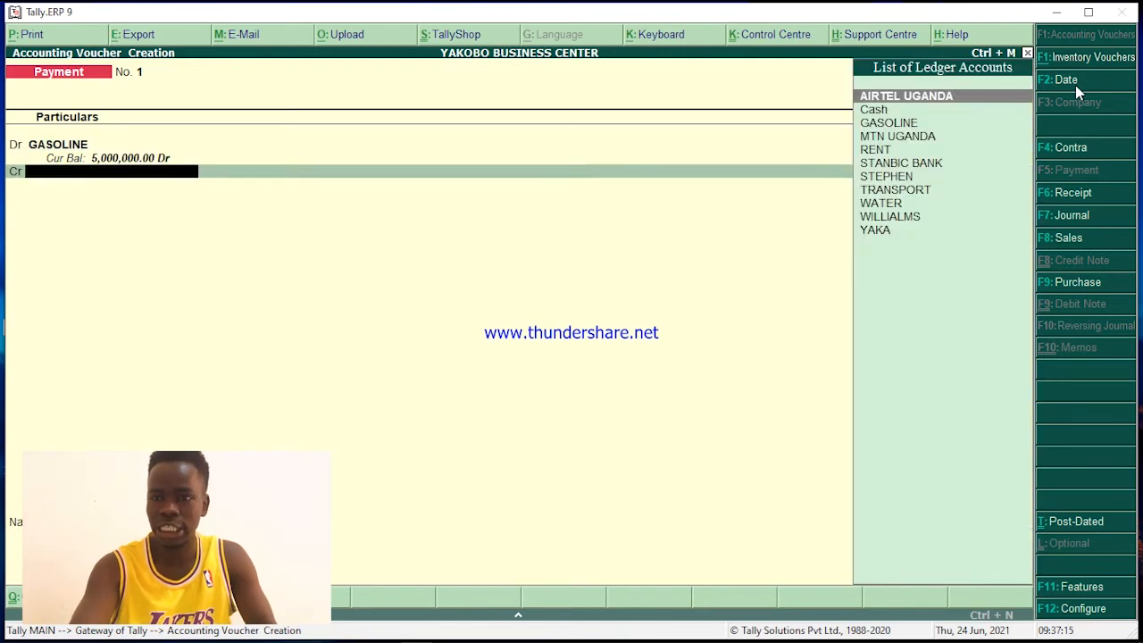
Credit STANBIC BANK with 5,000,000.00 and accept its bank allocation as a Cheque dated 1-Apr-2021 with no instrument number
key(Down)
key(Down)
key(Down)
key(Down)
key(Down)
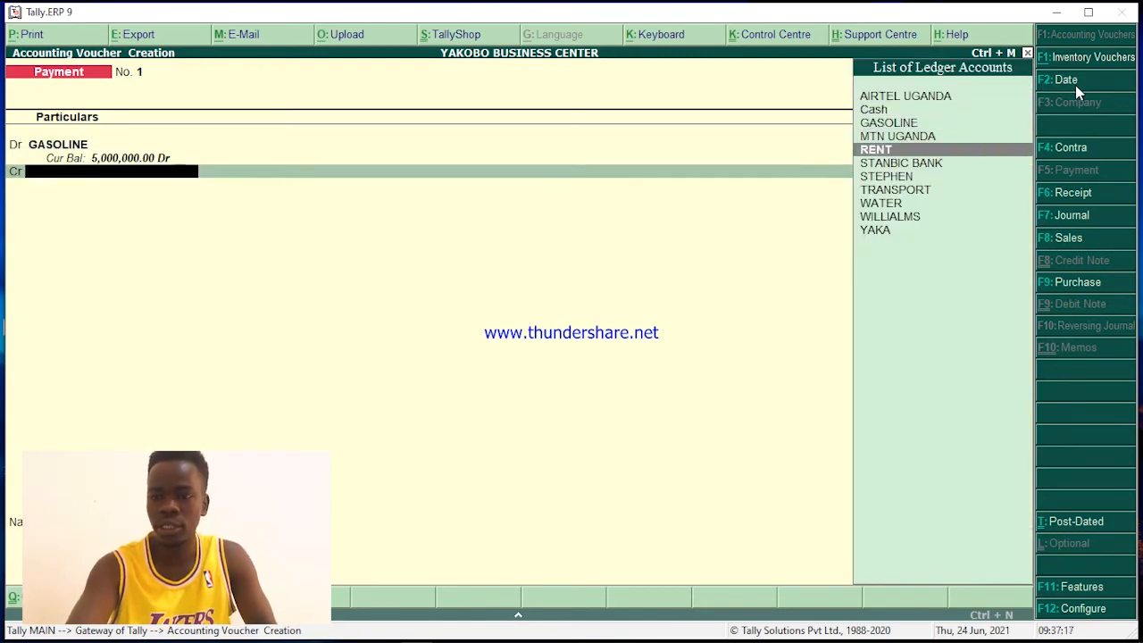
key(Return)
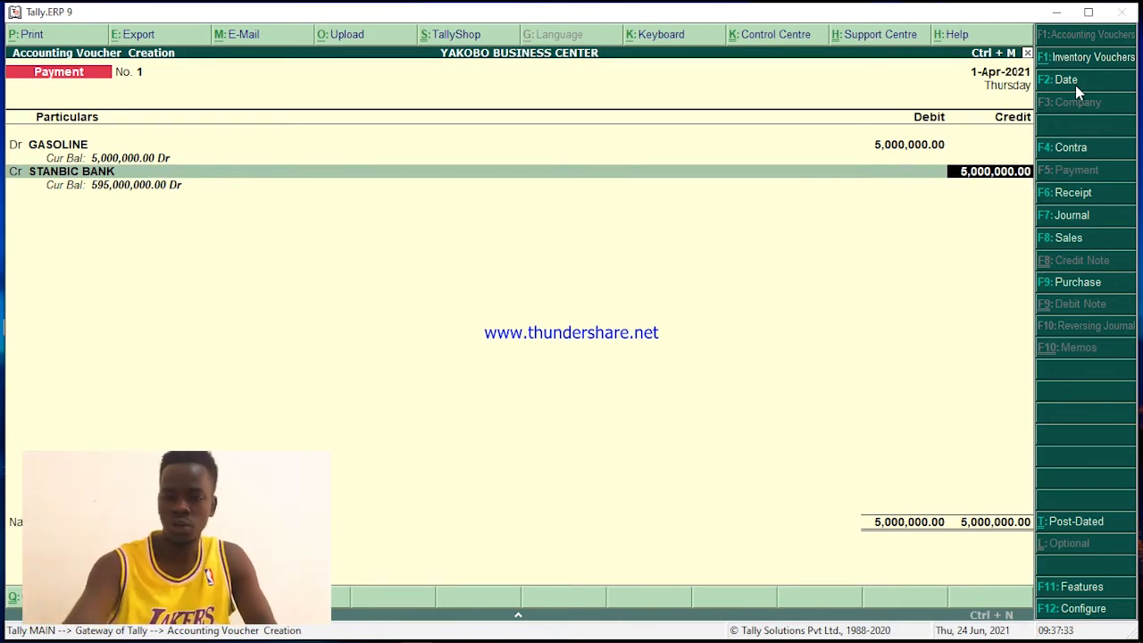
key(Return)
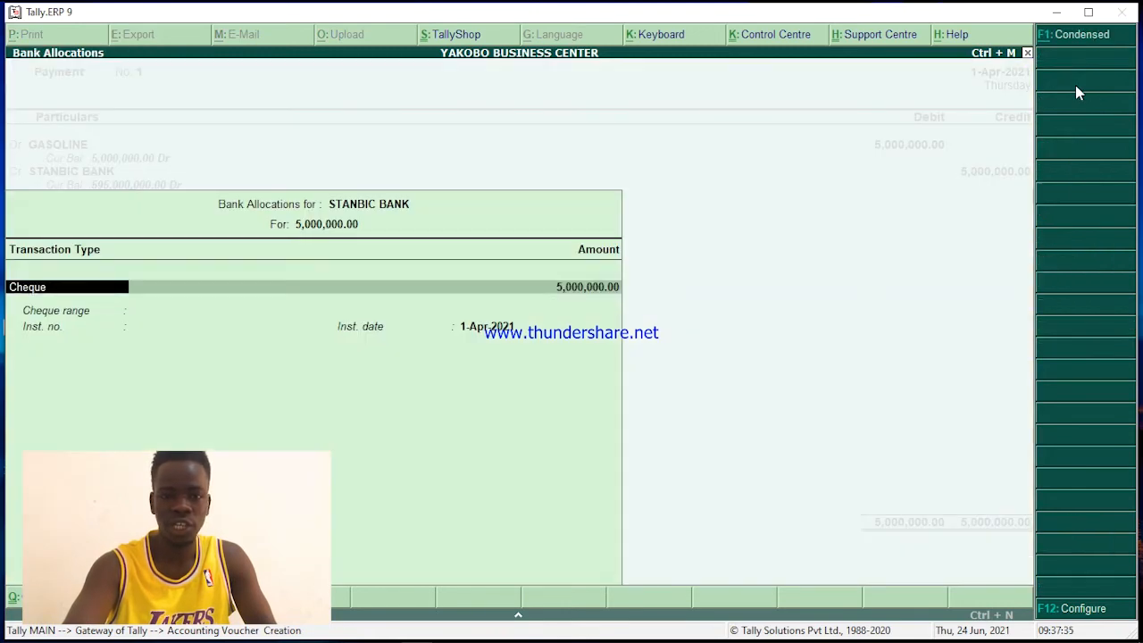
key(Return)
key(Return)
key(Return)
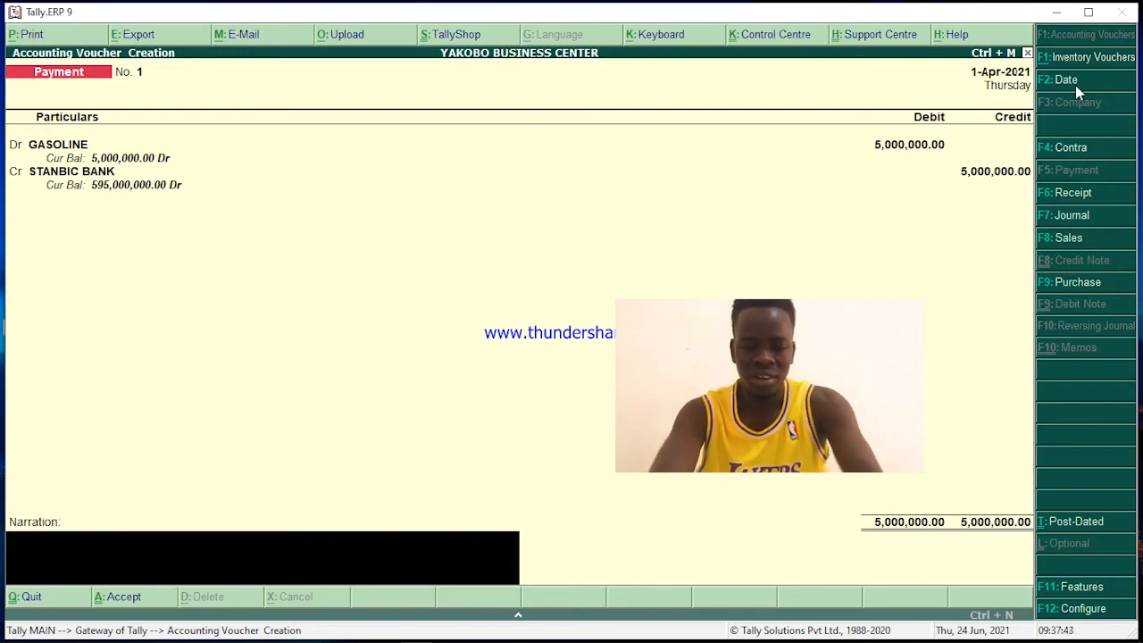
Enter the narration "Being payment for gasoline" and save the gasoline payment voucher
text(B)
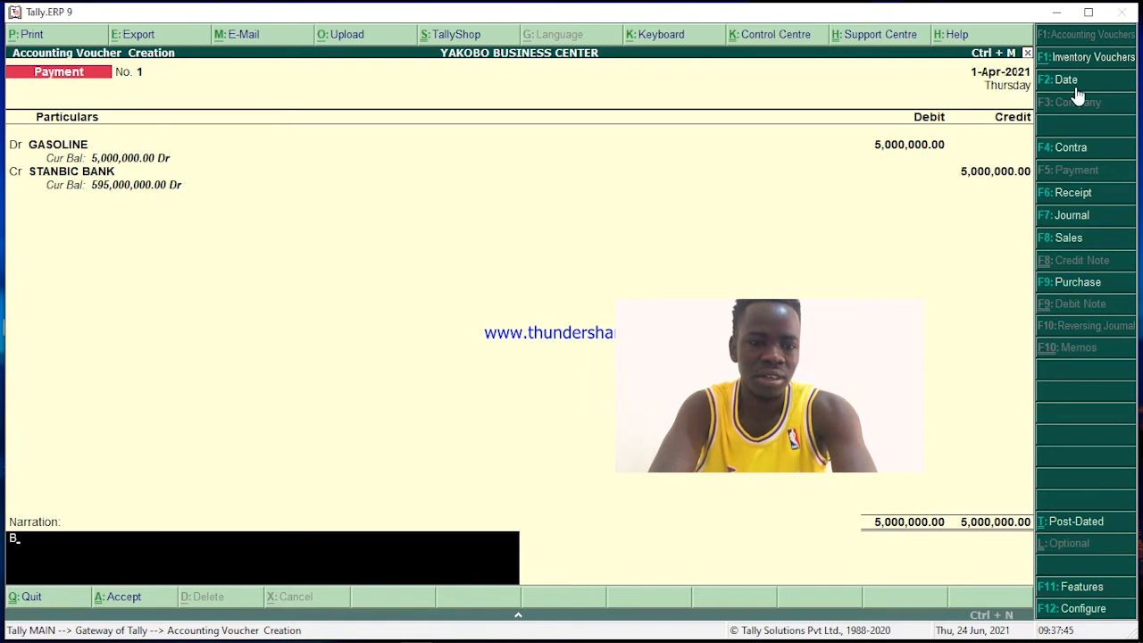
text(ei)
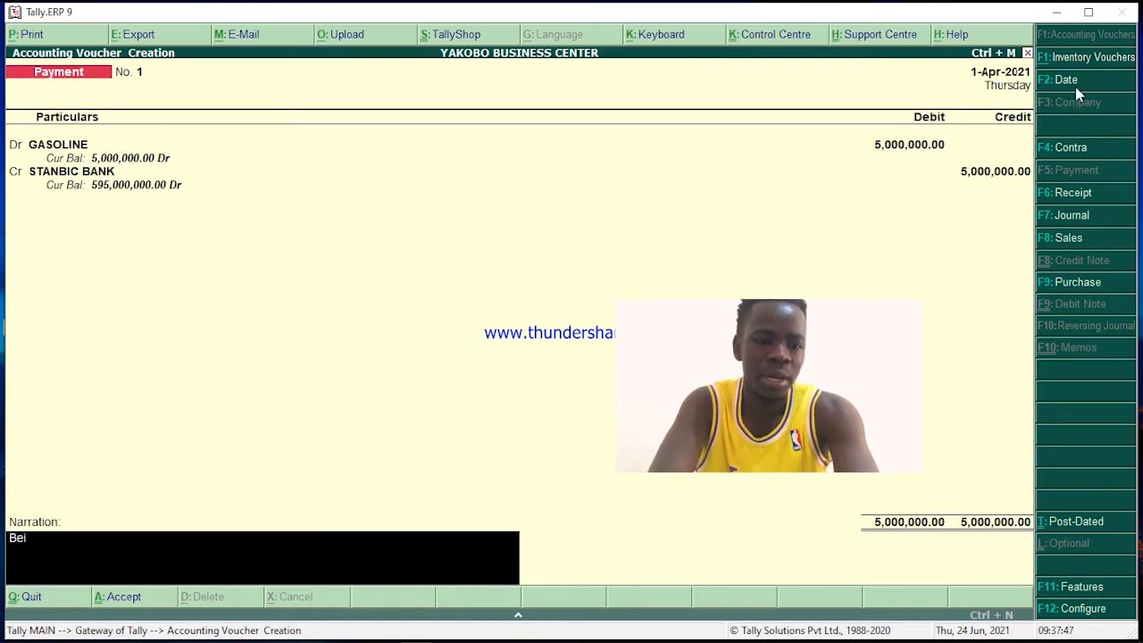
text(ng paum)
key(BackSpace)
key(BackSpace)
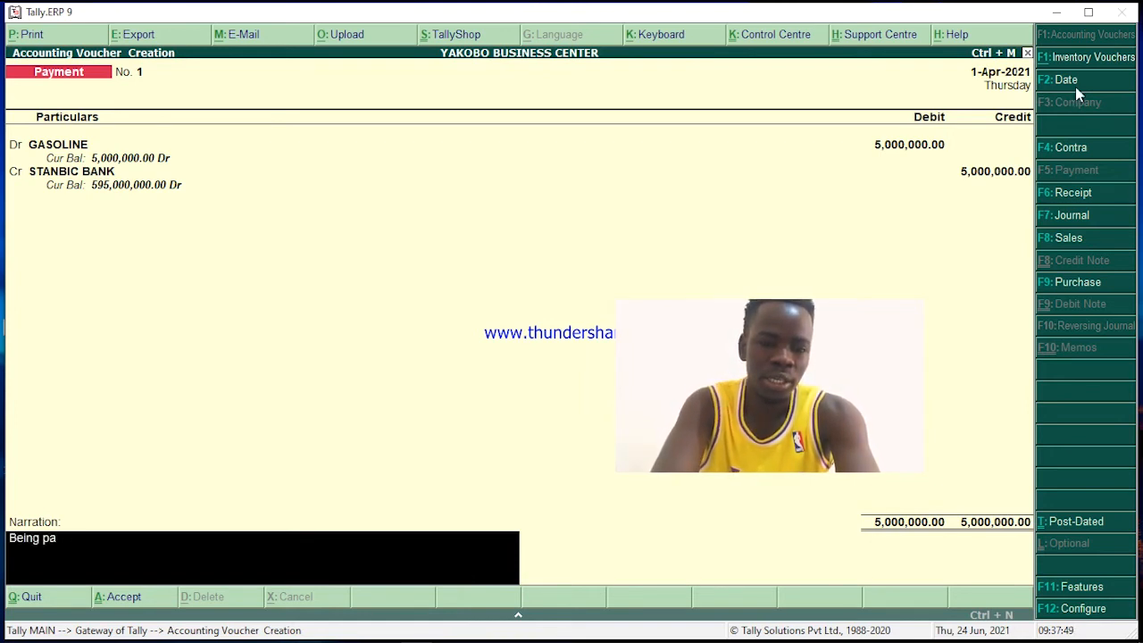
key(BackSpace)
text(ayment o)
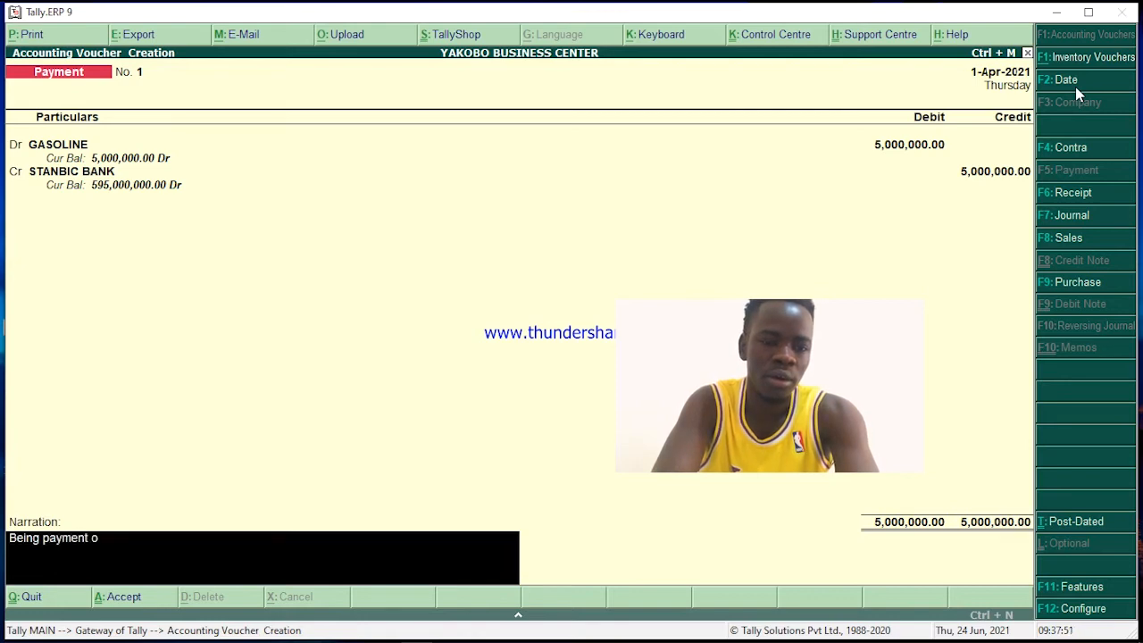
key(BackSpace)
text(for ga)
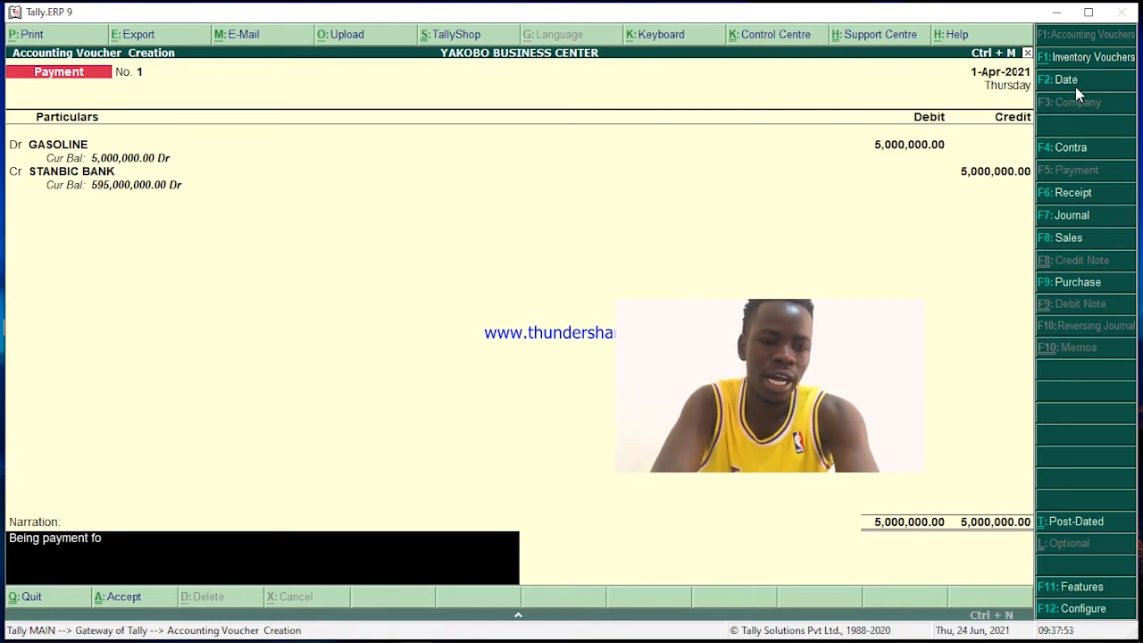
text(soline)
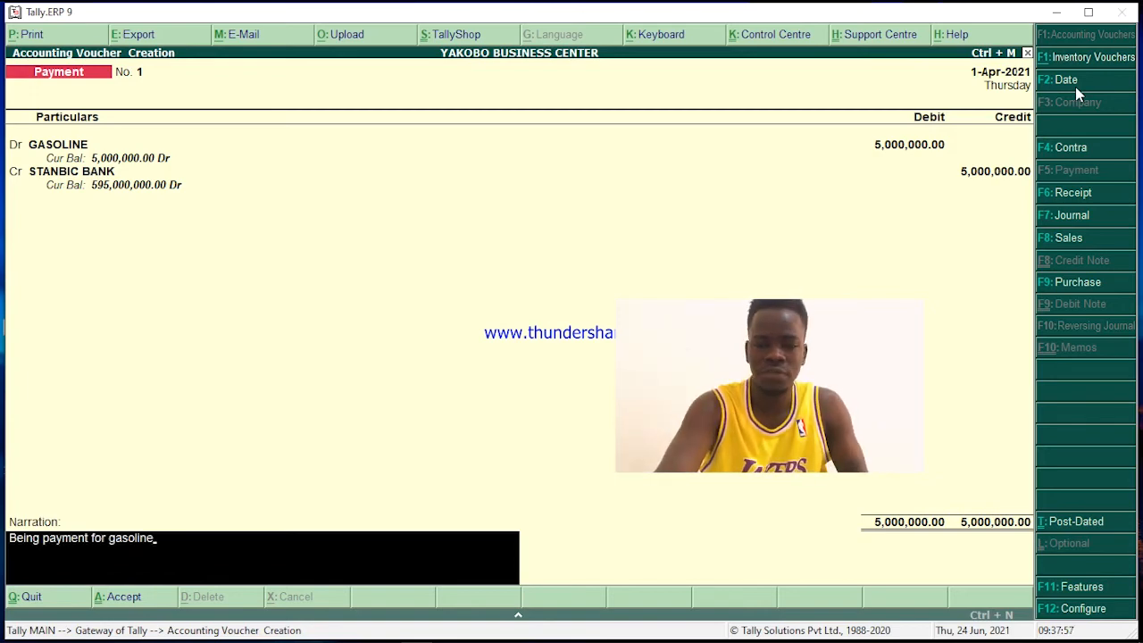
key(Return)
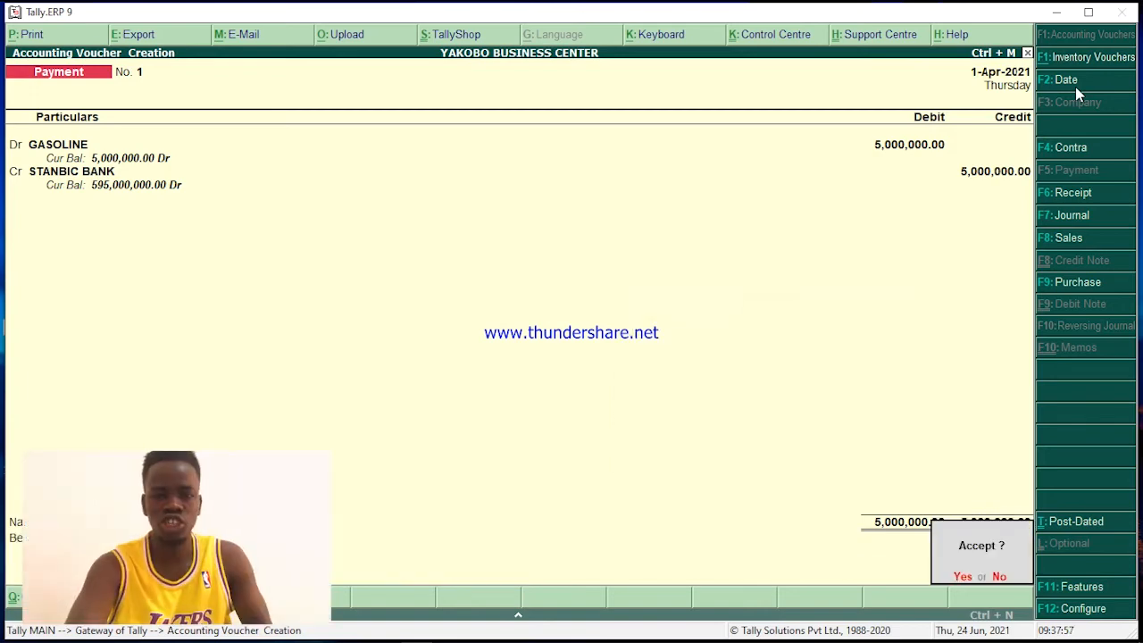
key(Return)
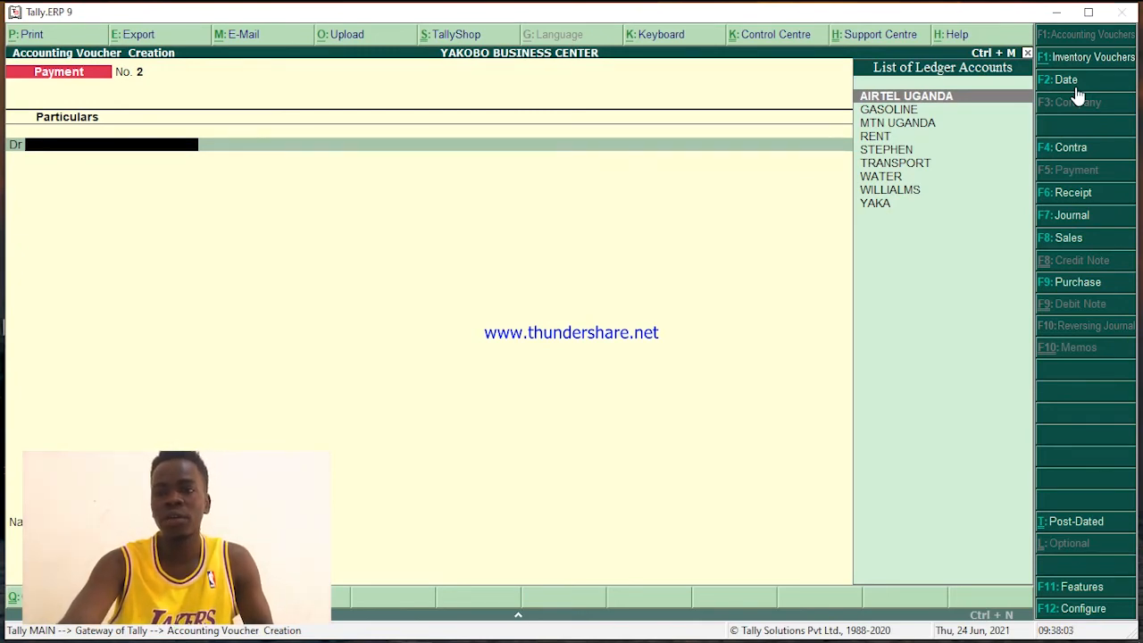
Debit the RENT ledger with 4000000 in the new payment voucher
key(Down)
key(Down)
key(Down)
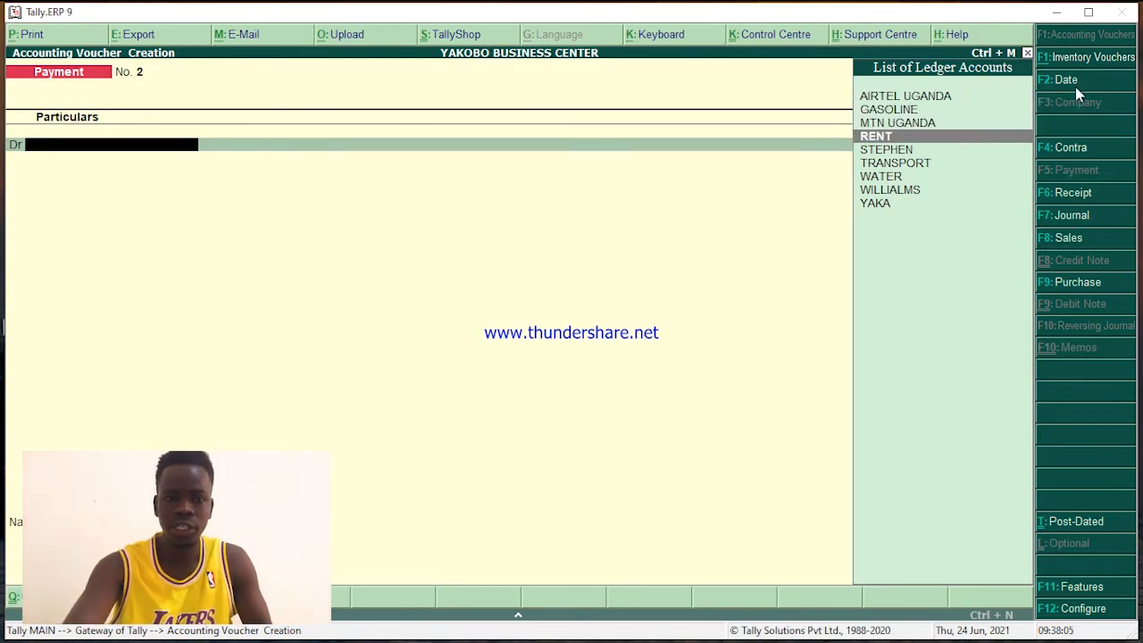
key(Return)
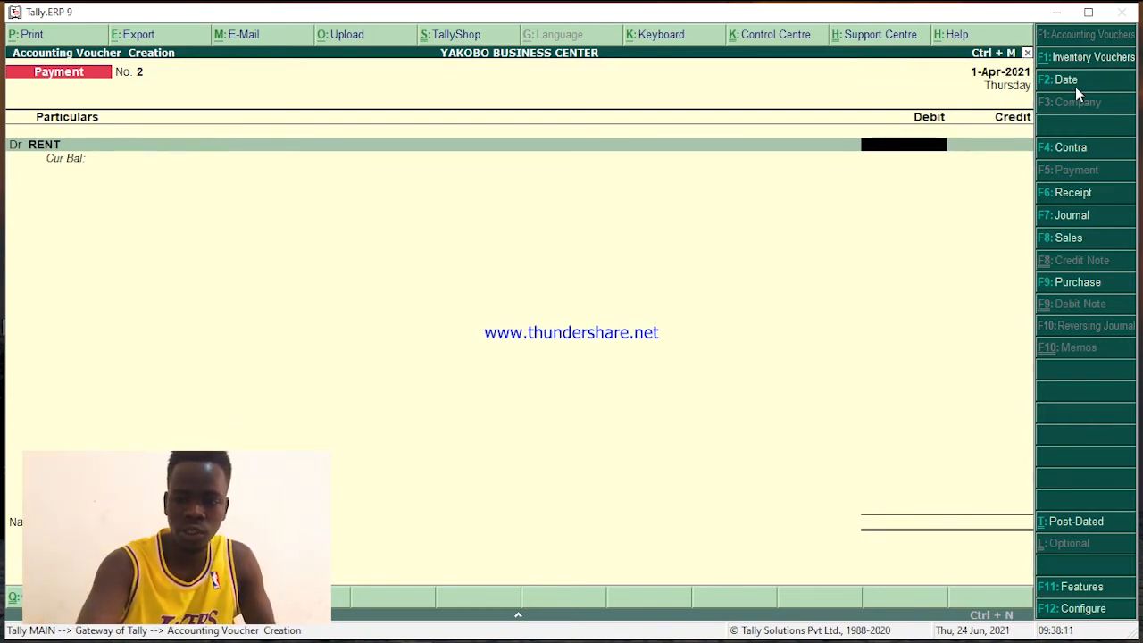
text(4000000)
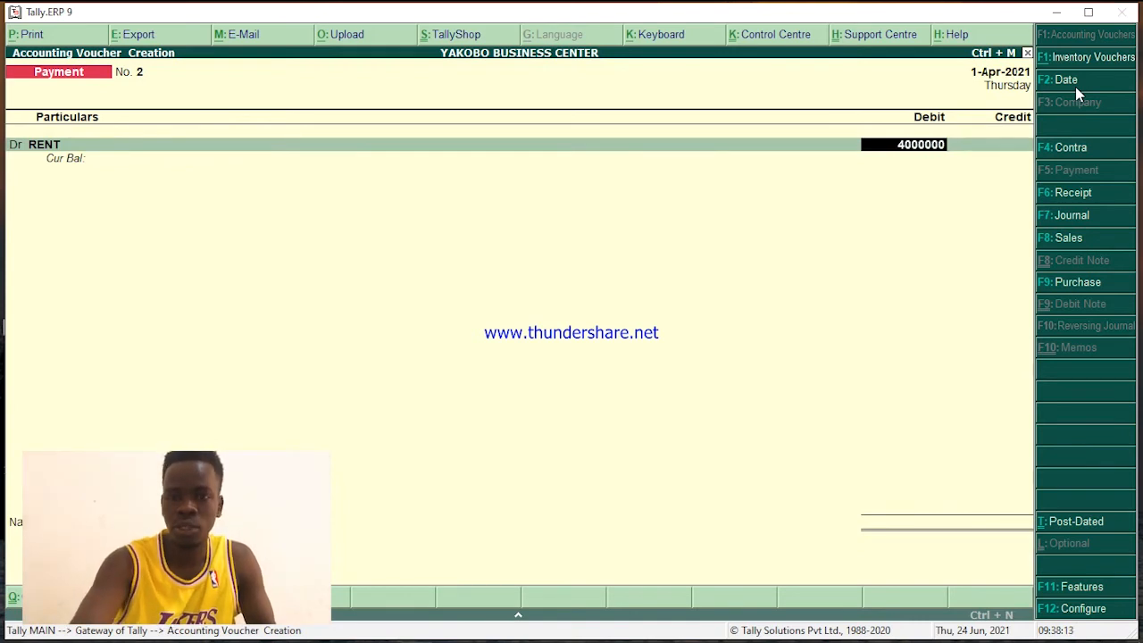
key(Return)
key(Return)
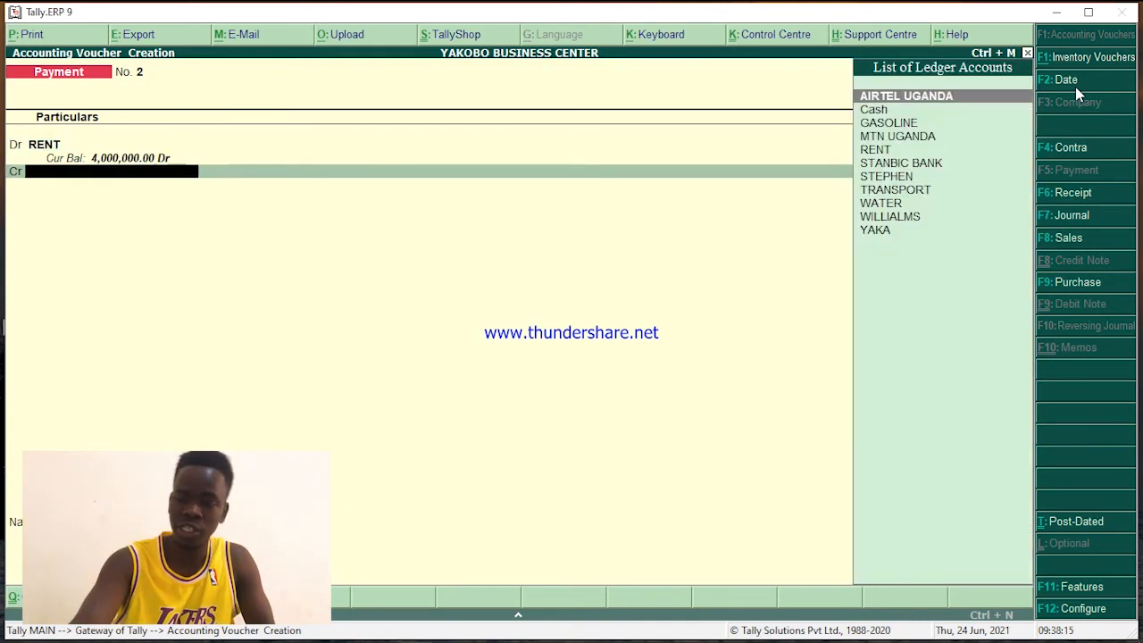
Choose STANBIC BANK as the ledger credited with 4,000,000.00 for the rent payment
key(Down)
key(Down)
key(Down)
key(Down)
key(Down)
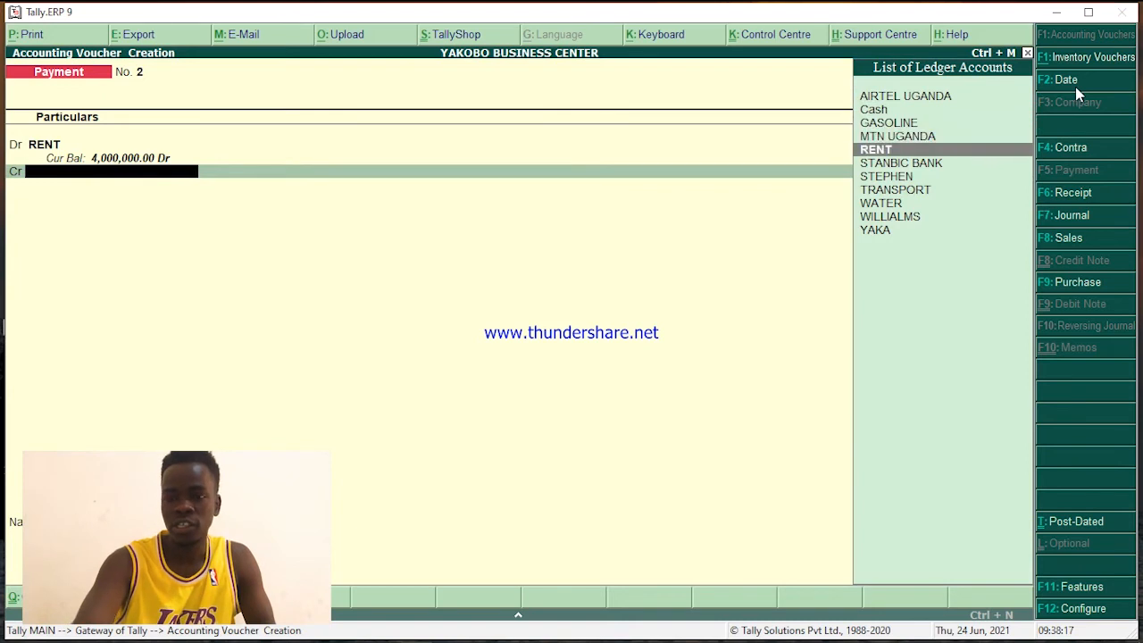
key(Return)
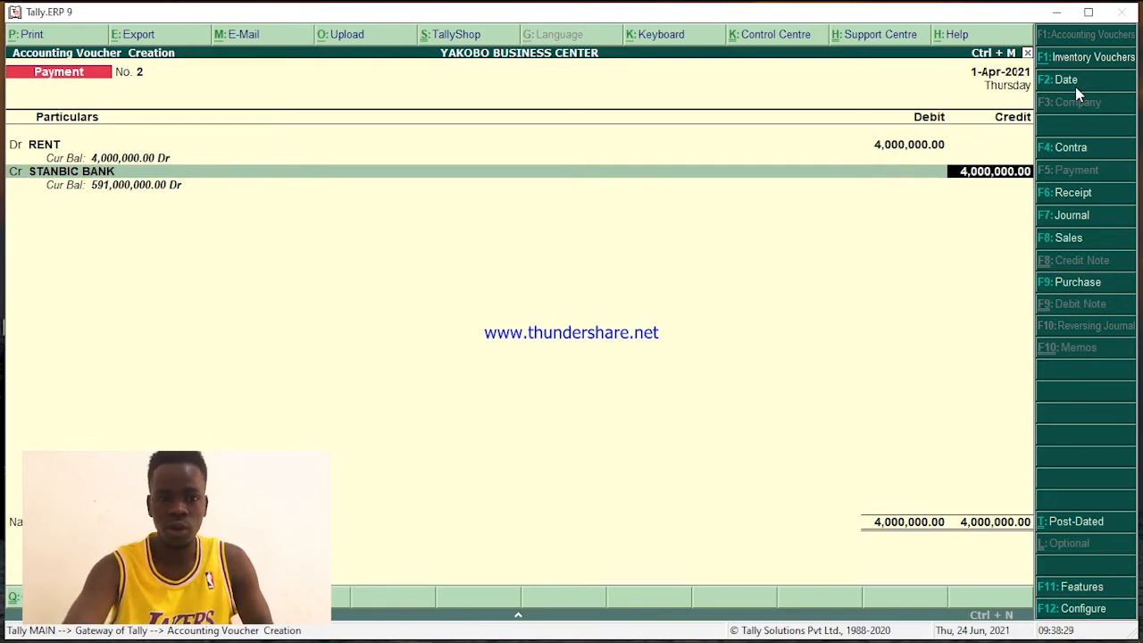
Accept the rent payment's credit amount and default bank allocation, and save the voucher with a blank narration
key(Return)
key(Return)
key(Return)
key(Return)
key(Return)
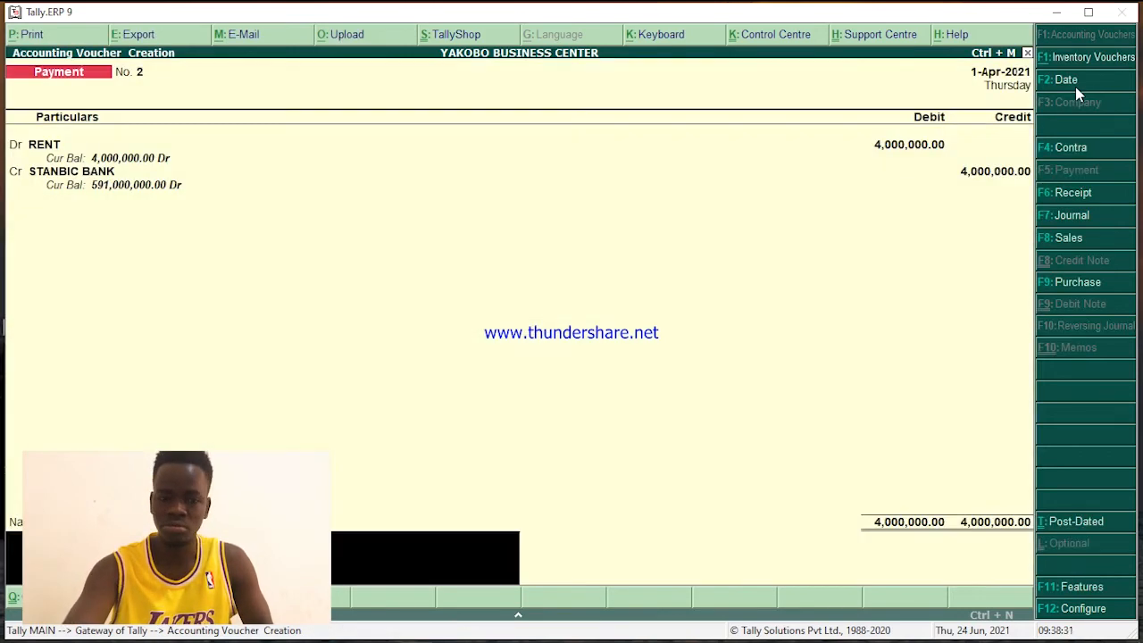
key(Return)
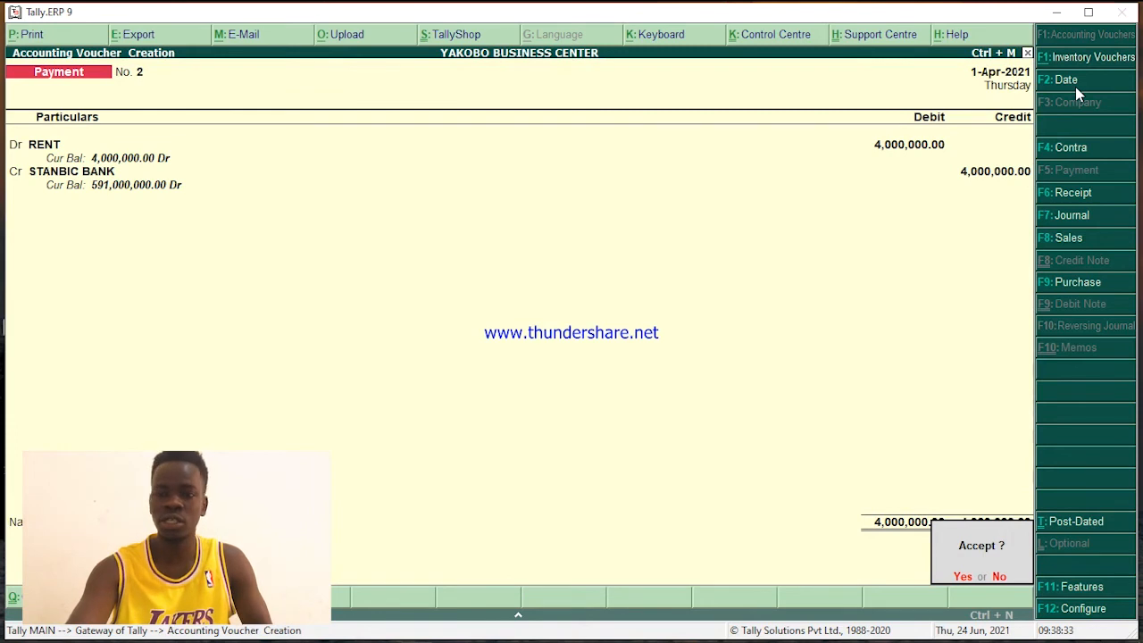
key(Return)
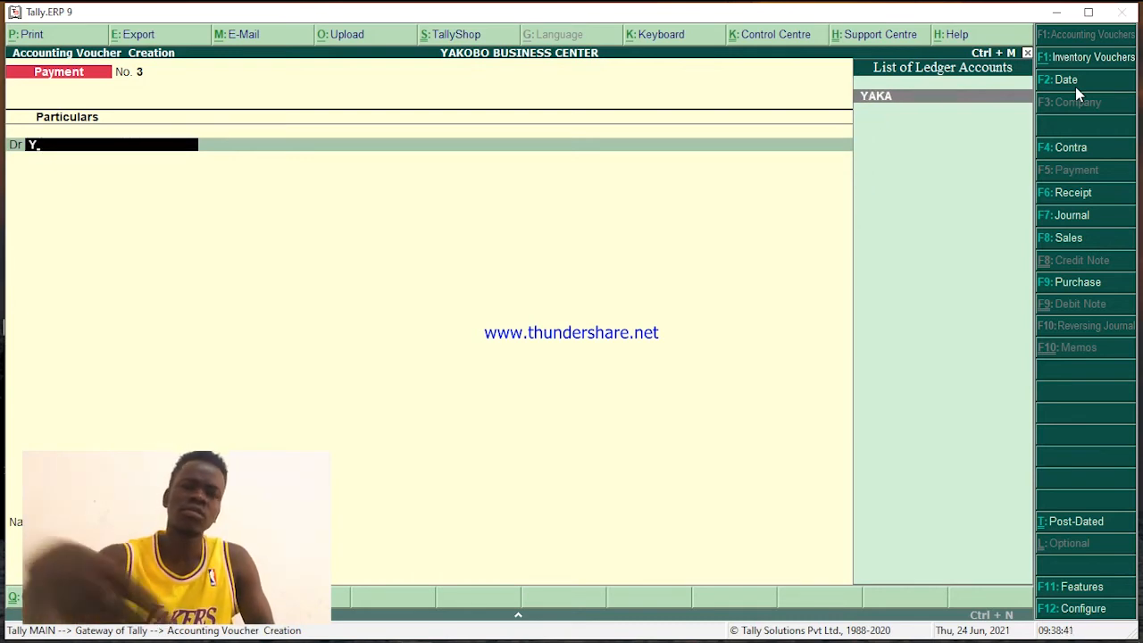
Debit the YAKA ledger with 2000000 in the new payment voucher
key(Return)
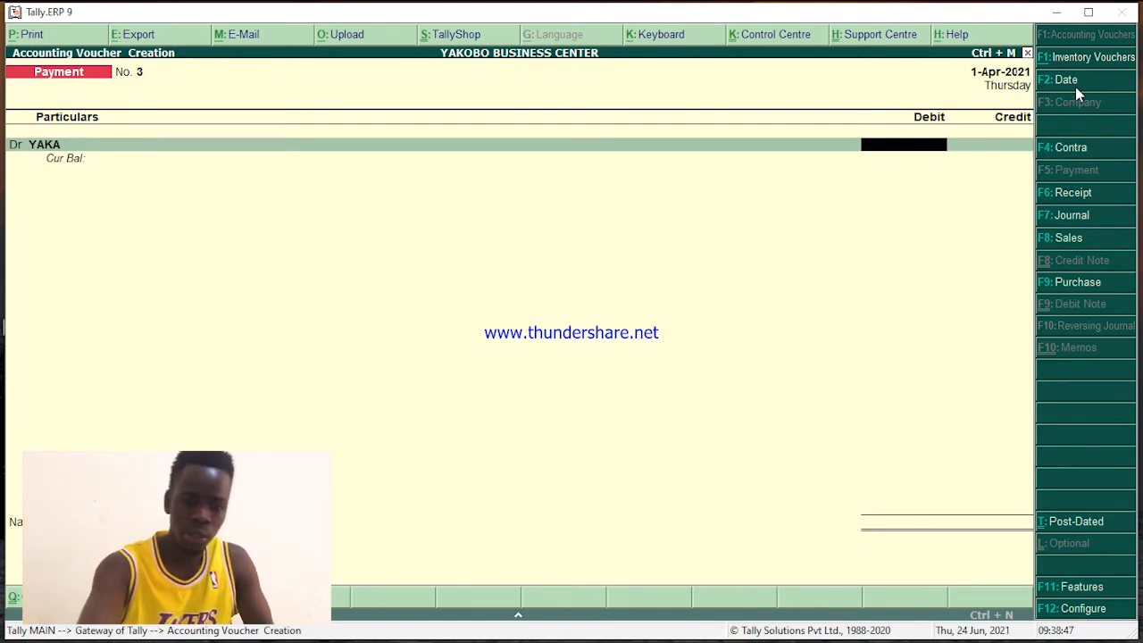
text(2)
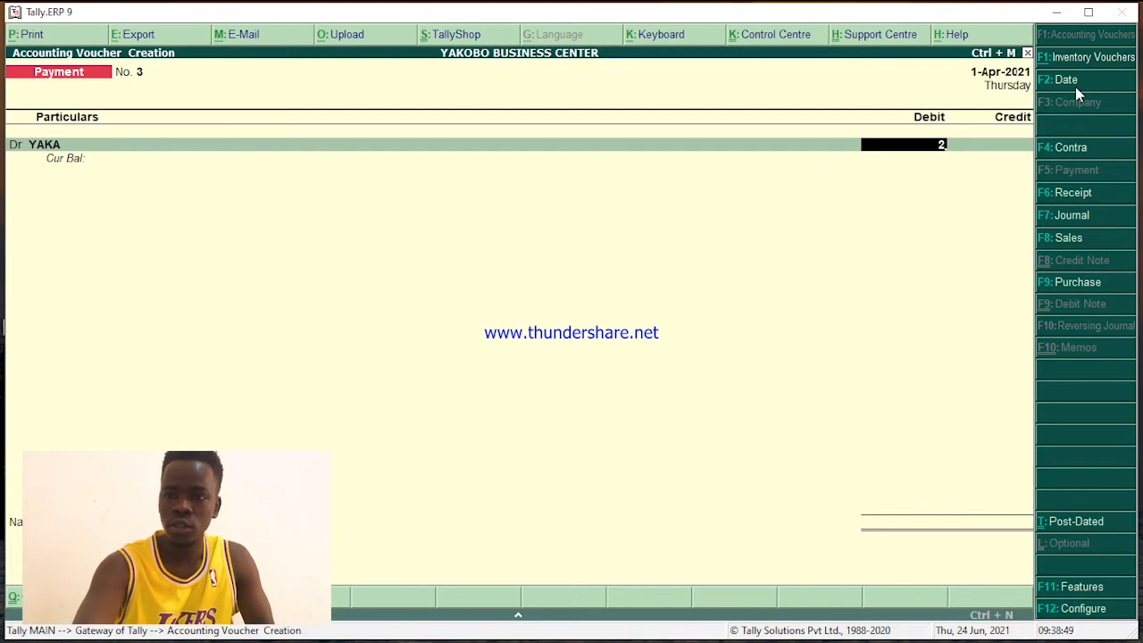
text(000000)
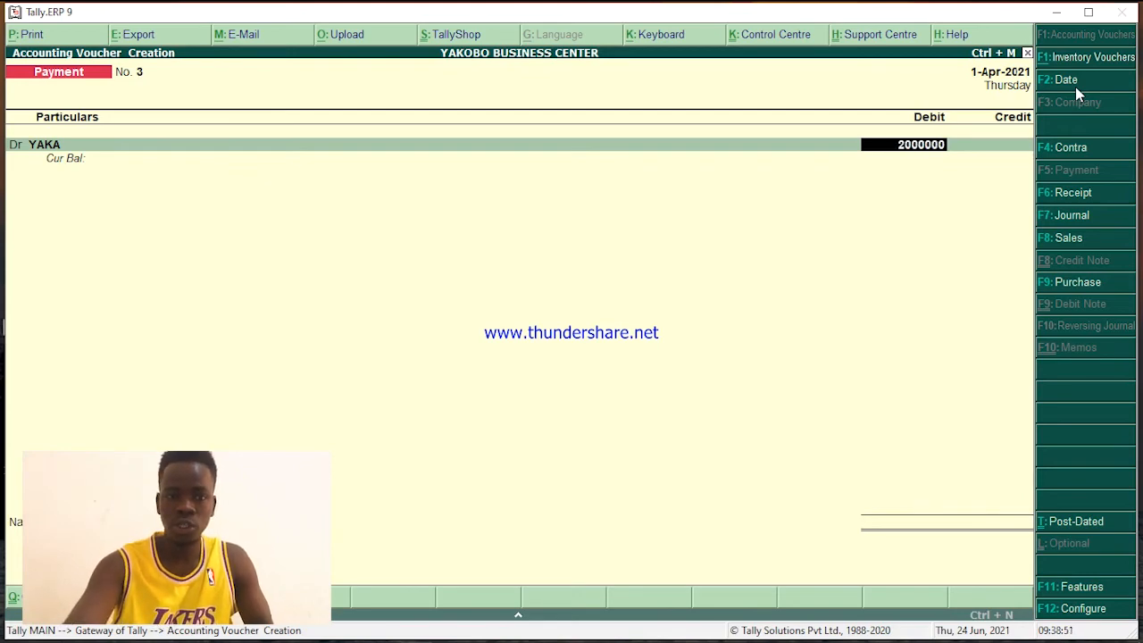
key(Return)
key(Return)
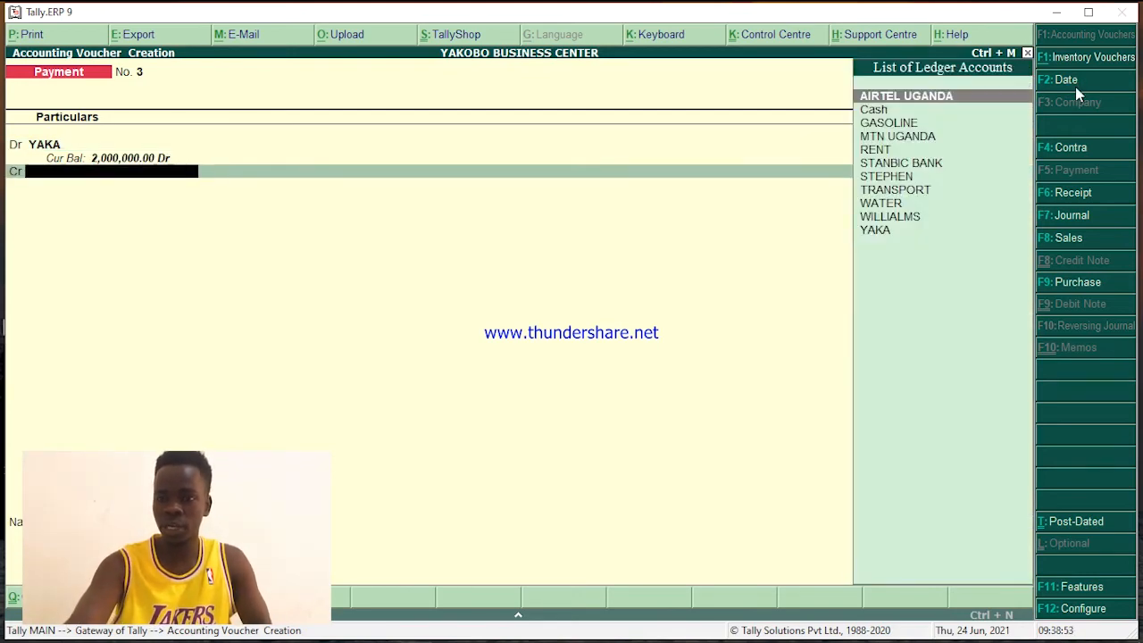
Choose STANBIC BANK as the ledger credited with 2,000,000.00 for the YAKA payment
key(Down)
key(Down)
key(Down)
key(Down)
key(Down)
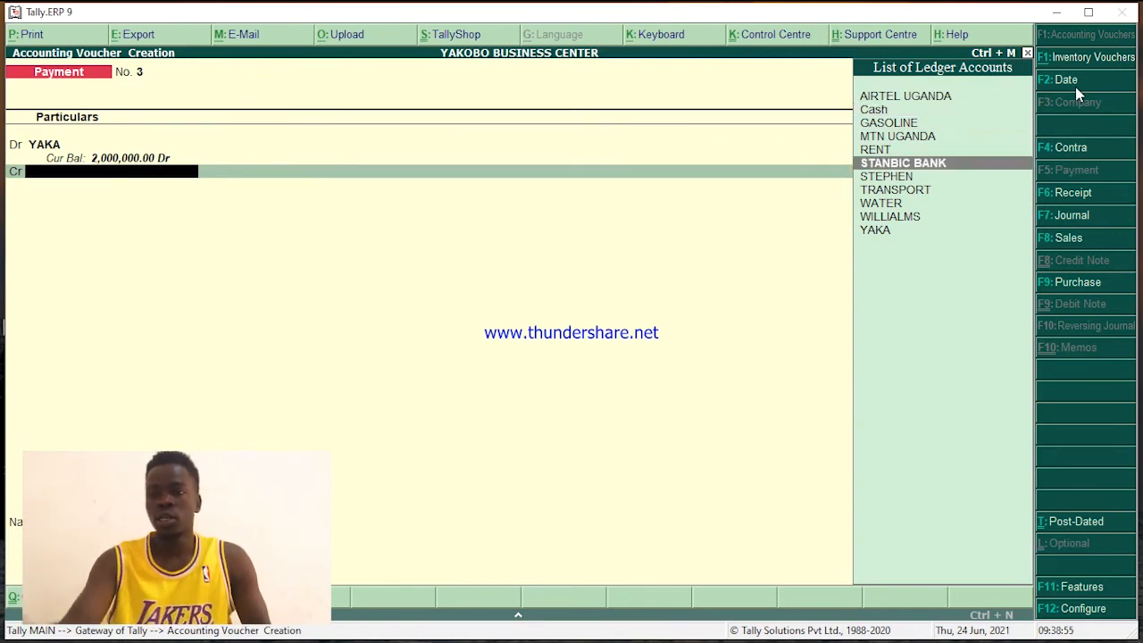
key(Return)
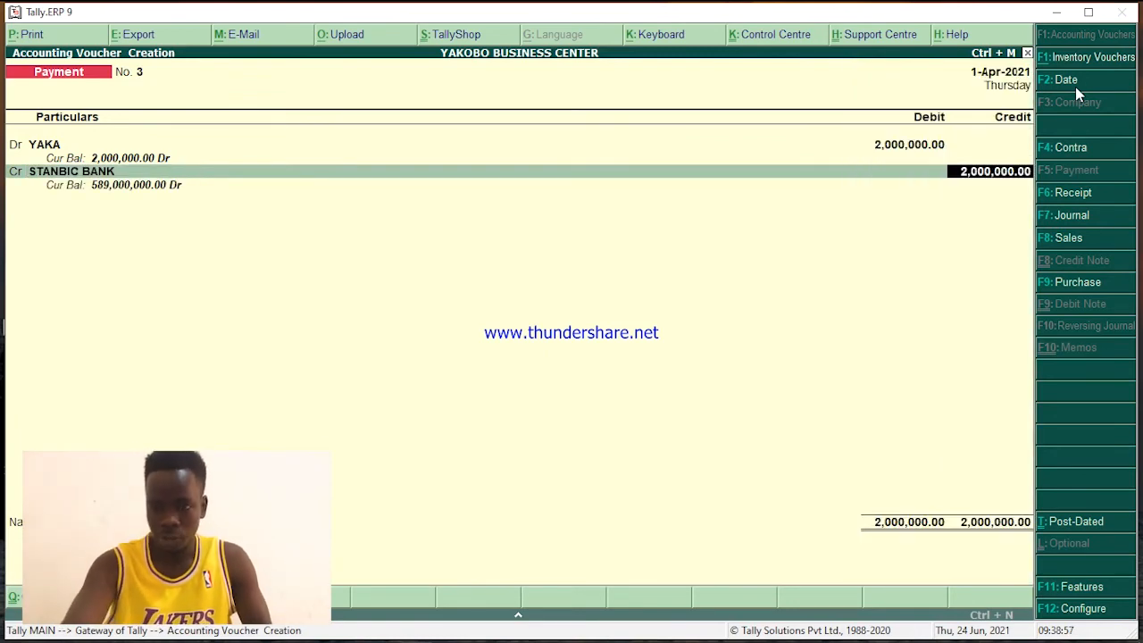
Accept the bank allocation as a Cheque dated 1-Apr-2021 with no instrument number, and save the YAKA voucher without a narration
key(Return)
key(Return)
key(Return)
key(Return)
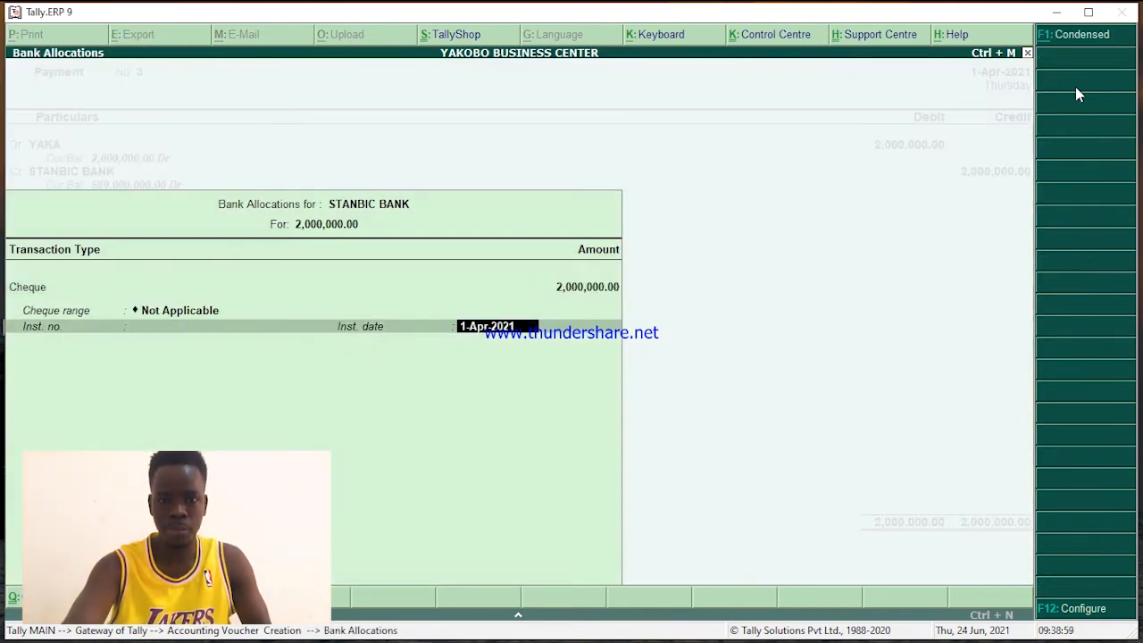
key(Return)
key(Return)
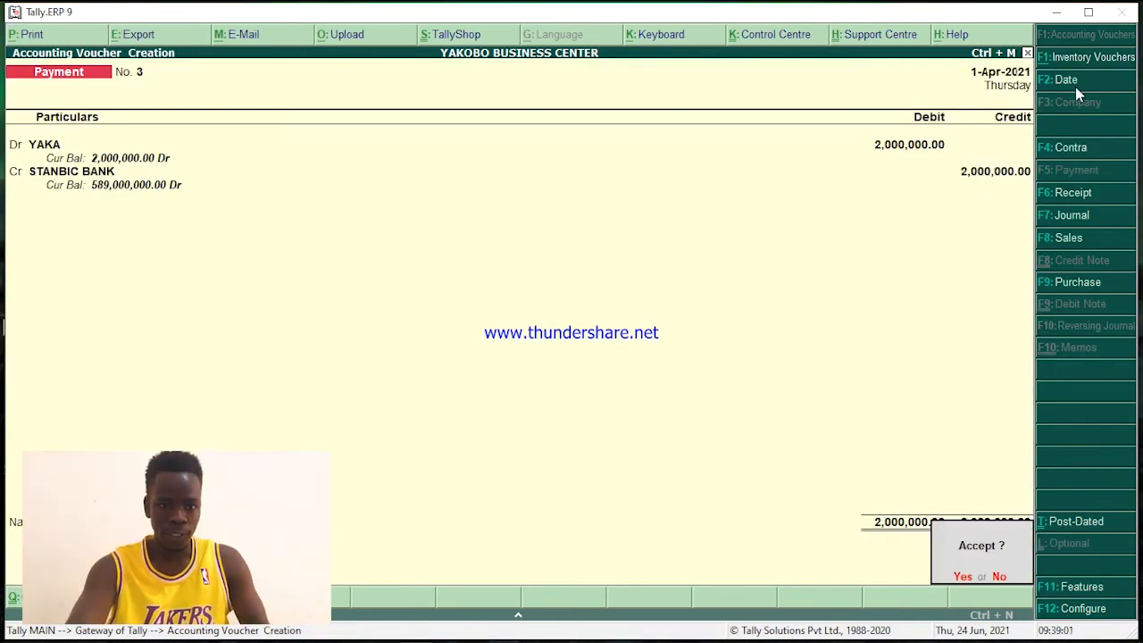
key(Return)
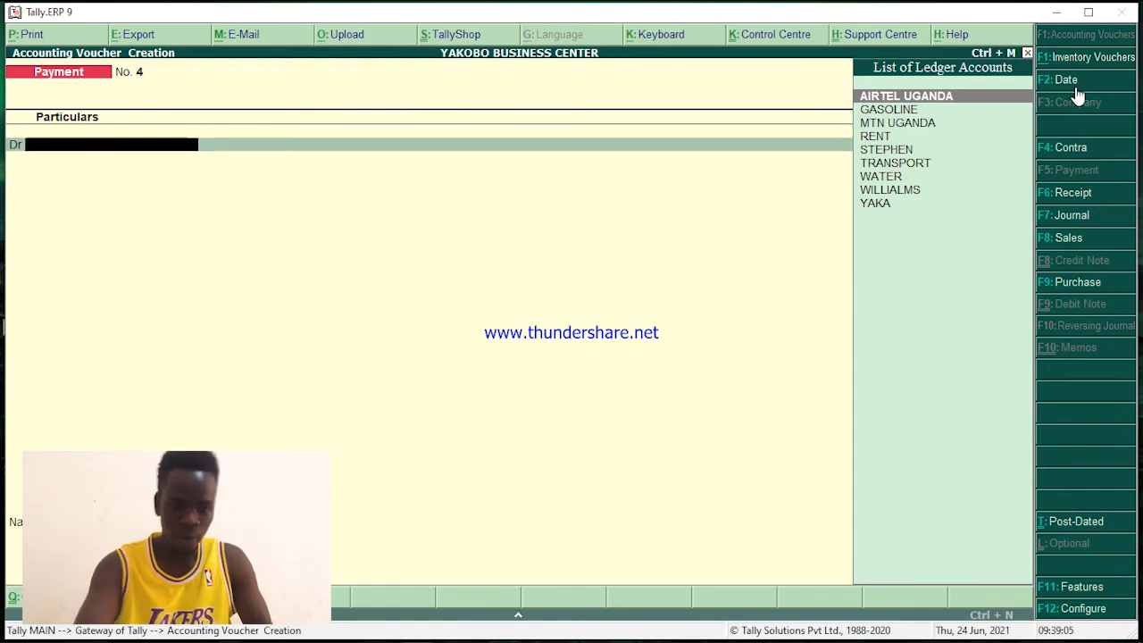
Debit the WATER ledger with 3000000 in the new payment voucher
text(W)
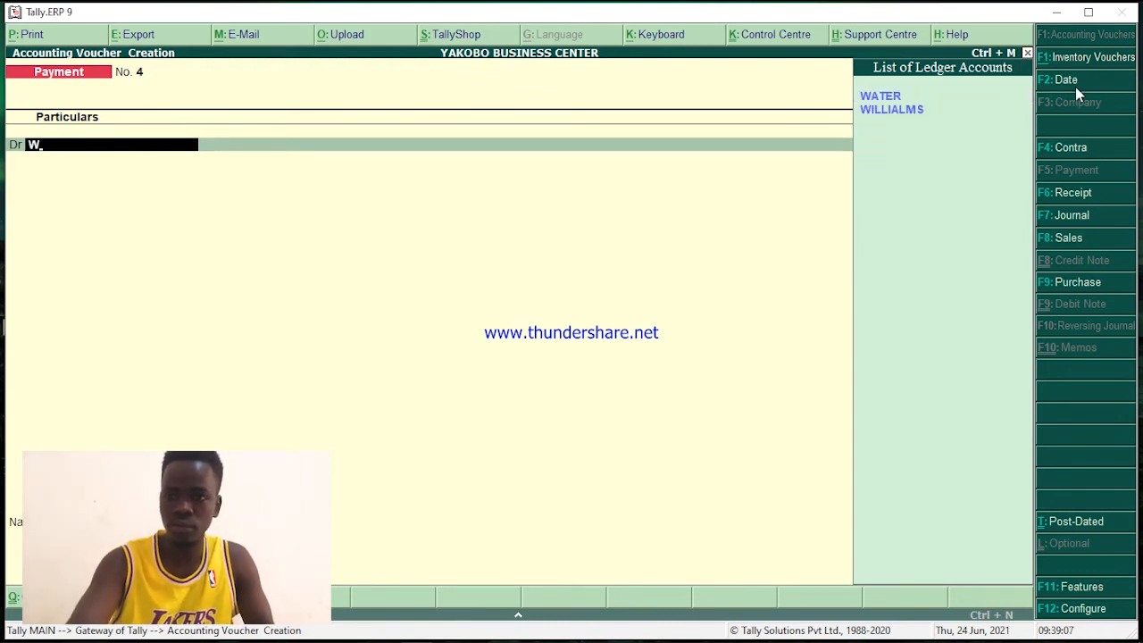
key(Return)
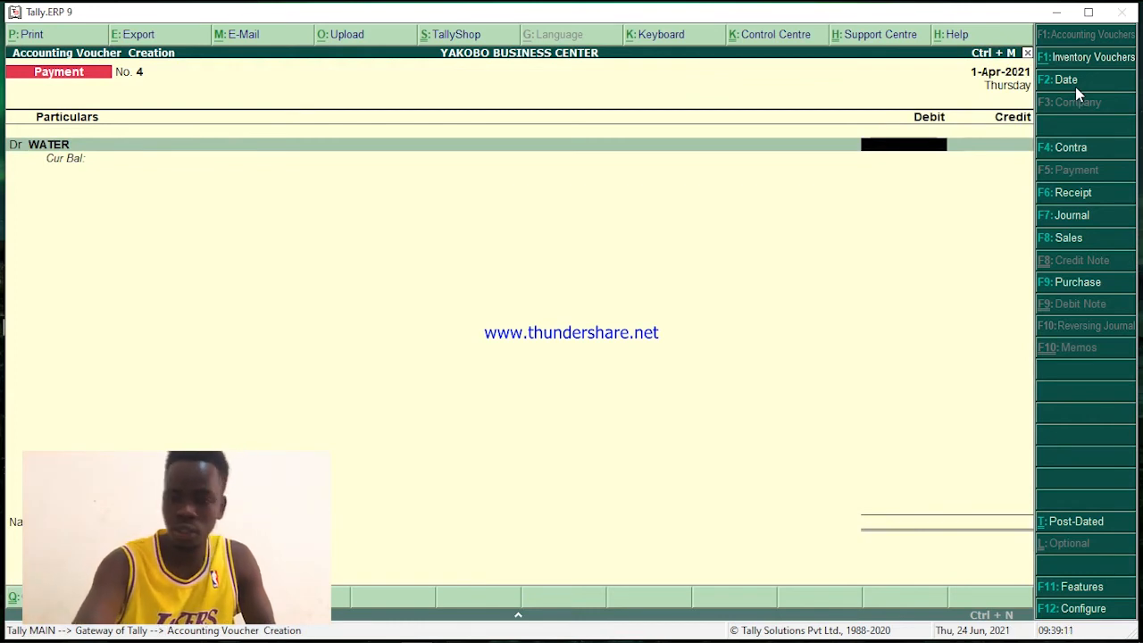
text(3000)
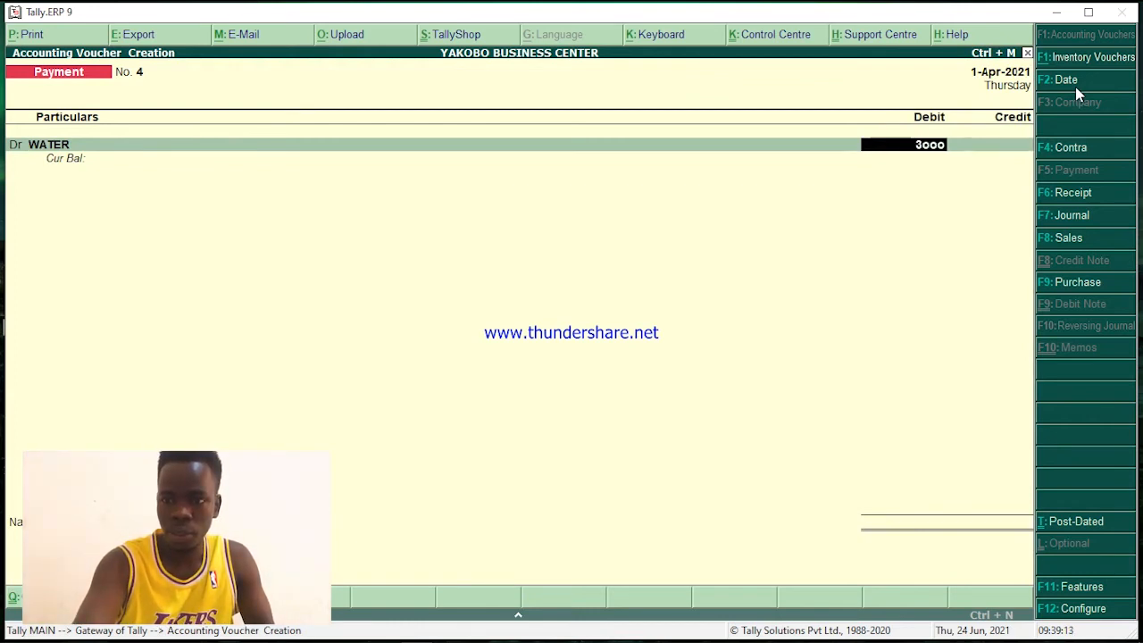
key(BackSpace)
key(BackSpace)
key(BackSpace)
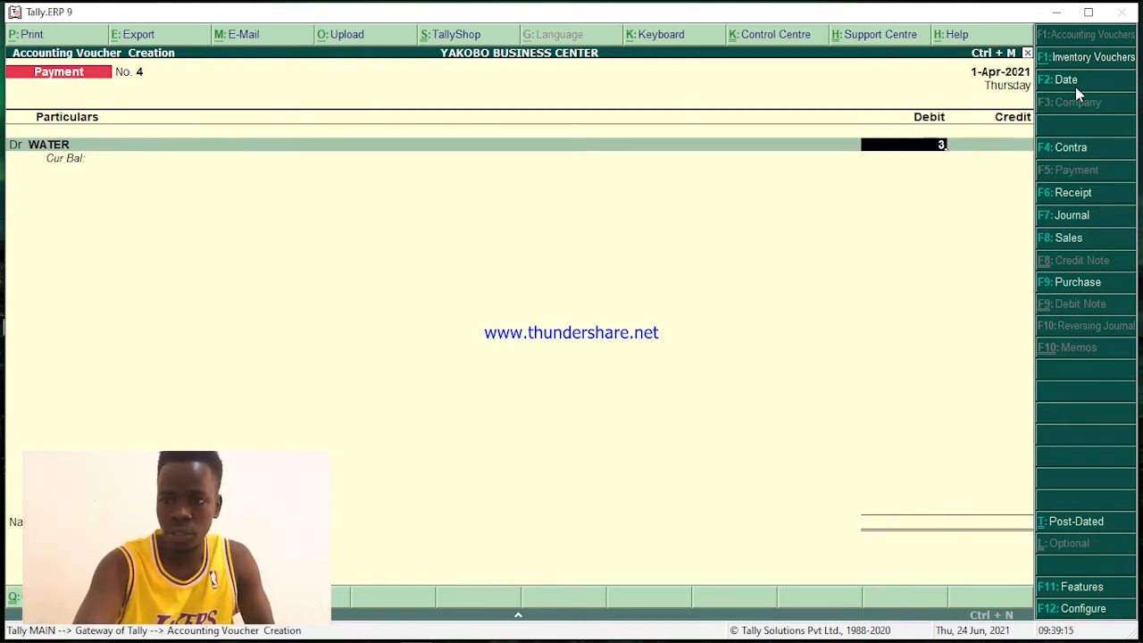
text(000000)
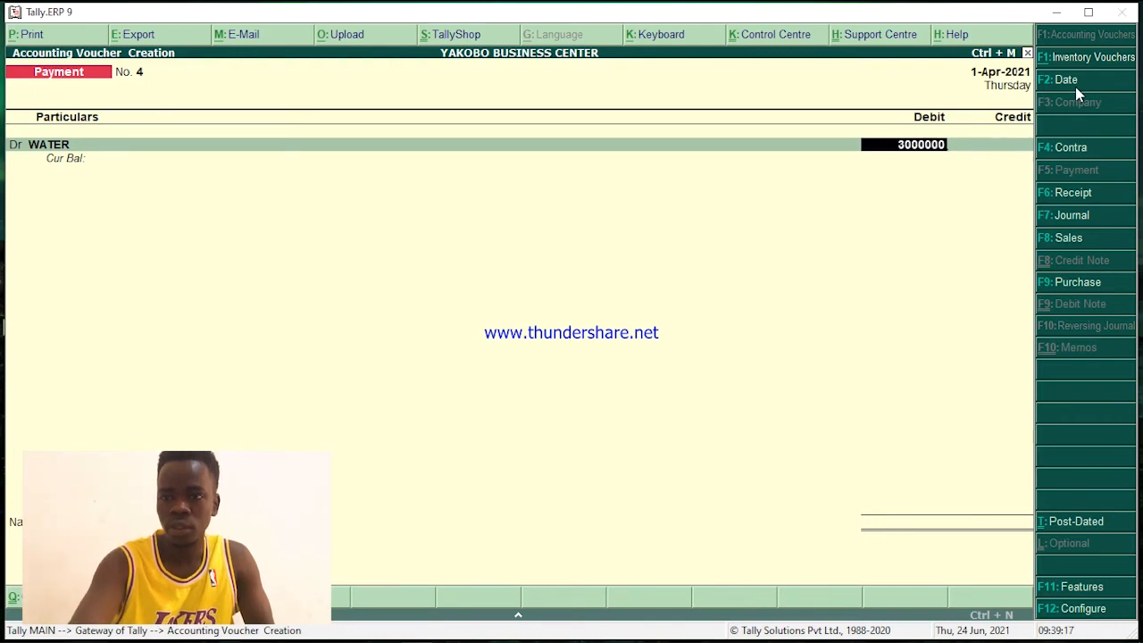
key(Return)
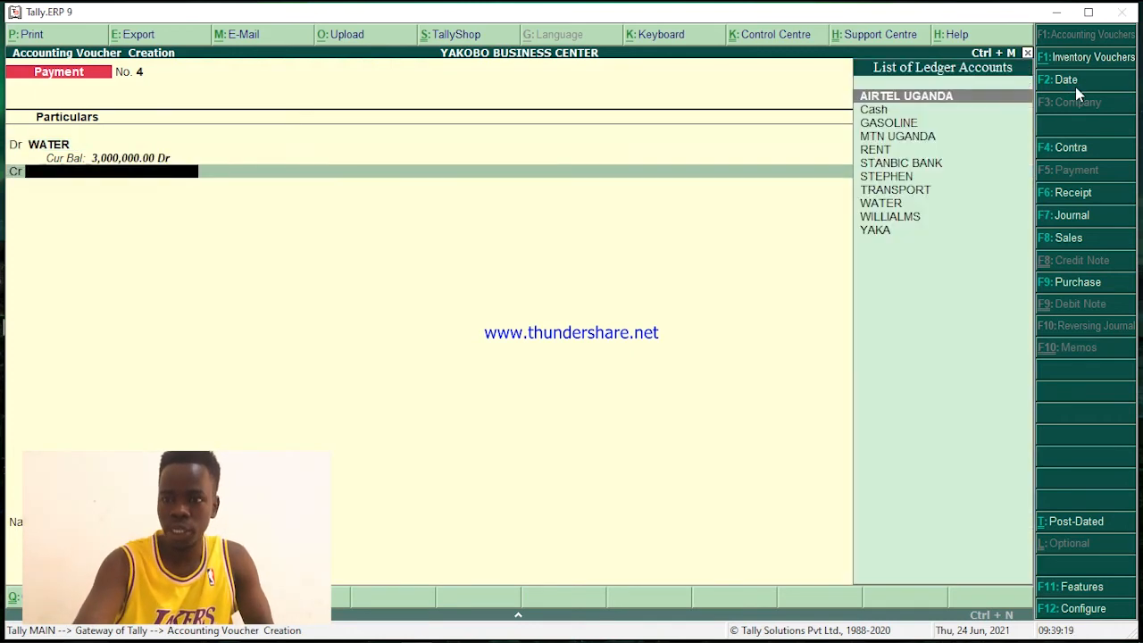
Choose STANBIC BANK as the ledger credited with 3,000,000.00 for the water payment
key(Down)
key(Down)
key(Down)
key(Down)
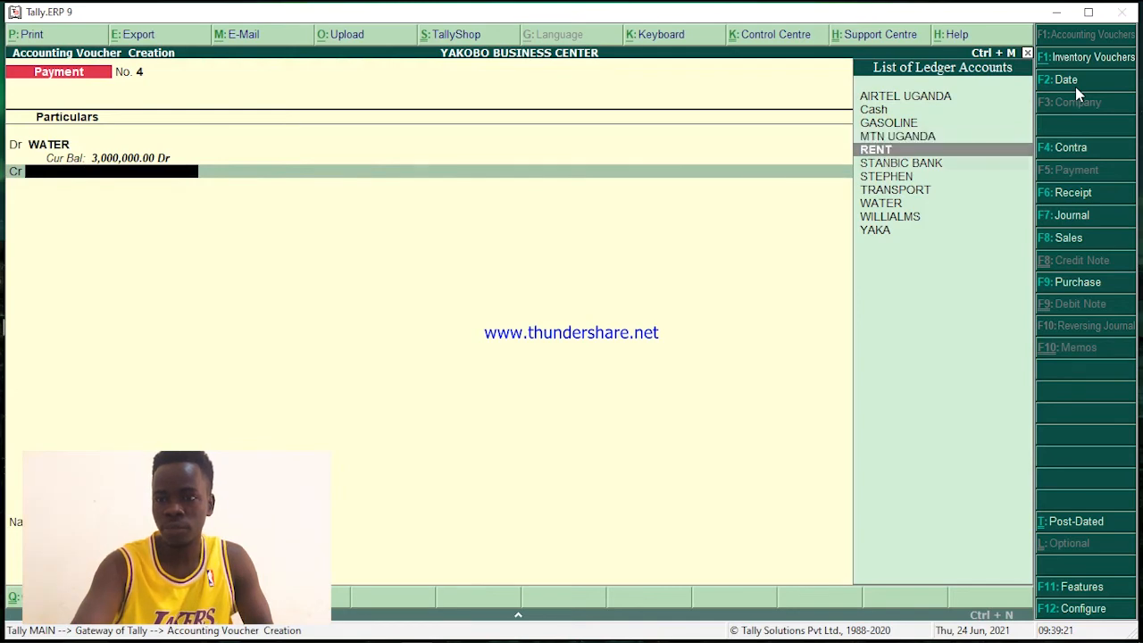
key(Down)
key(Return)
Accept the water payment's bank allocation as a 3,000,000.00 Cheque dated 1-Apr-2021 with no instrument number
key(Return)
key(Return)
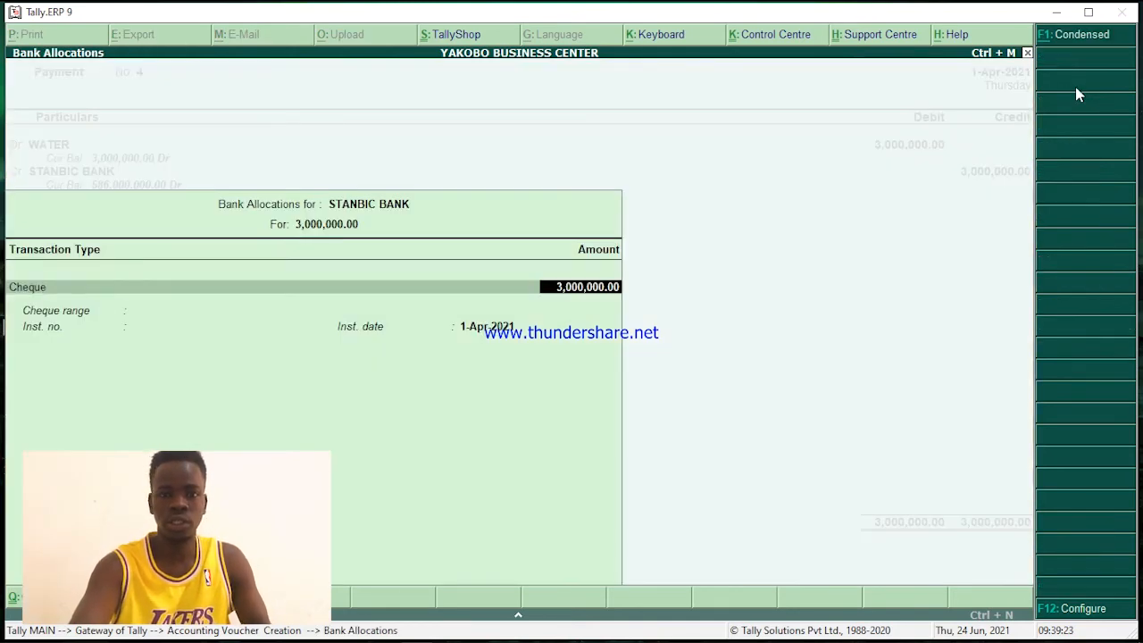
key(Return)
key(Return)
key(Return)
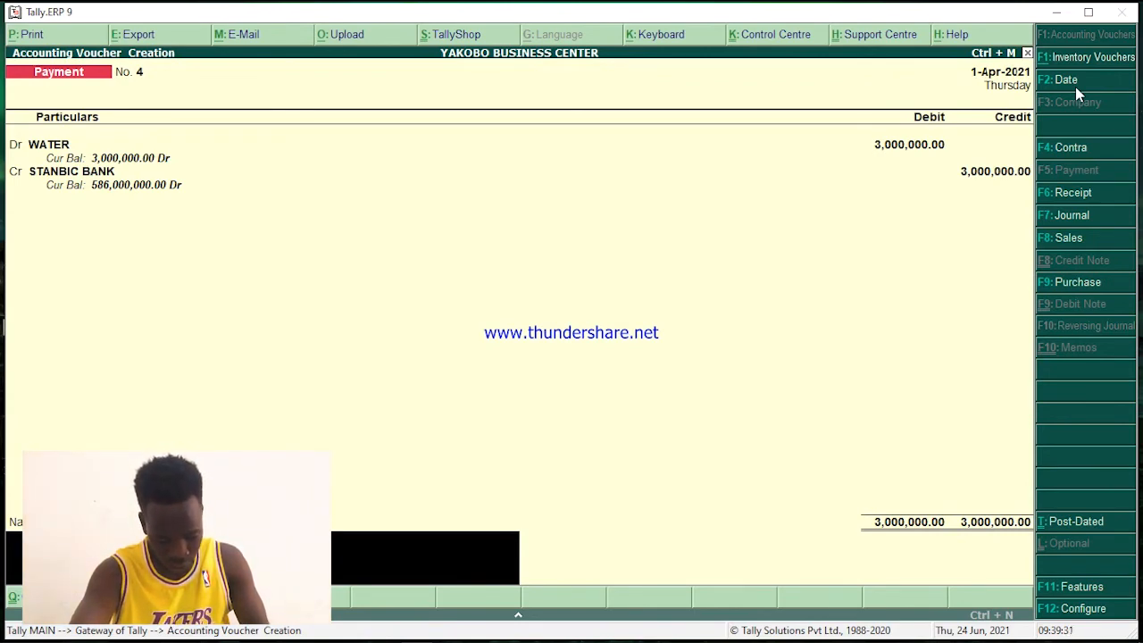
Save the water payment voucher without a narration and switch to a new receipt voucher
key(Return)
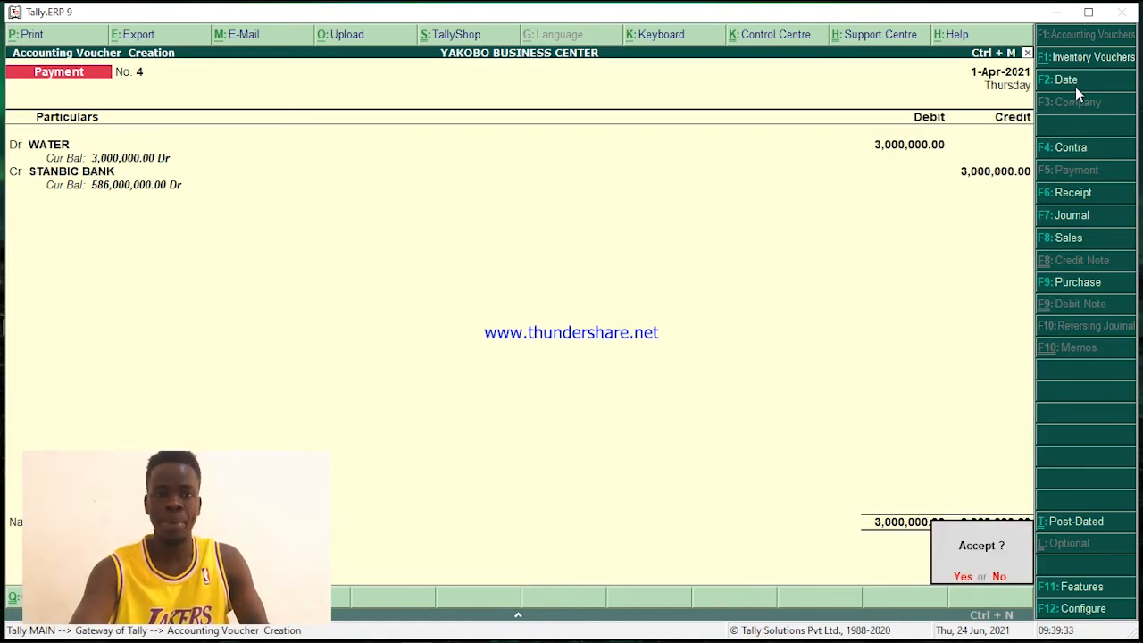
key(y)
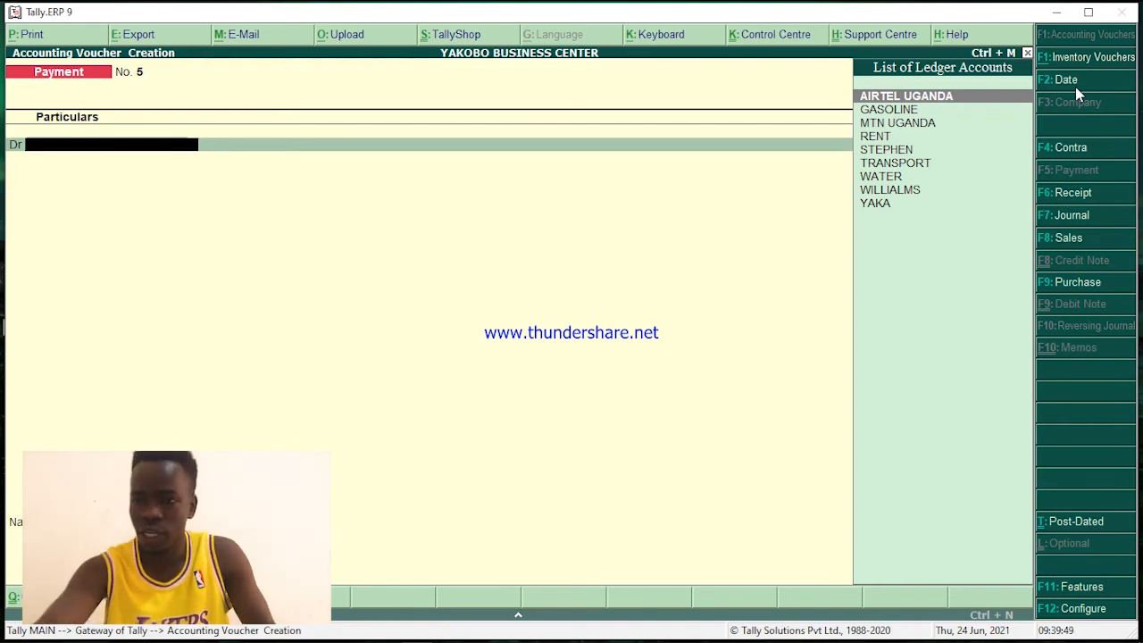
click(1067, 198)
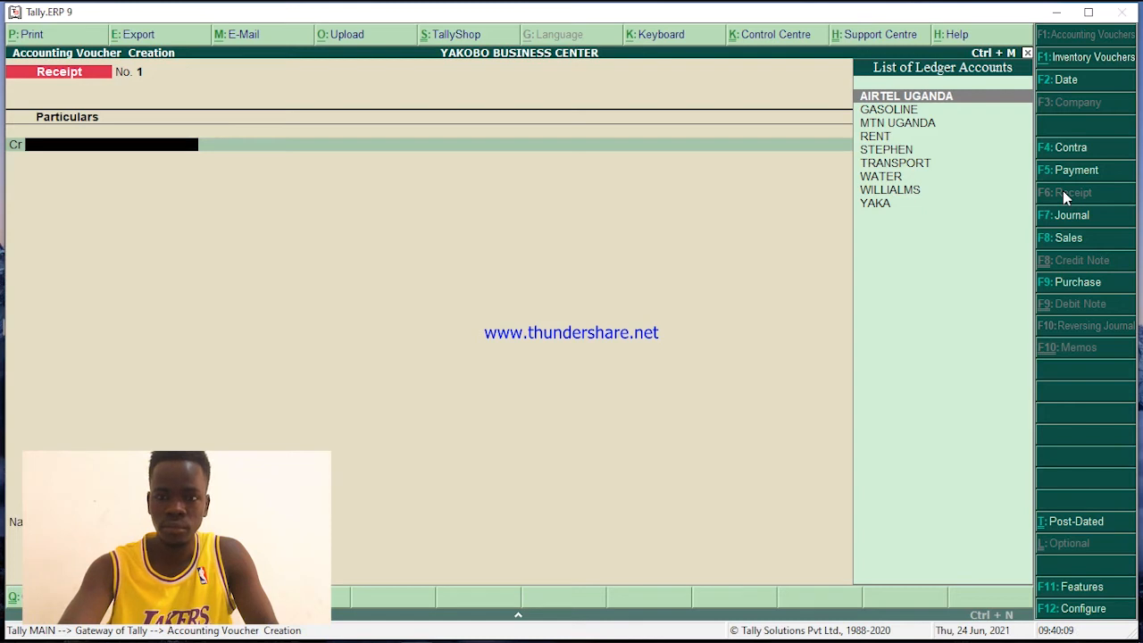
Credit the AIRTEL UGANDA ledger with 10000000 in the receipt voucher
key(Return)
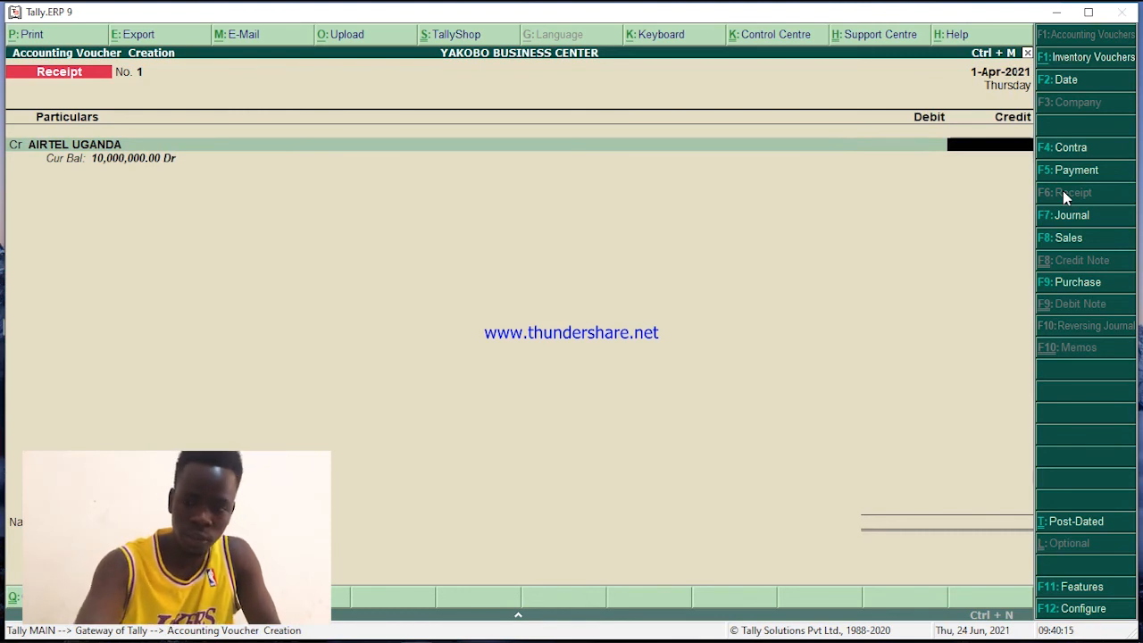
text(10,000,)
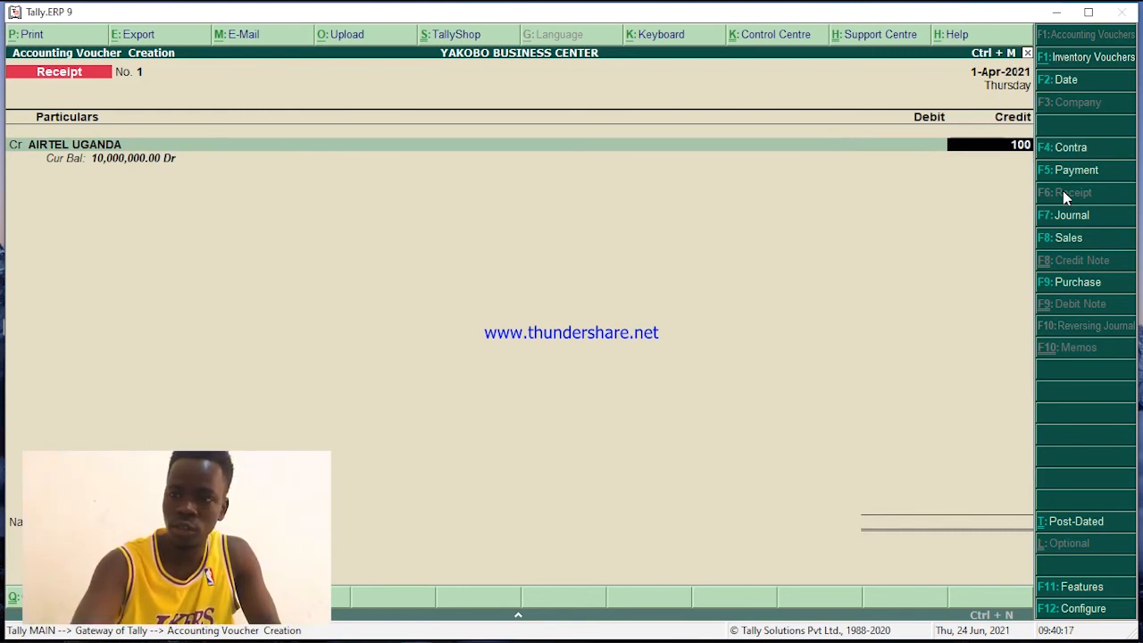
text(00000)
key(Return)
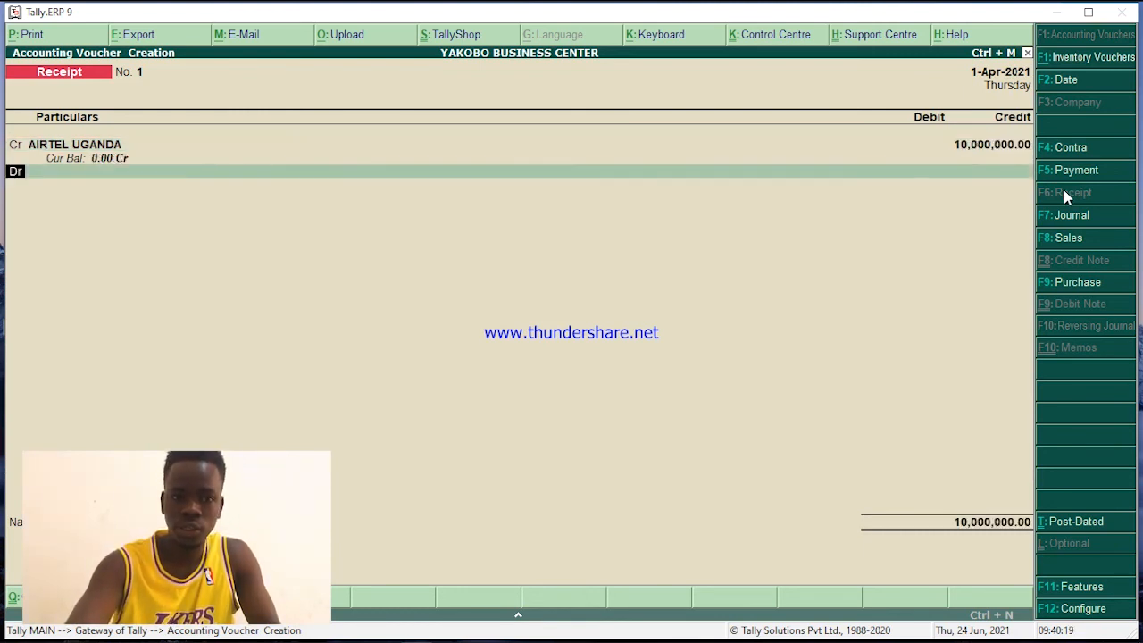
Choose STANBIC BANK as the ledger debited with 10,000,000.00 for the AIRTEL UGANDA receipt
key(Return)
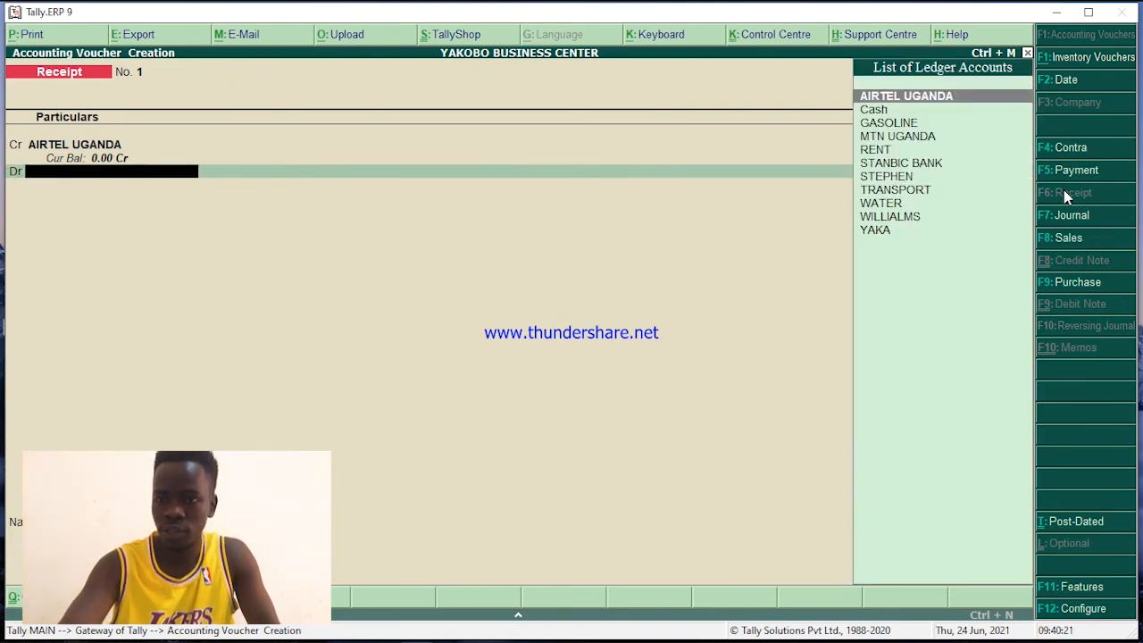
key(Down)
key(Down)
key(Down)
key(Down)
key(Down)
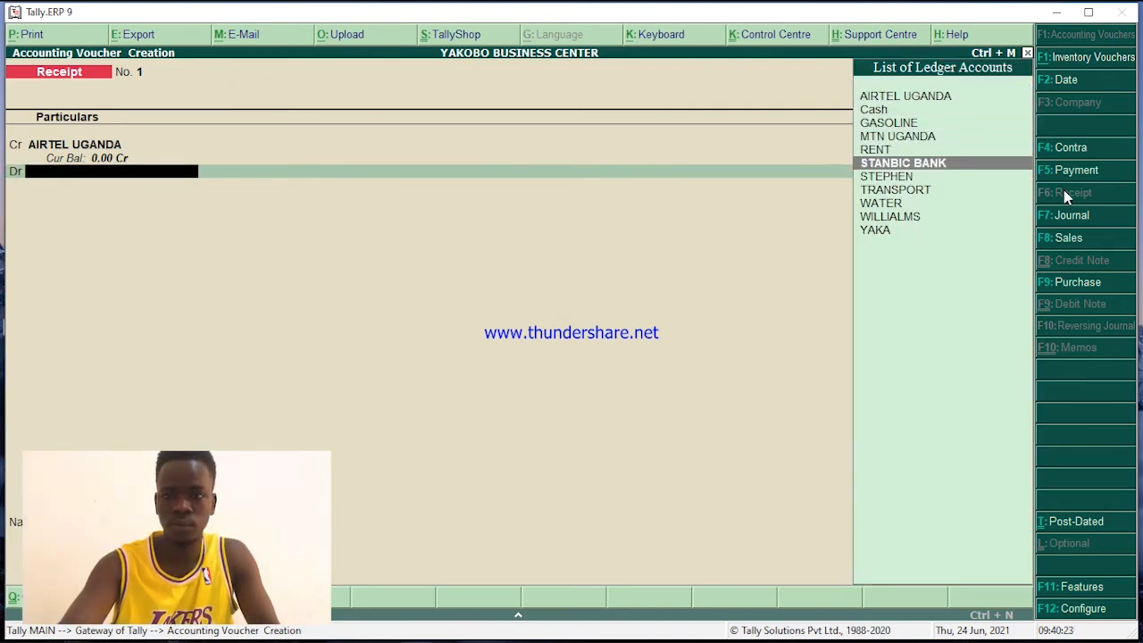
key(Return)
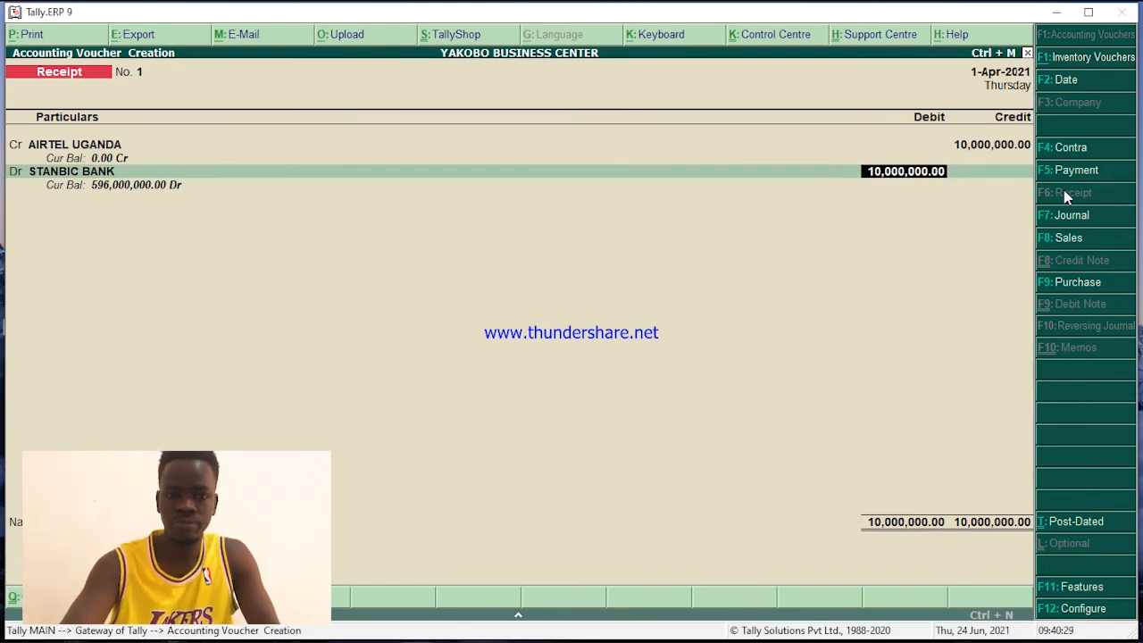
Accept the 10,000,000.00 Cheque/DD allocation dated 1-Apr-2021 without instrument number or bank, and save the AIRTEL UGANDA receipt without a narration
key(Return)
key(Return)
key(Return)
key(Return)
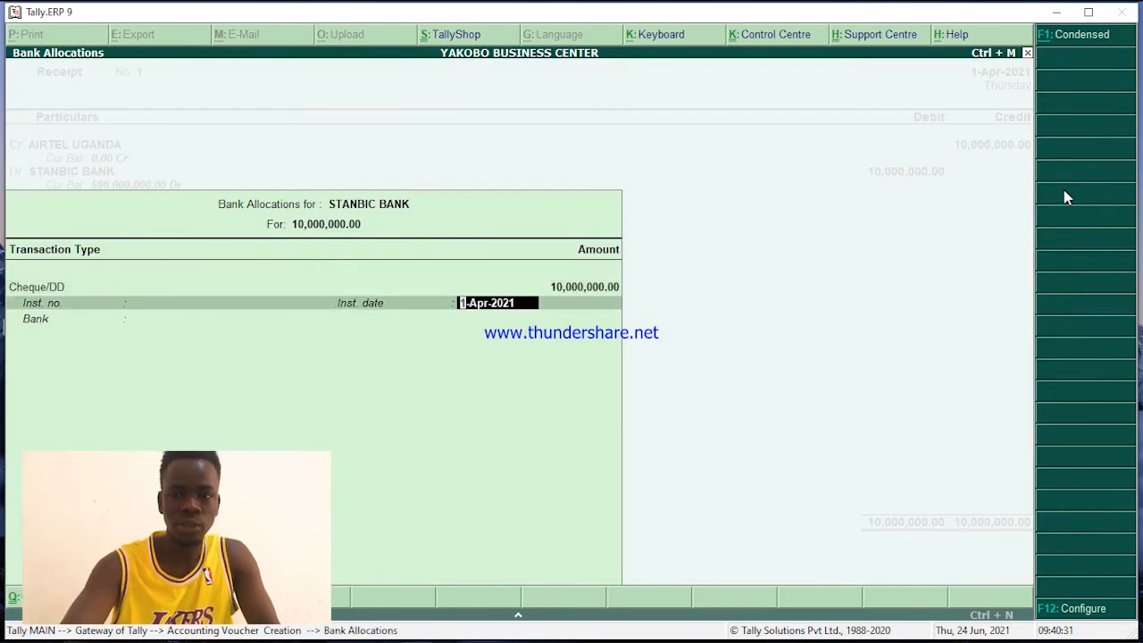
key(Return)
key(Return)
key(Return)
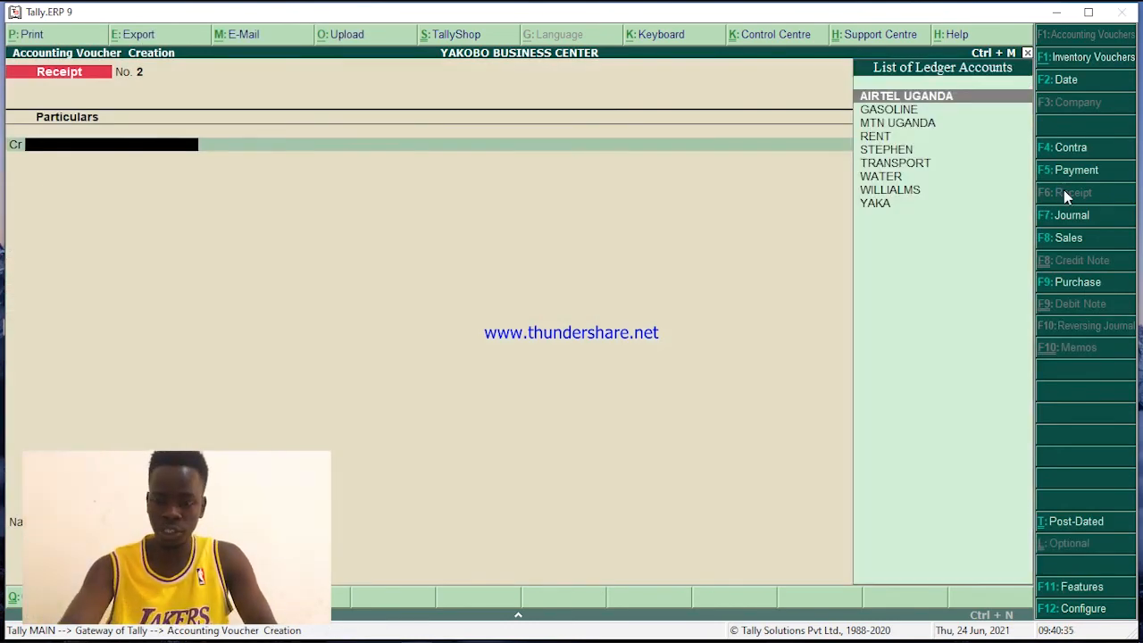
Credit the MTN UGANDA ledger with 12000000 in the new receipt voucher
key(Down)
key(Down)
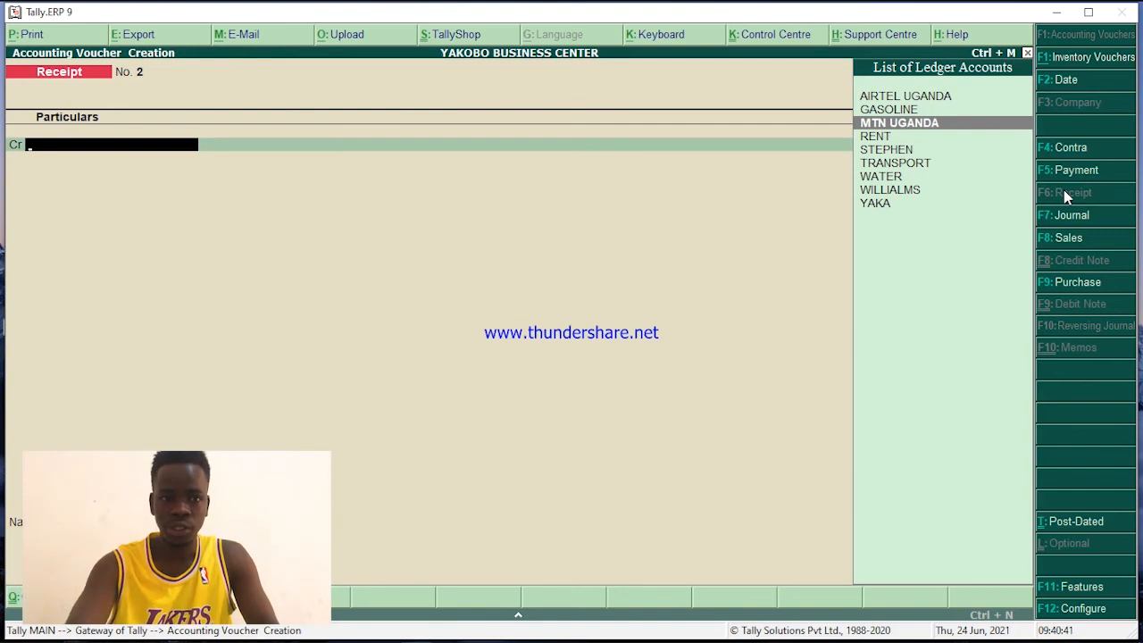
key(Return)
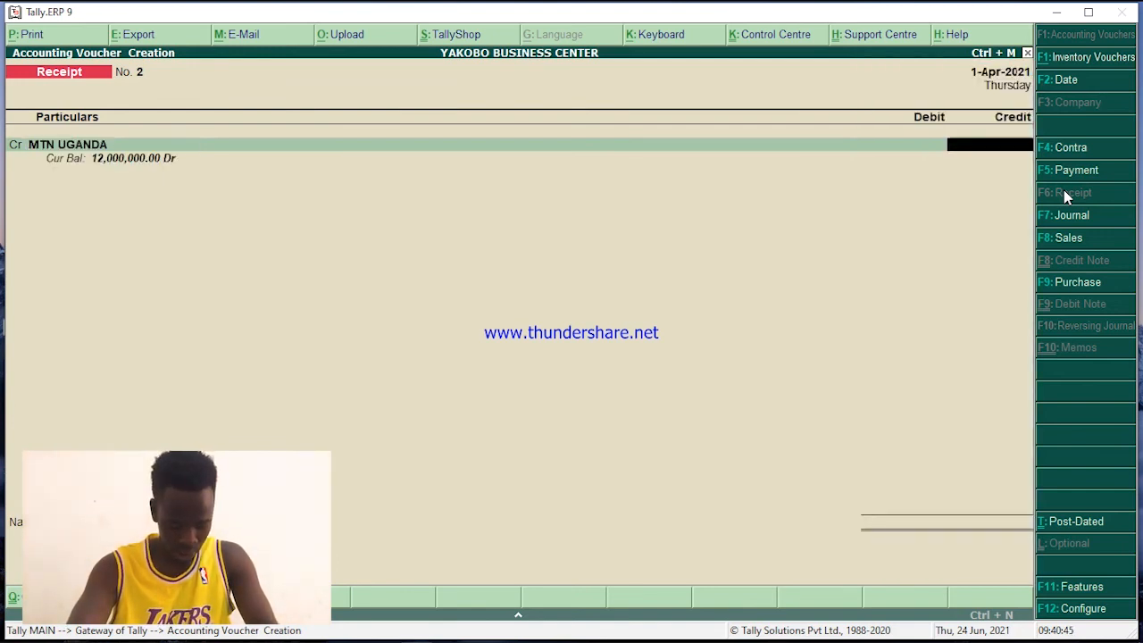
text(1)
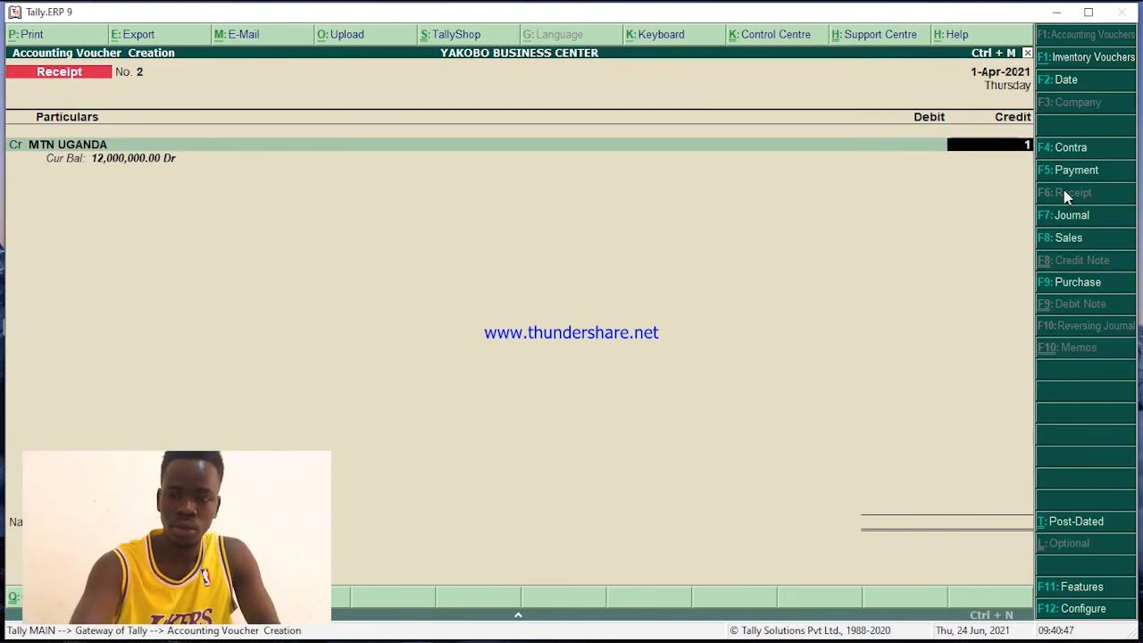
text(12000)
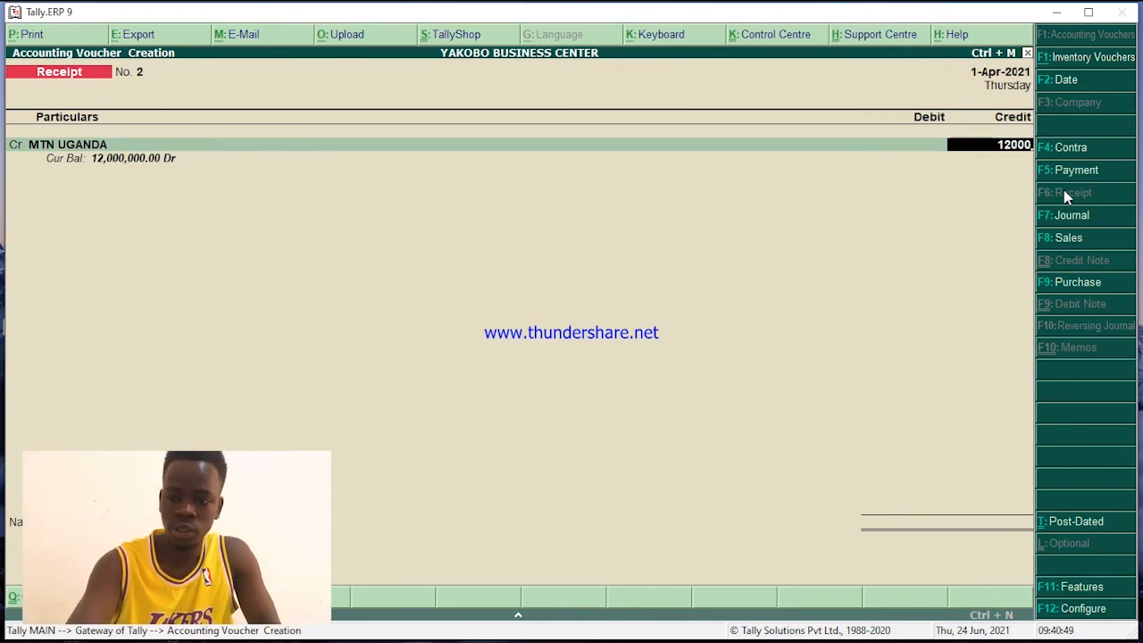
text(000)
key(Return)
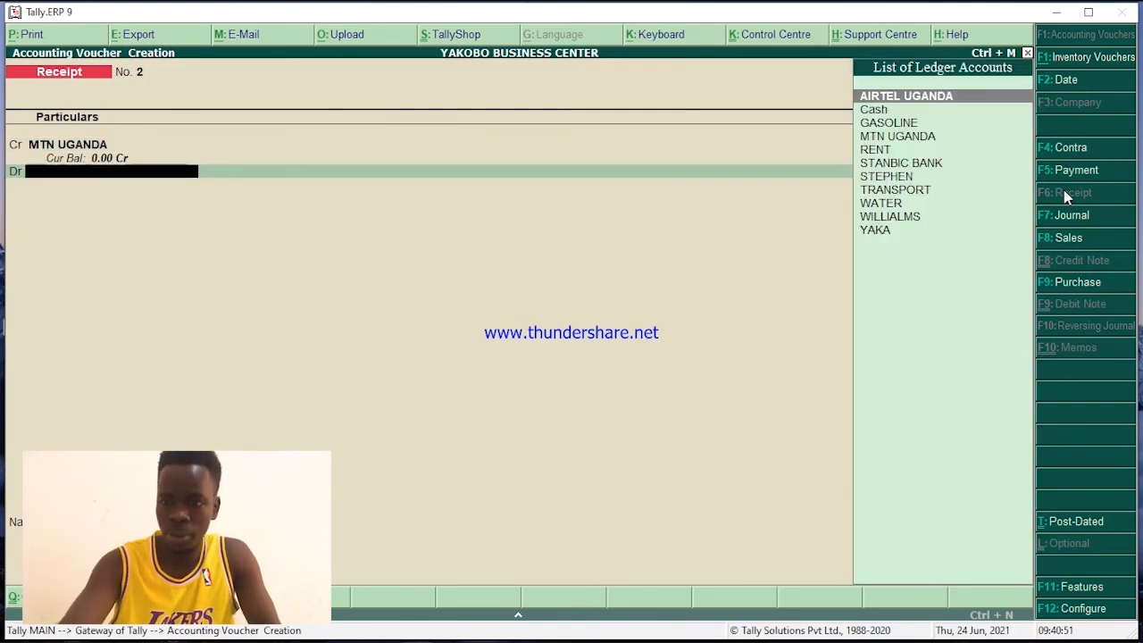
Choose STANBIC BANK as the ledger debited with 12,000,000.00 for the MTN UGANDA receipt
key(Down)
key(Down)
key(Down)
key(Down)
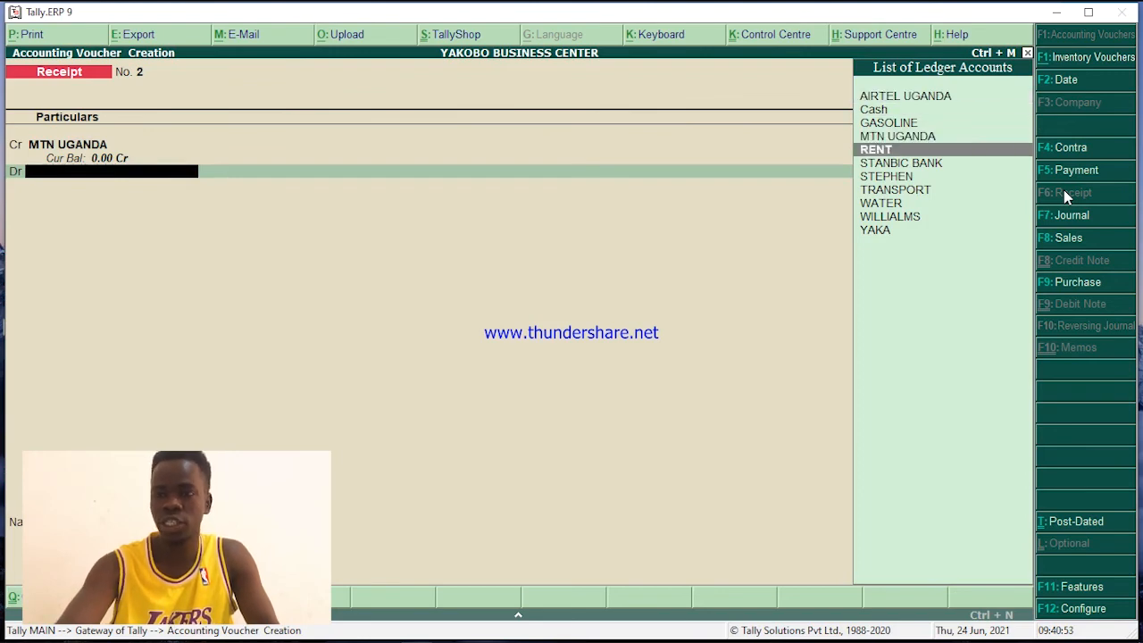
key(Down)
key(Return)
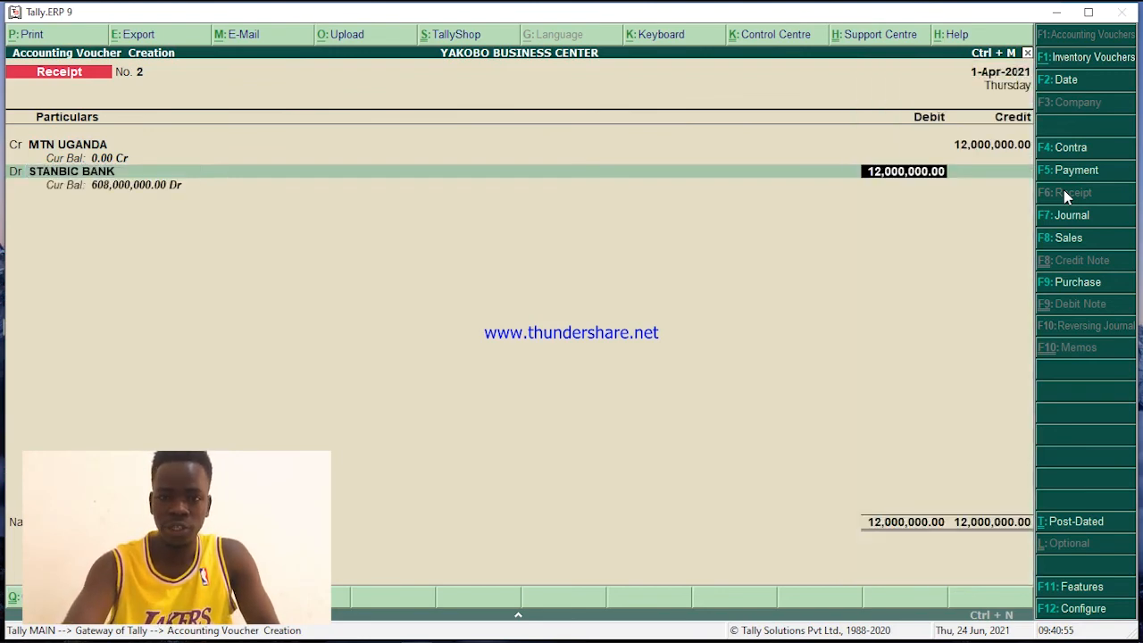
Accept the 12,000,000.00 Cheque/DD allocation dated 1-Apr-2021 without instrument number or bank, and save the MTN UGANDA receipt without a narration
key(Return)
key(Return)
key(Return)
key(Return)
key(Return)
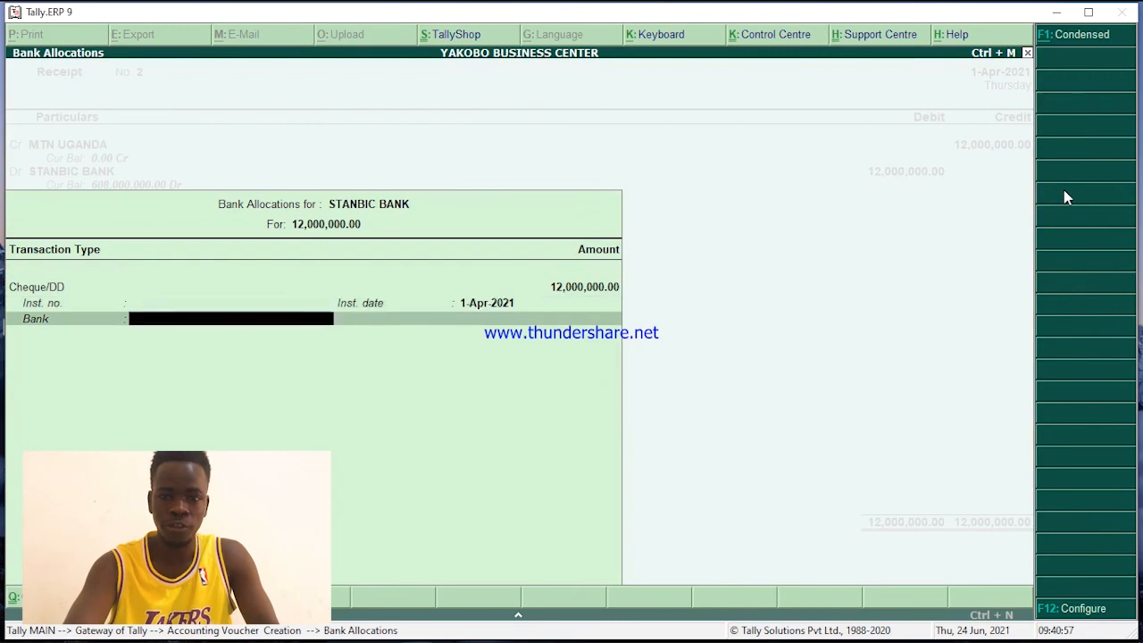
key(Return)
key(Return)
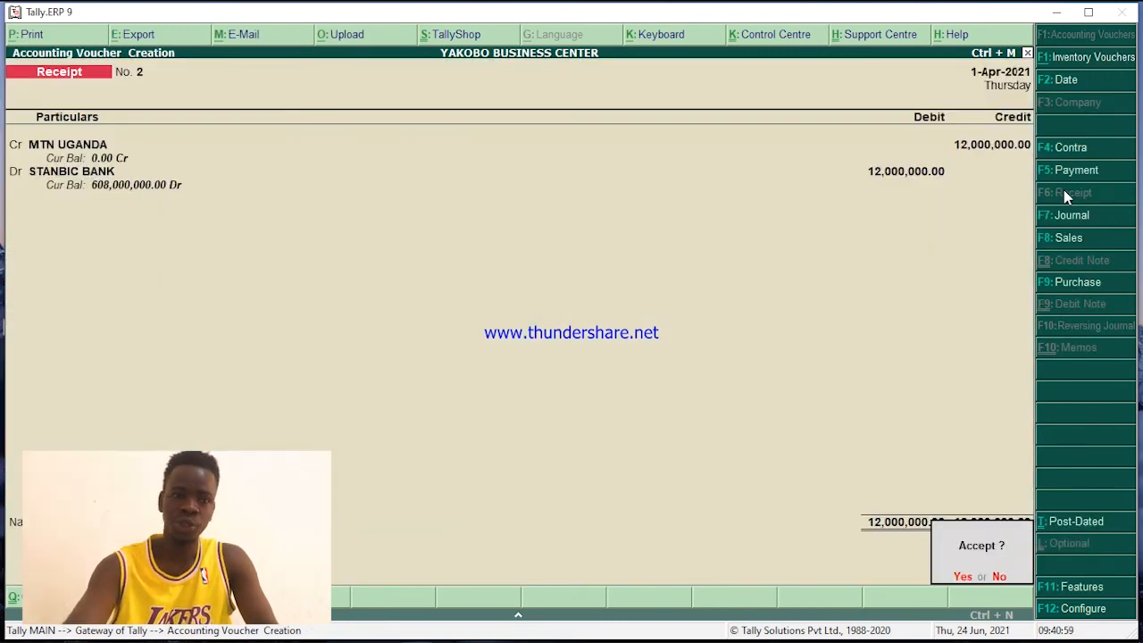
key(Return)
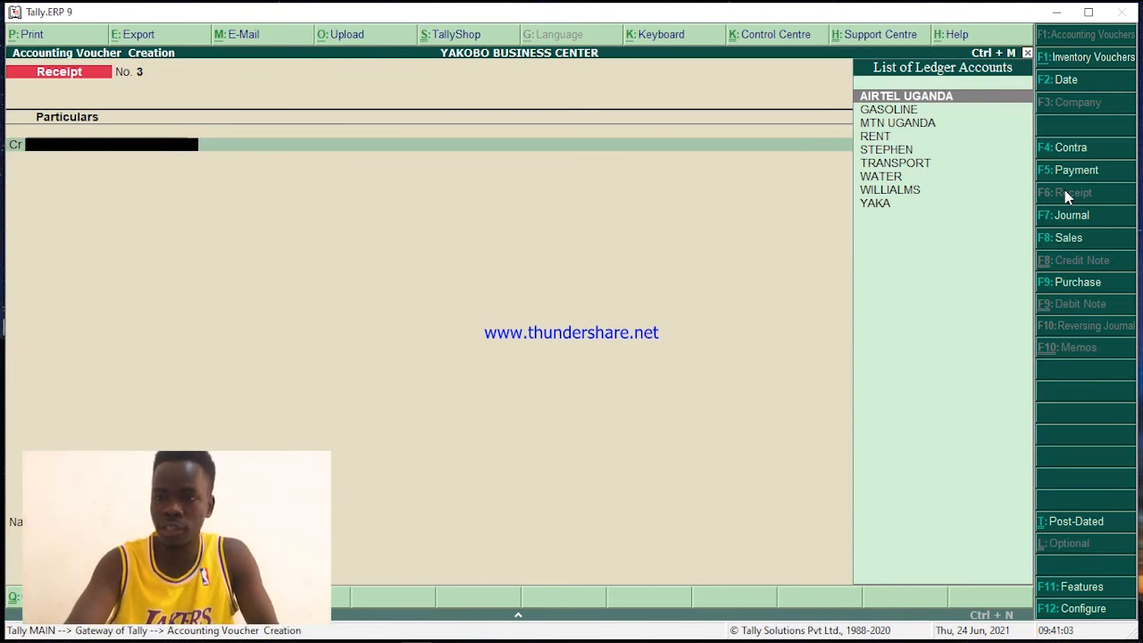
Credit the personal ledger listed between RENT and TRANSPORT with 4000000 in the new receipt voucher
key(Down)
key(Down)
key(Down)
key(Down)
key(Down)
key(Up)
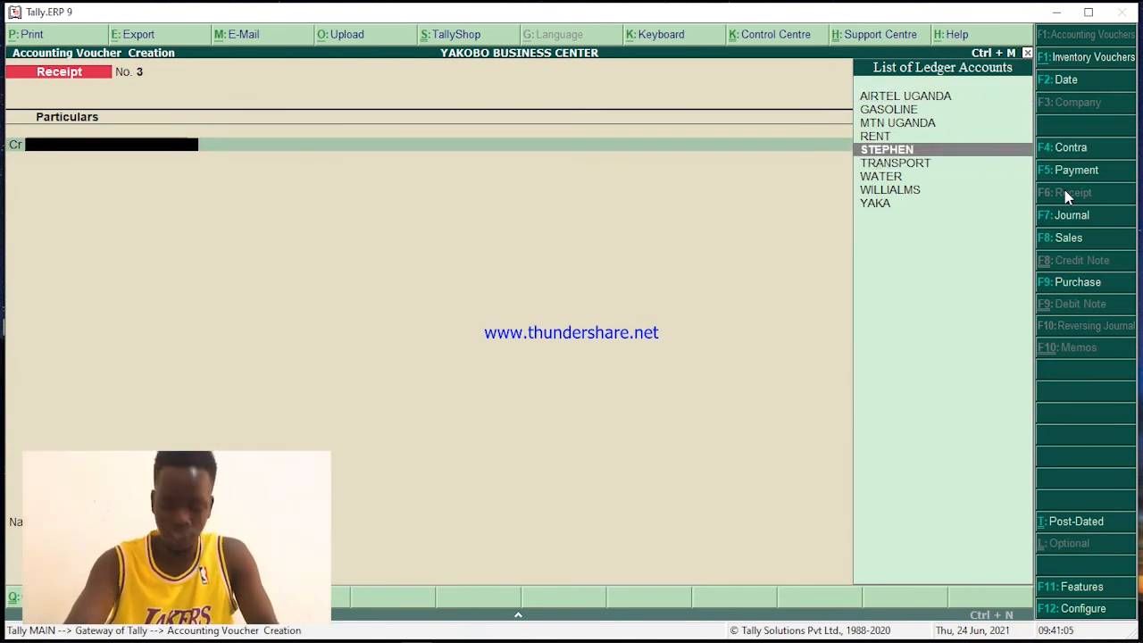
key(Return)
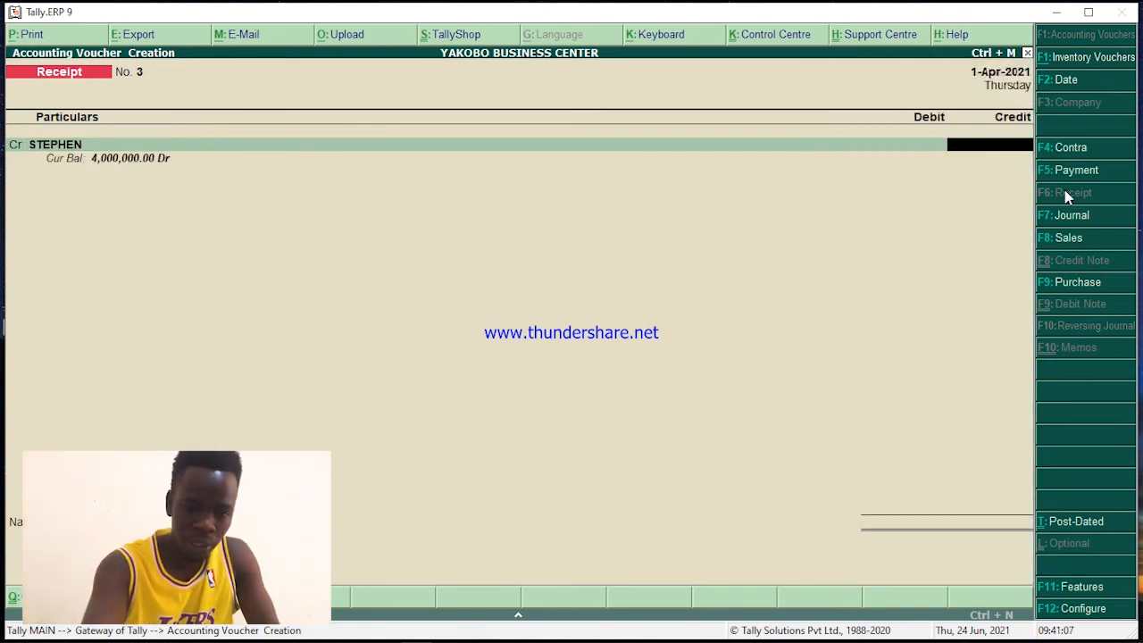
text(4,0)
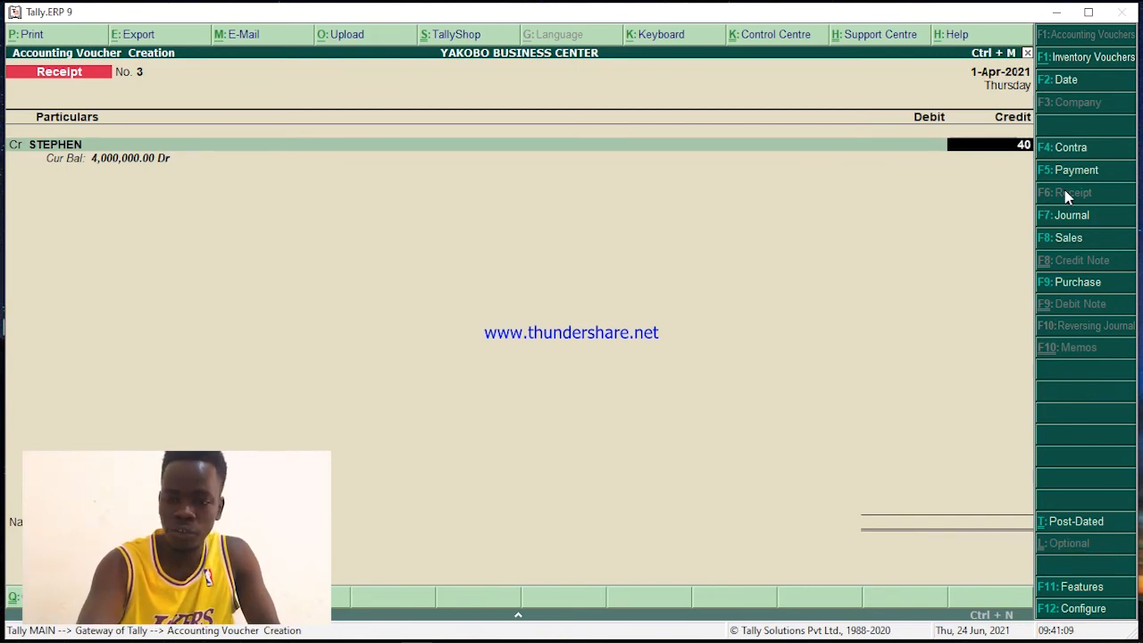
text(00,)
text(00000)
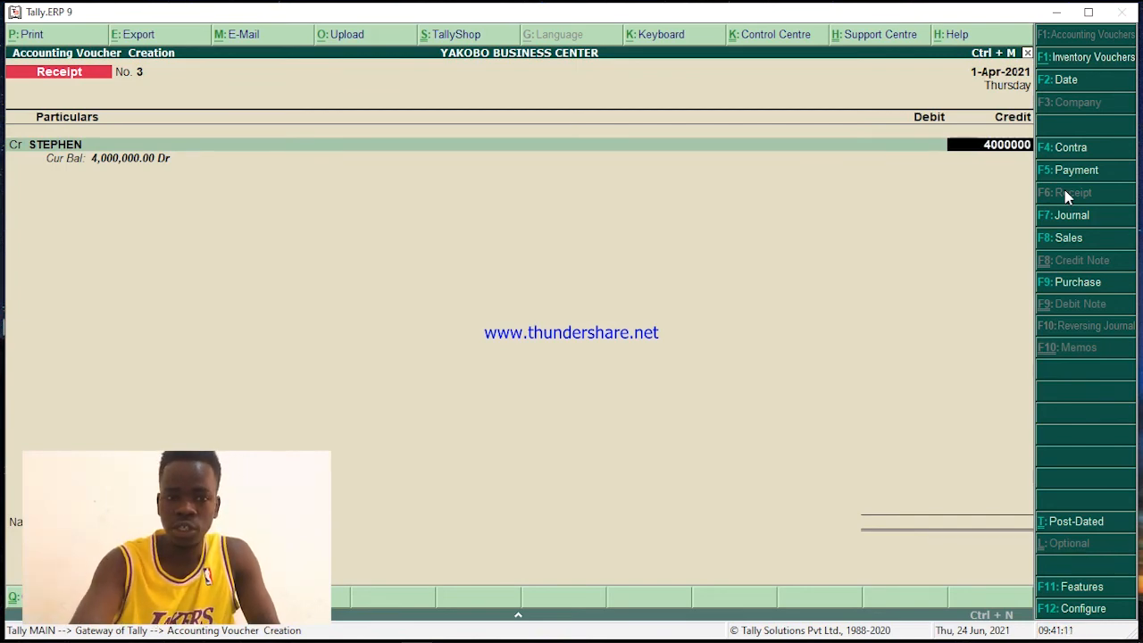
key(Return)
Choose STANBIC BANK as the ledger debited with 4,000,000.00 for the personal ledger's receipt
key(Return)
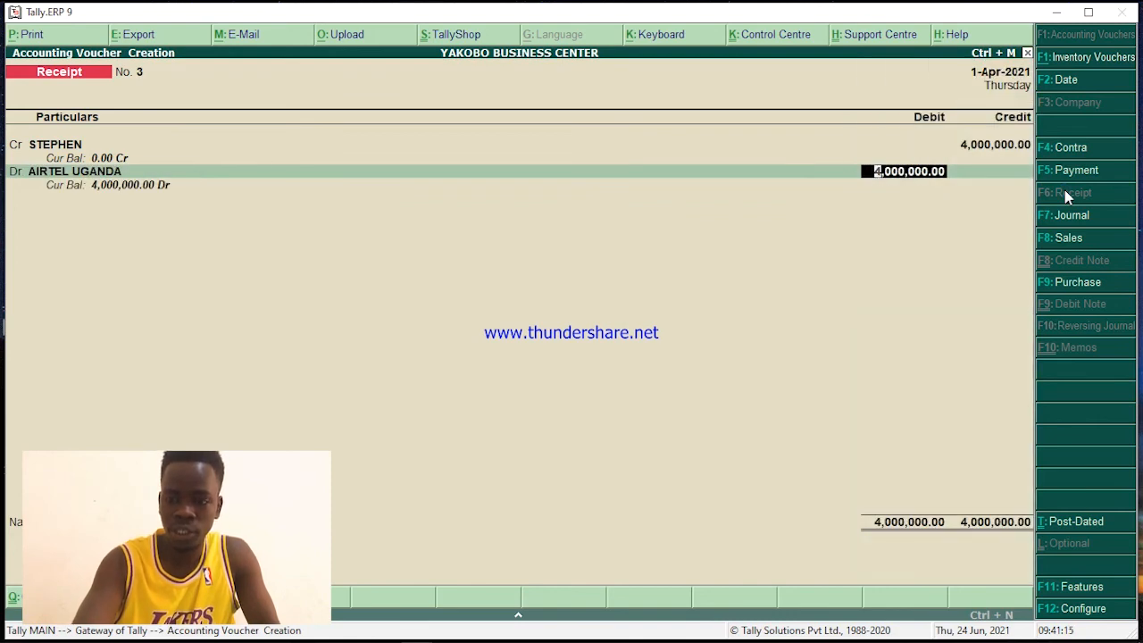
key(Up)
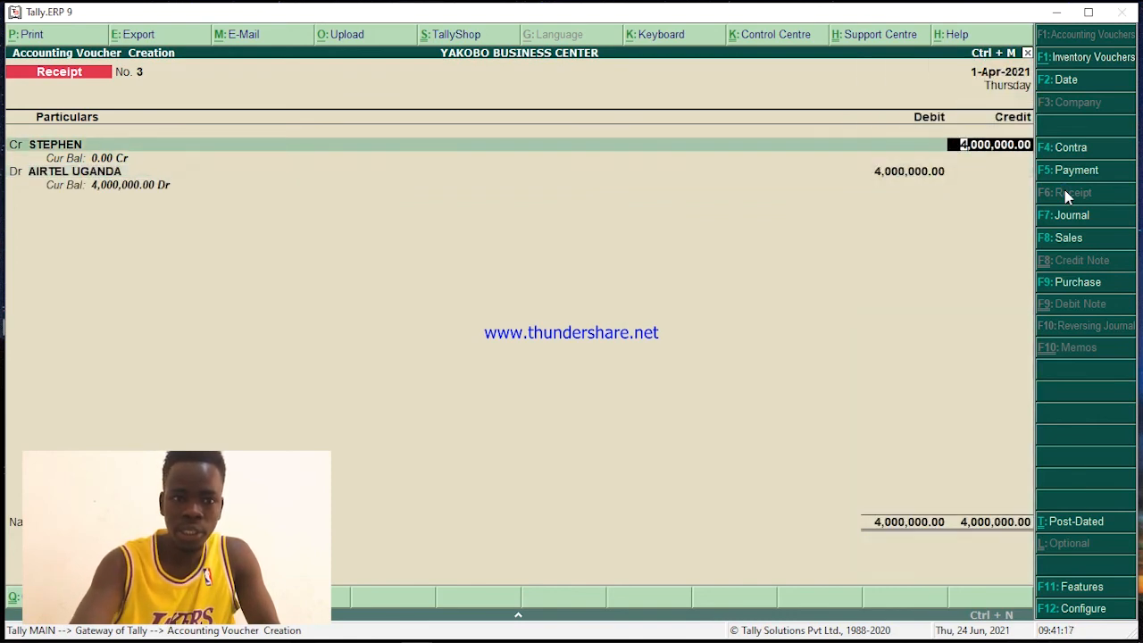
key(Return)
key(Return)
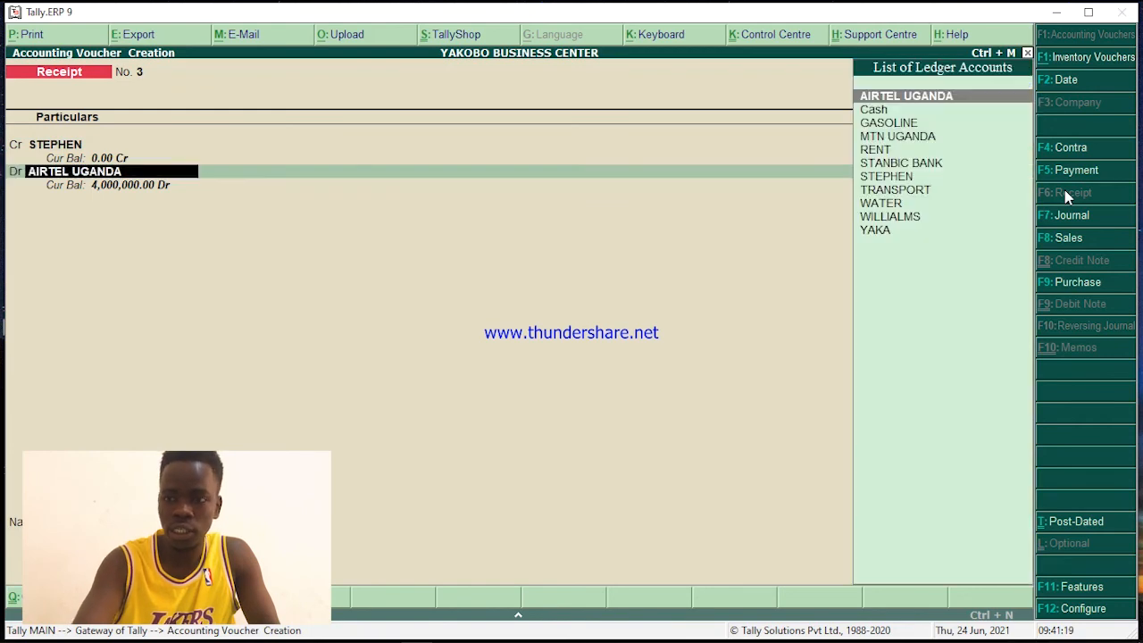
key(Down)
key(Down)
key(Down)
key(Down)
key(Down)
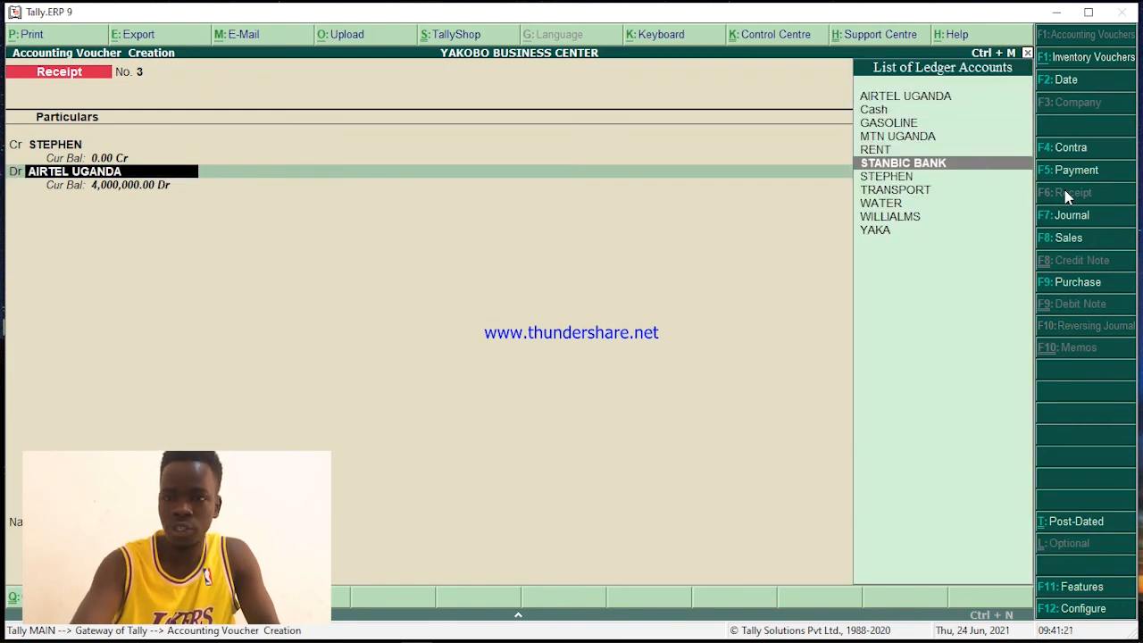
key(Return)
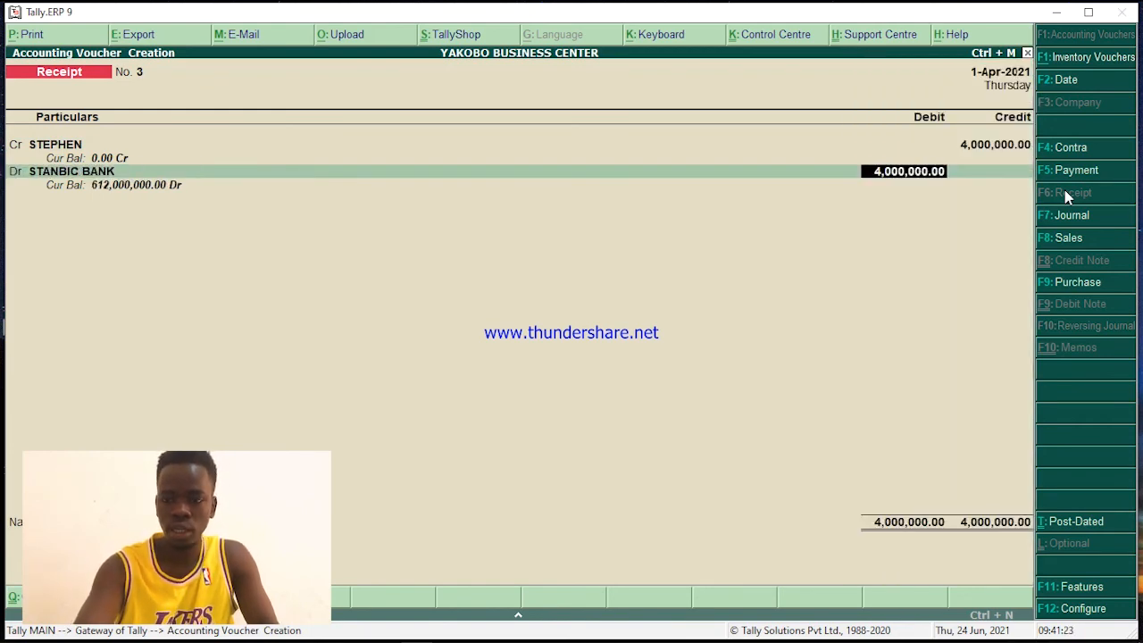
Accept the 4,000,000.00 Cheque/DD allocation dated 1-Apr-2021 without instrument number or bank, and save the receipt without a narration
key(Return)
key(Return)
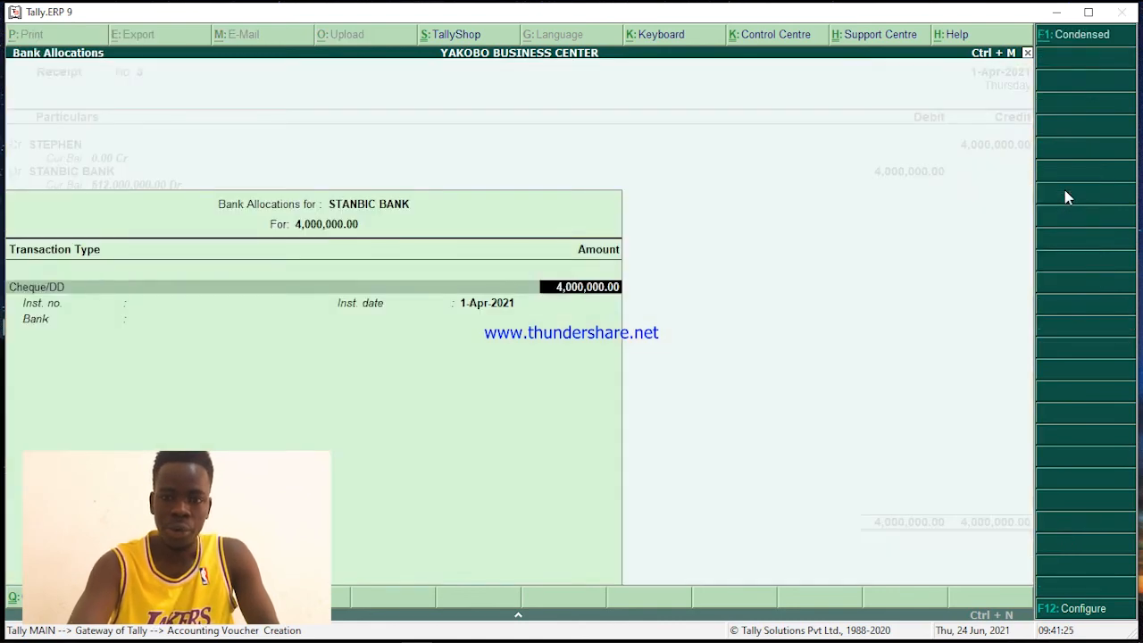
key(Return)
key(Return)
key(Return)
key(Return)
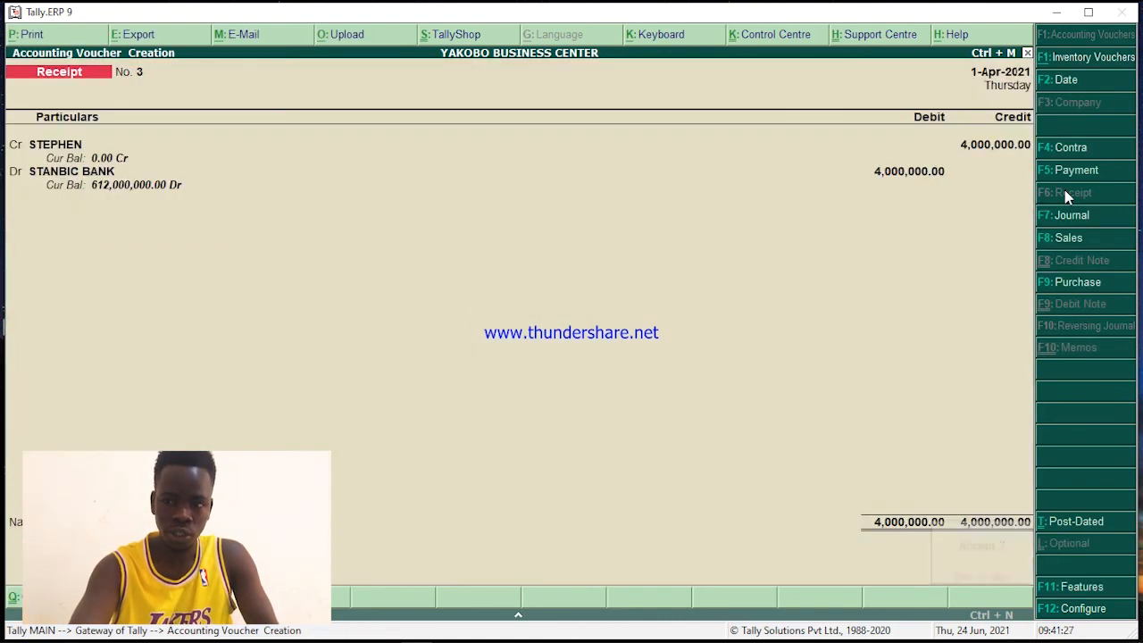
key(Return)
key(Return)
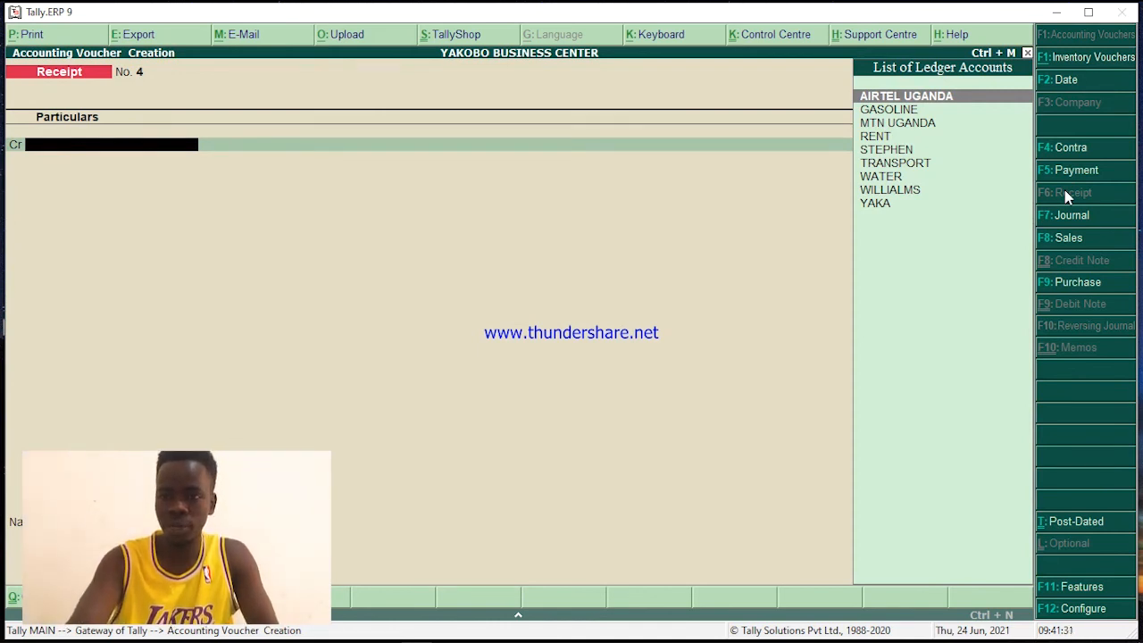
Credit the personal ledger listed between WATER and YAKA with 1000000 in the new receipt voucher
key(Down)
key(Down)
key(Down)
key(Down)
key(Down)
key(Down)
key(Down)
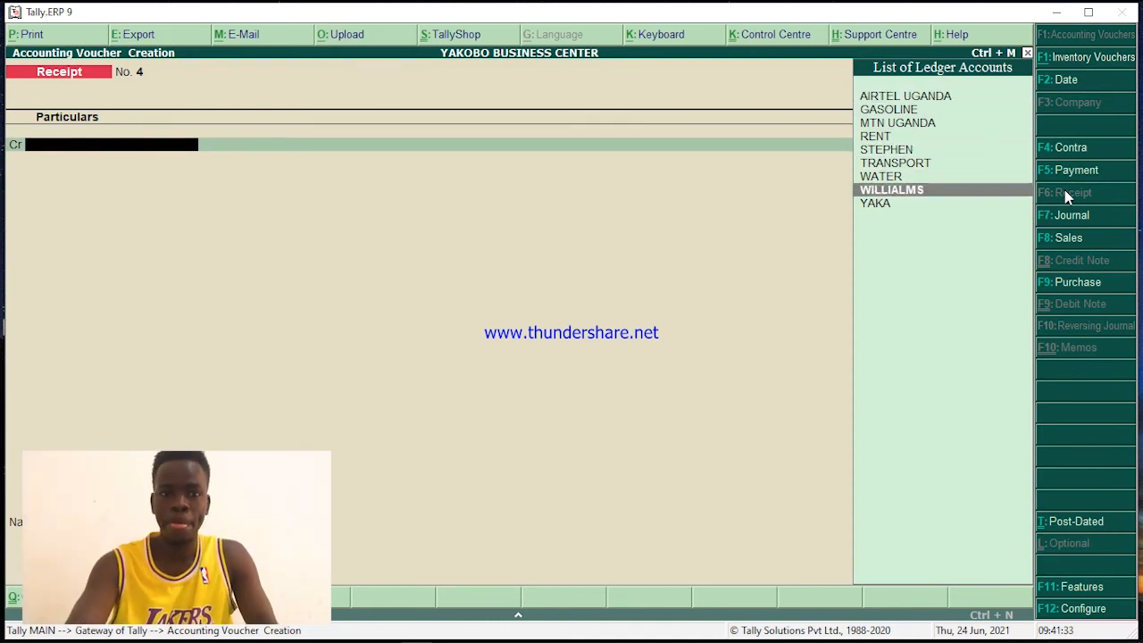
key(Return)
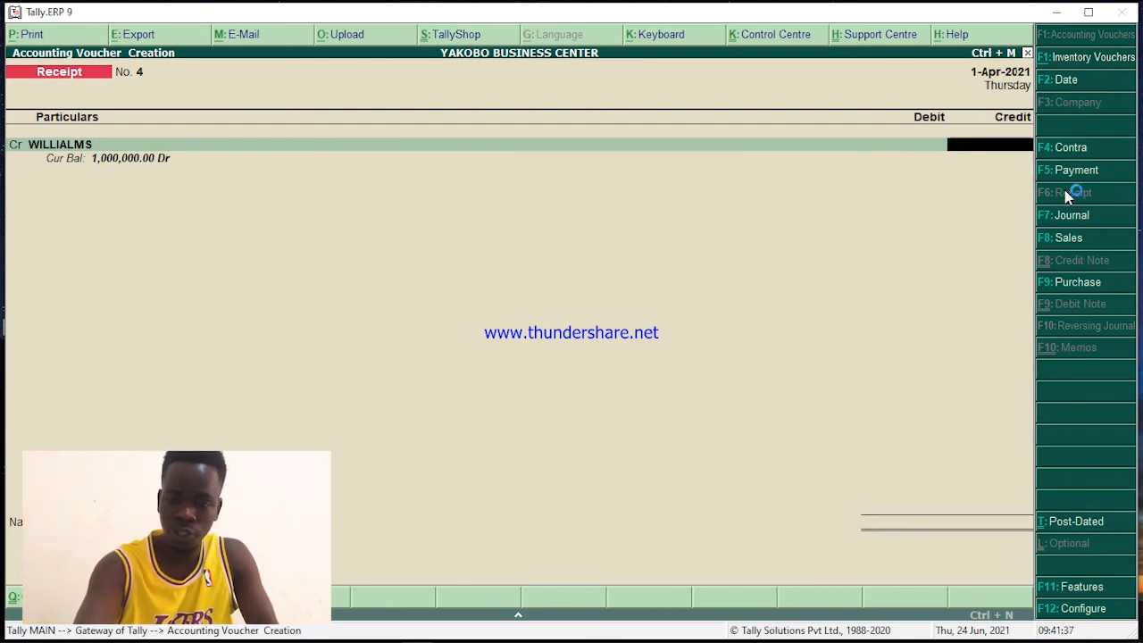
text(1000000)
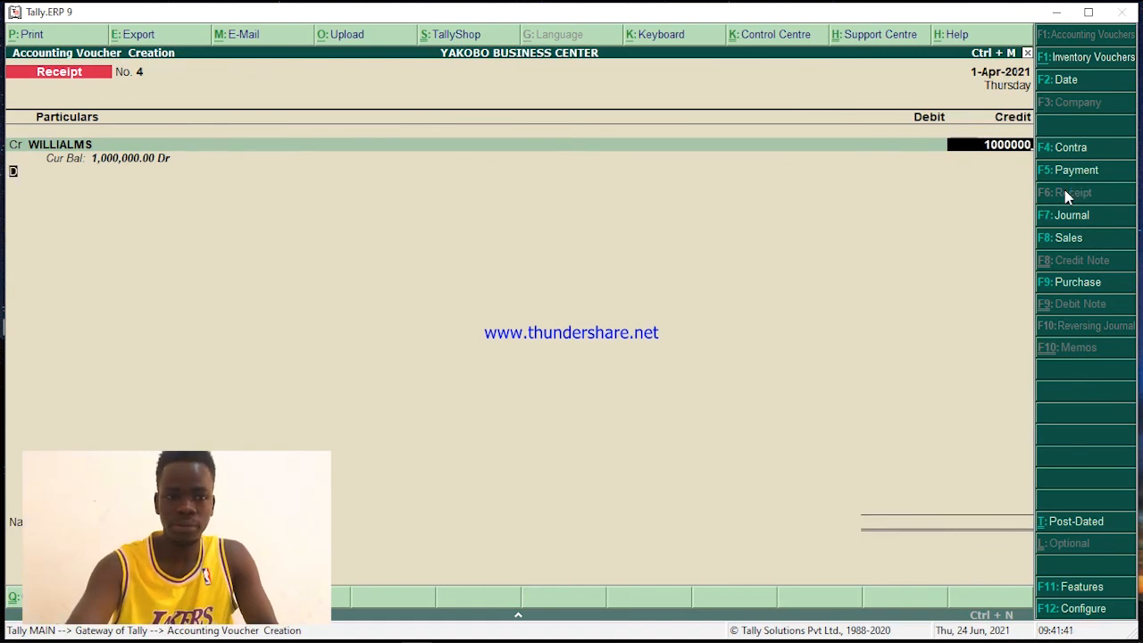
key(Return)
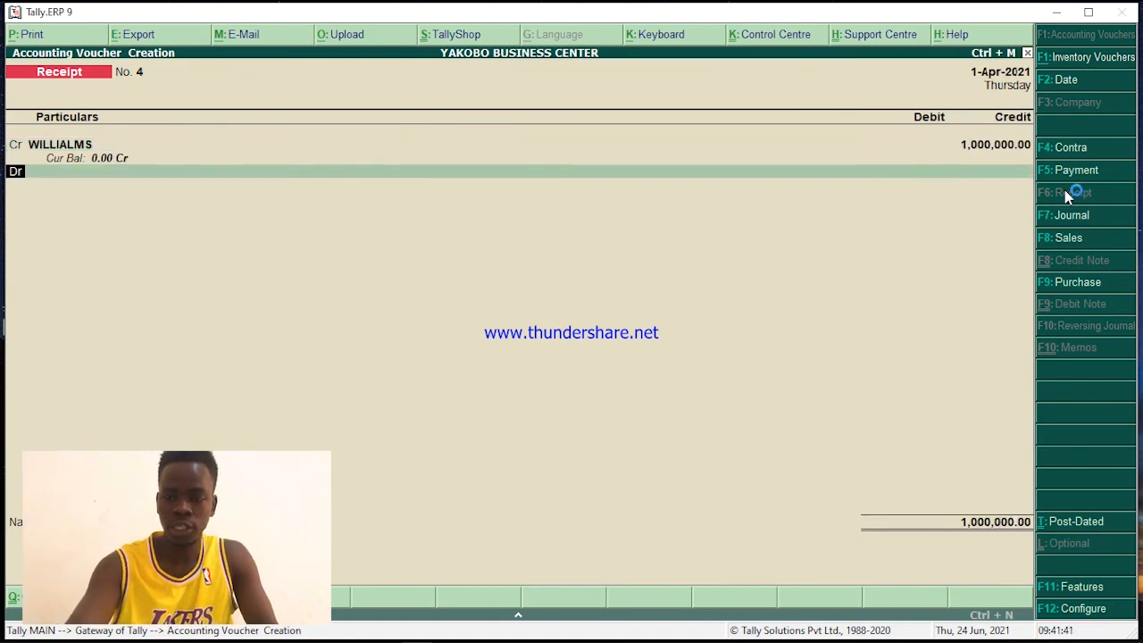
Debit STANBIC BANK with 1,000,000.00 as the receiving ledger and proceed to its bank allocation
key(Down)
key(Down)
key(Down)
key(Down)
key(Down)
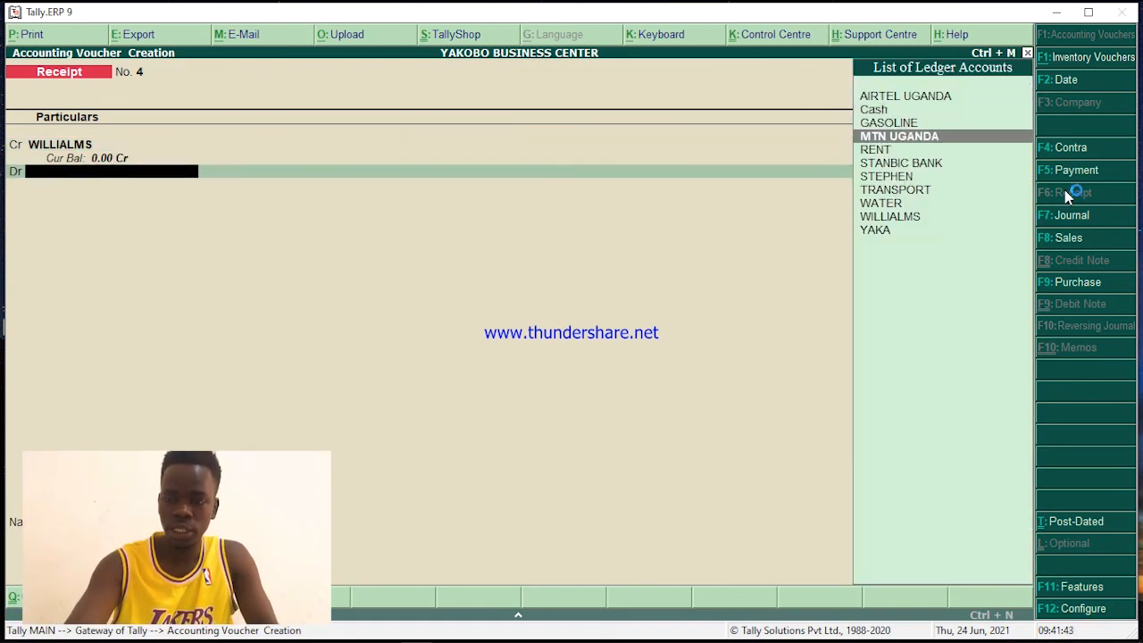
key(Return)
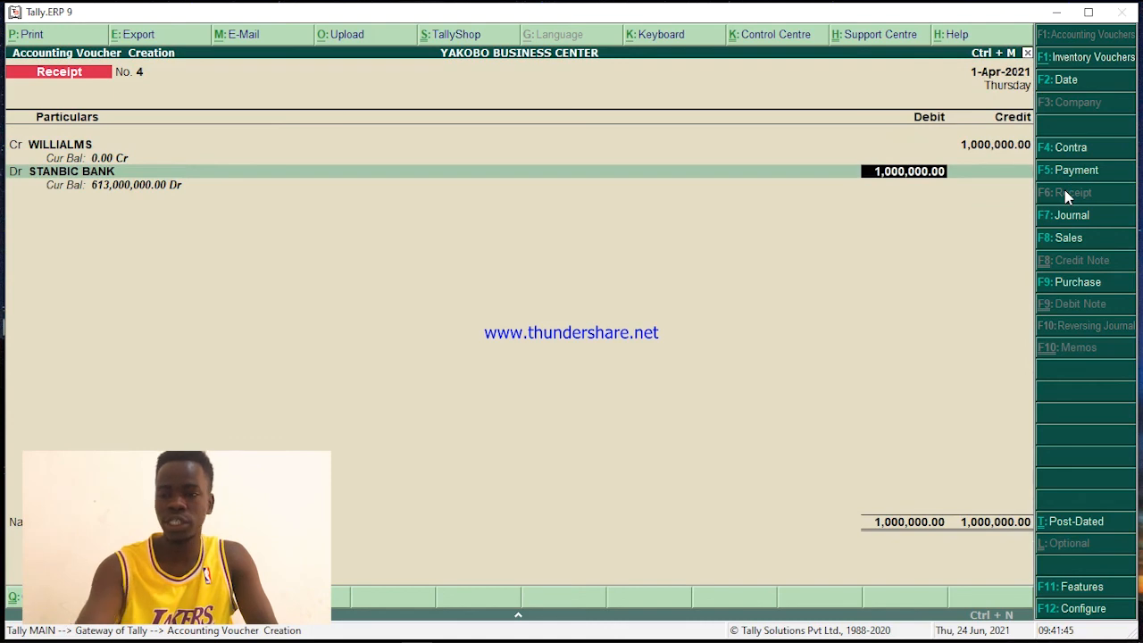
key(Return)
key(Return)
key(Return)
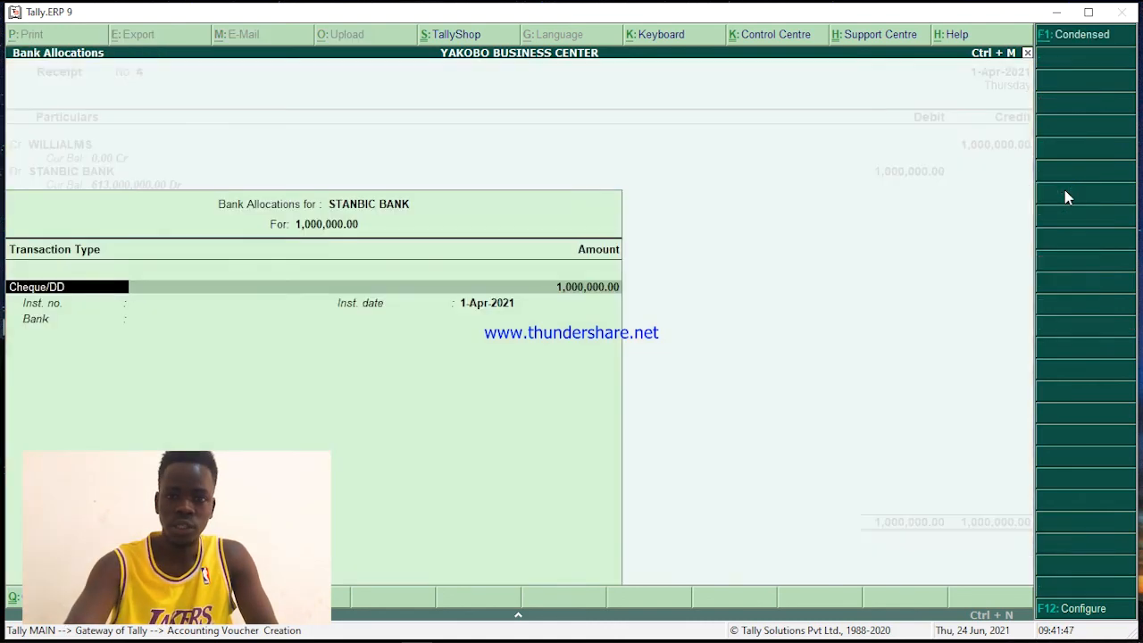
Accept the 1,000,000.00 Cheque/DD allocation dated 1-Apr-2021 without instrument number or bank, and save the receipt without a narration
key(Return)
key(Return)
key(Return)
key(Return)
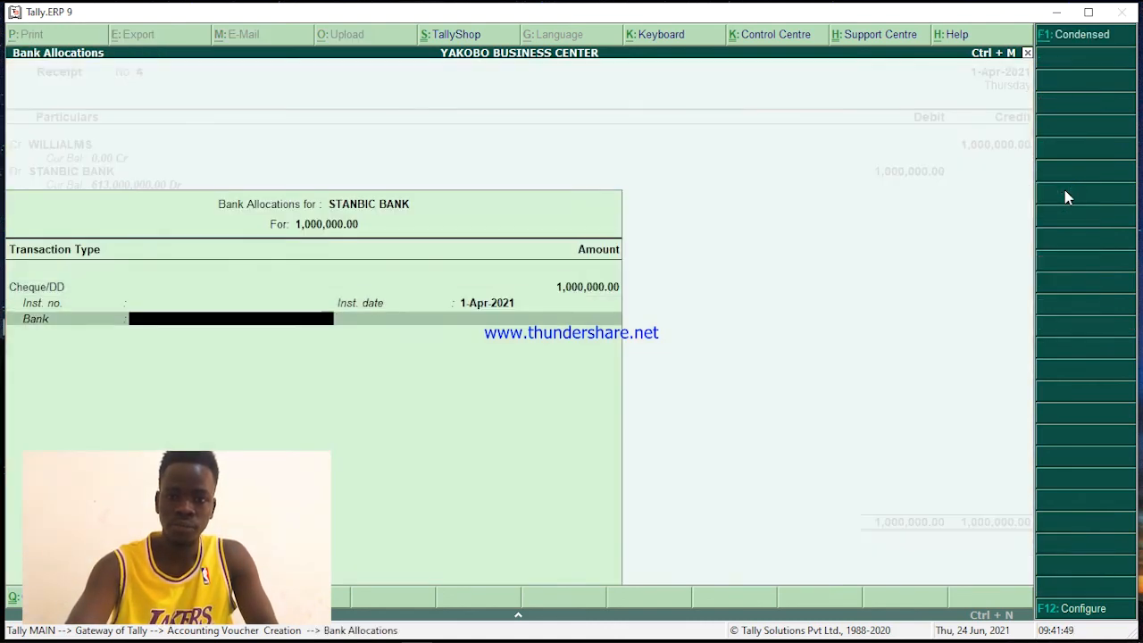
key(Return)
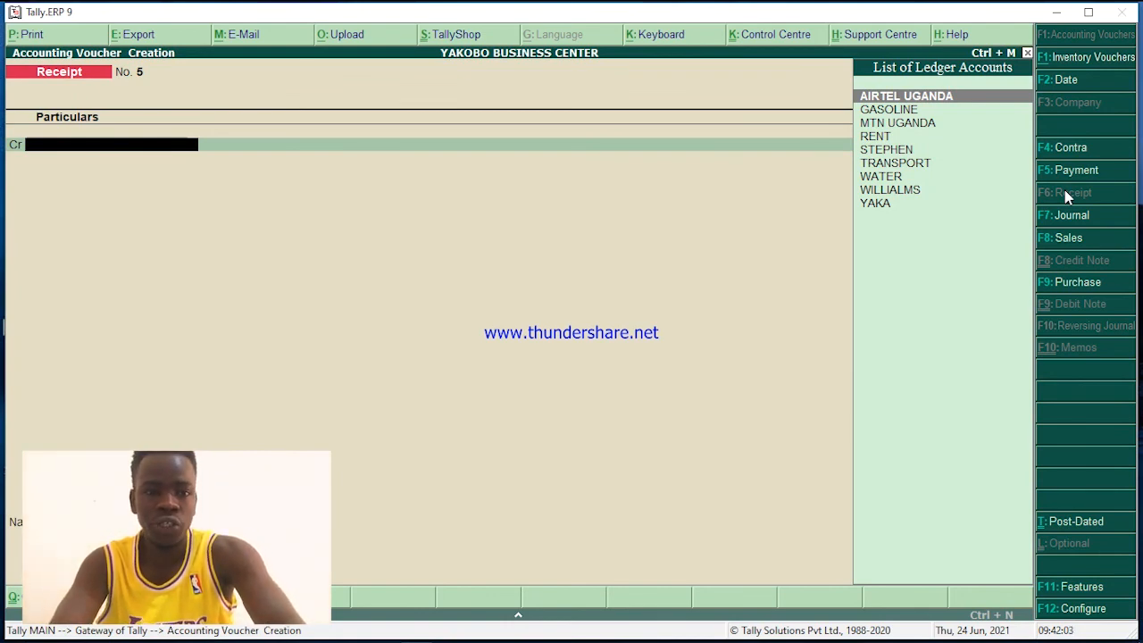
Quit voucher creation without starting another receipt and display the Day Book to review the recorded payments and receipts
key(Escape)
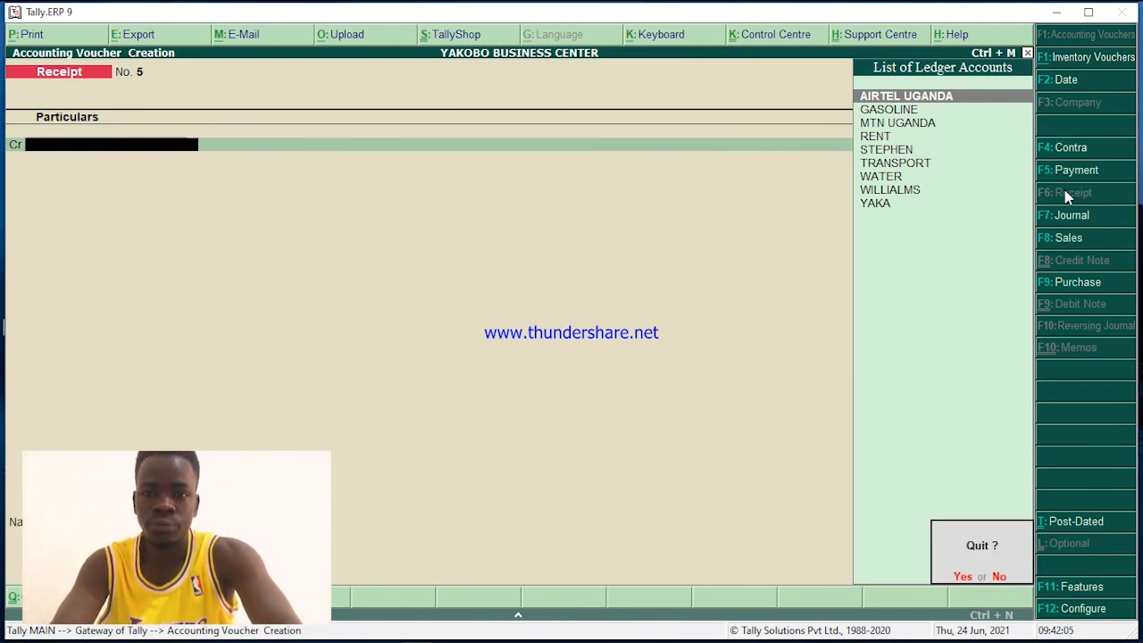
key(y)
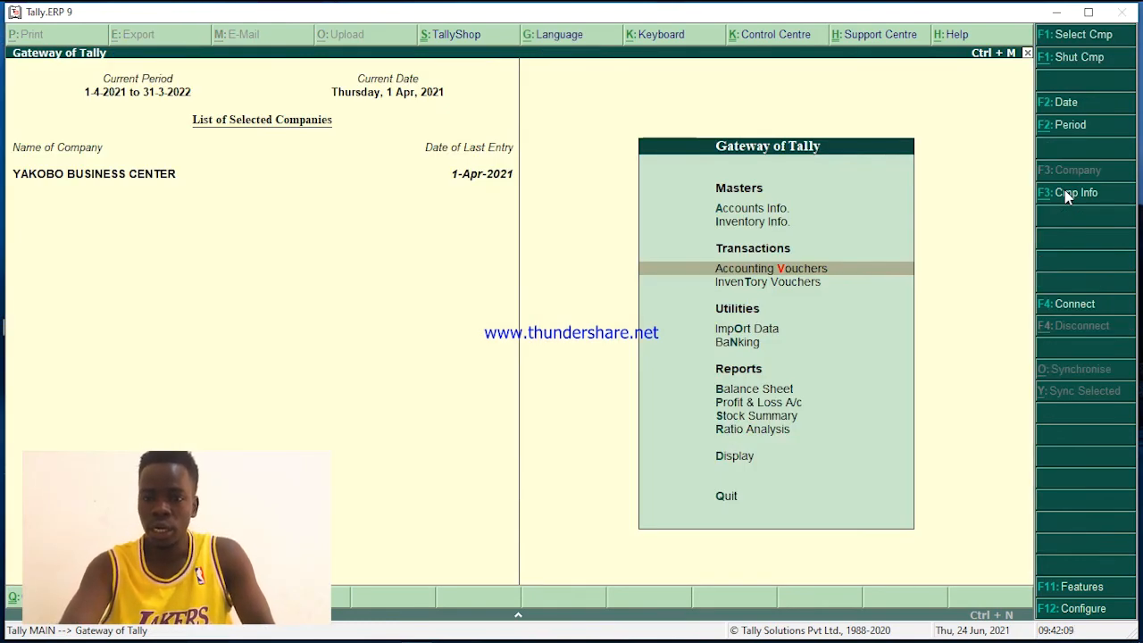
key(Down)
key(Down)
key(Down)
key(Down)
key(Down)
key(Down)
key(Down)
key(Down)
key(Down)
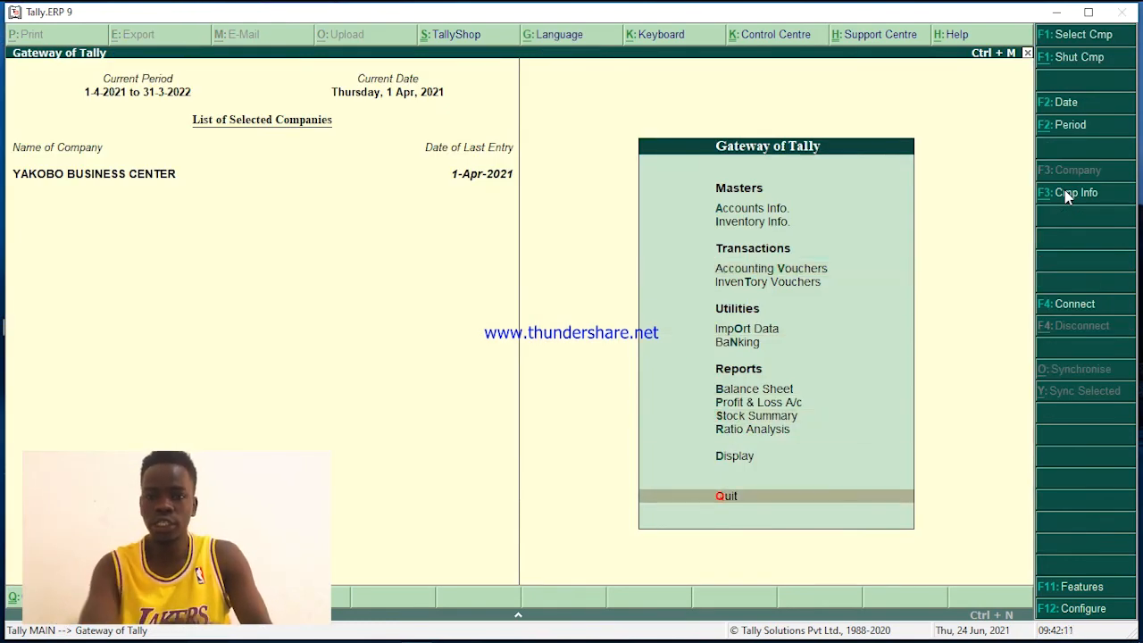
key(Up)
key(Return)
key(Down)
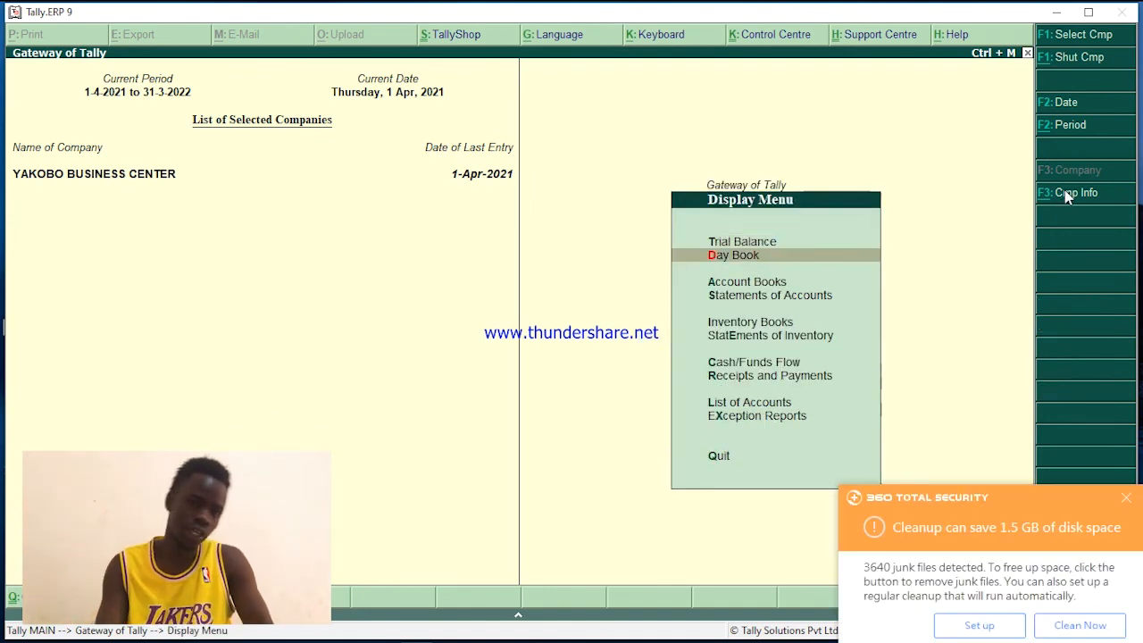
key(Return)
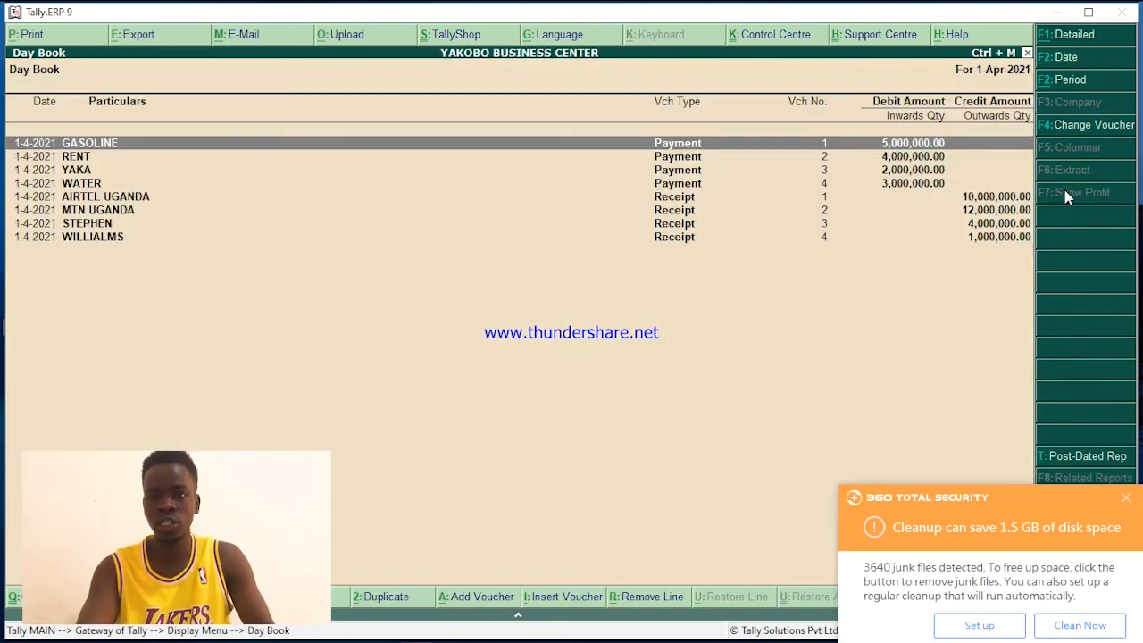